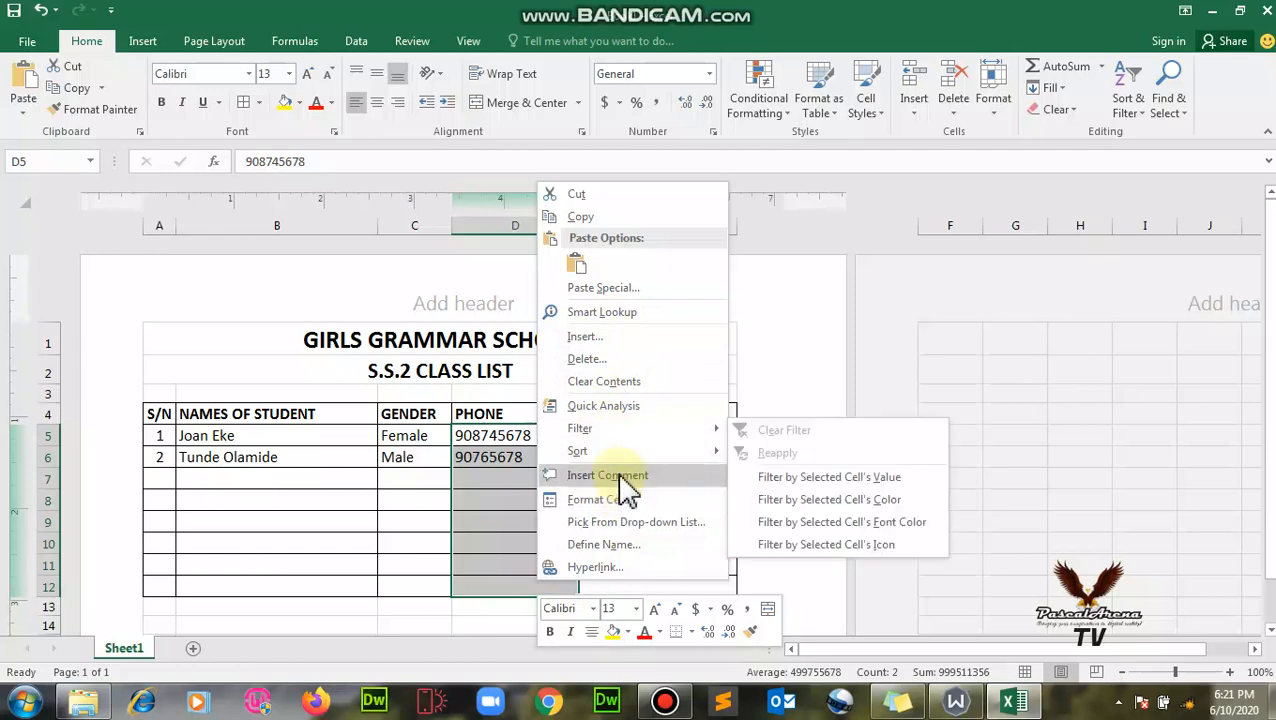
- Open Format Cells for the phone cells and preview the Number, Currency, Accounting, Percentage, Fraction, Scientific and Text formats
{"action": "left_click", "coordinate": [627, 497]}
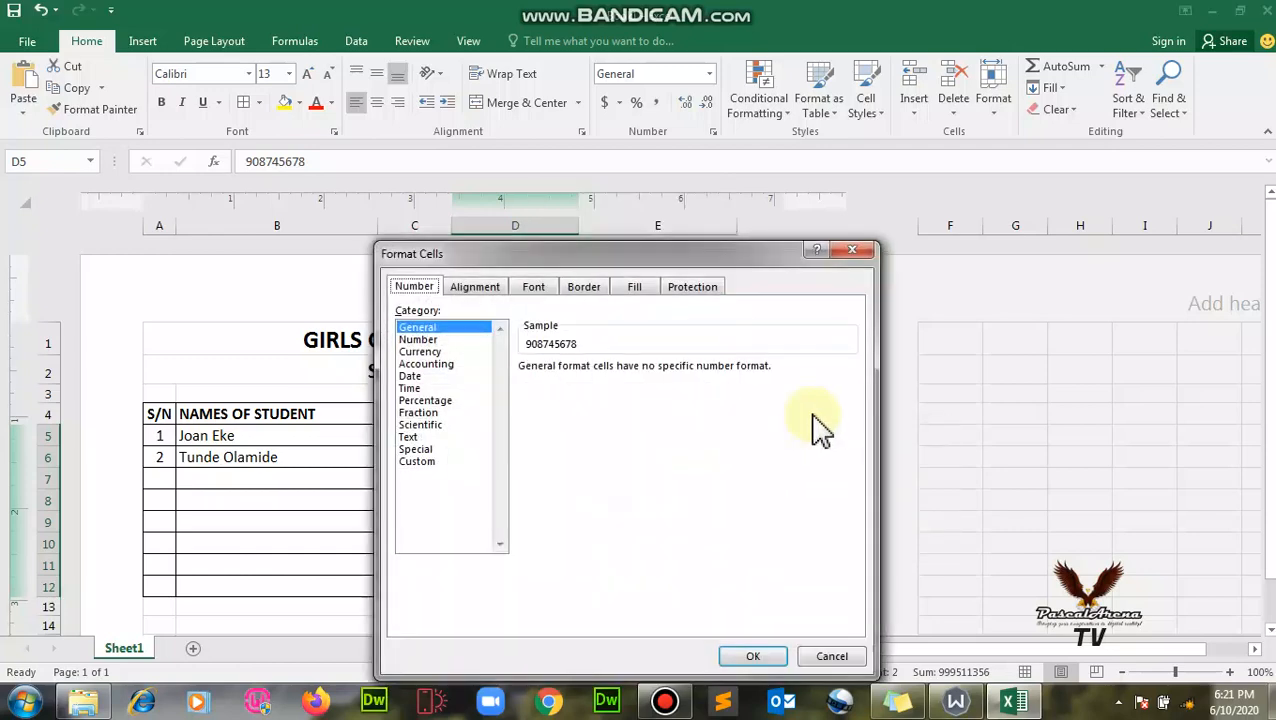
{"action": "left_click_drag", "start_coordinate": [729, 267], "coordinate": [1000, 168]}
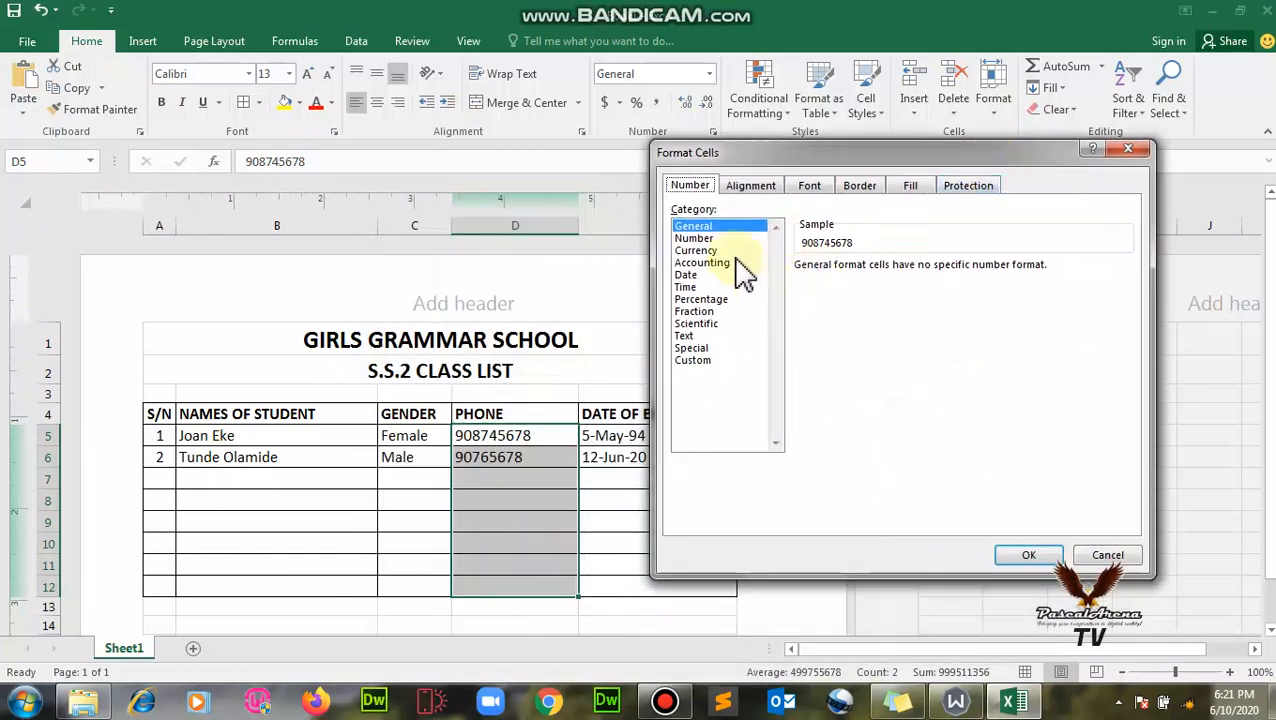
{"action": "left_click", "coordinate": [712, 239]}
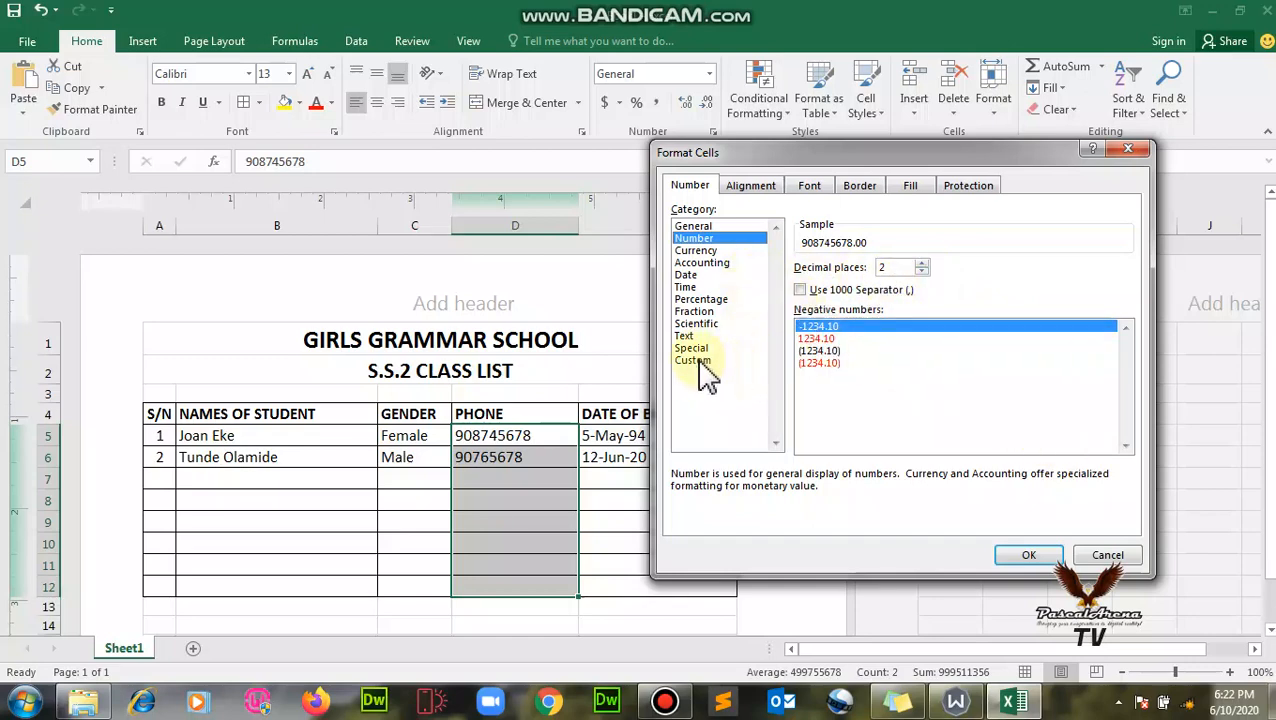
{"action": "left_click", "coordinate": [712, 226]}
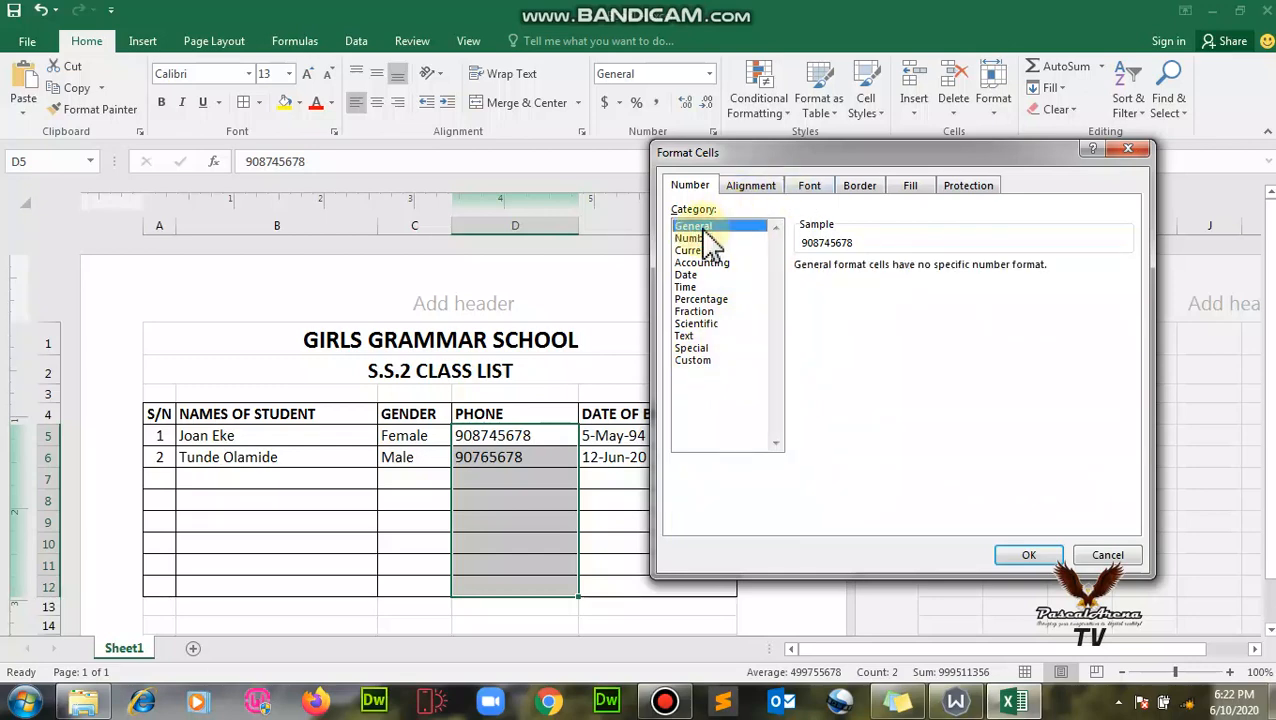
{"action": "left_click", "coordinate": [700, 239]}
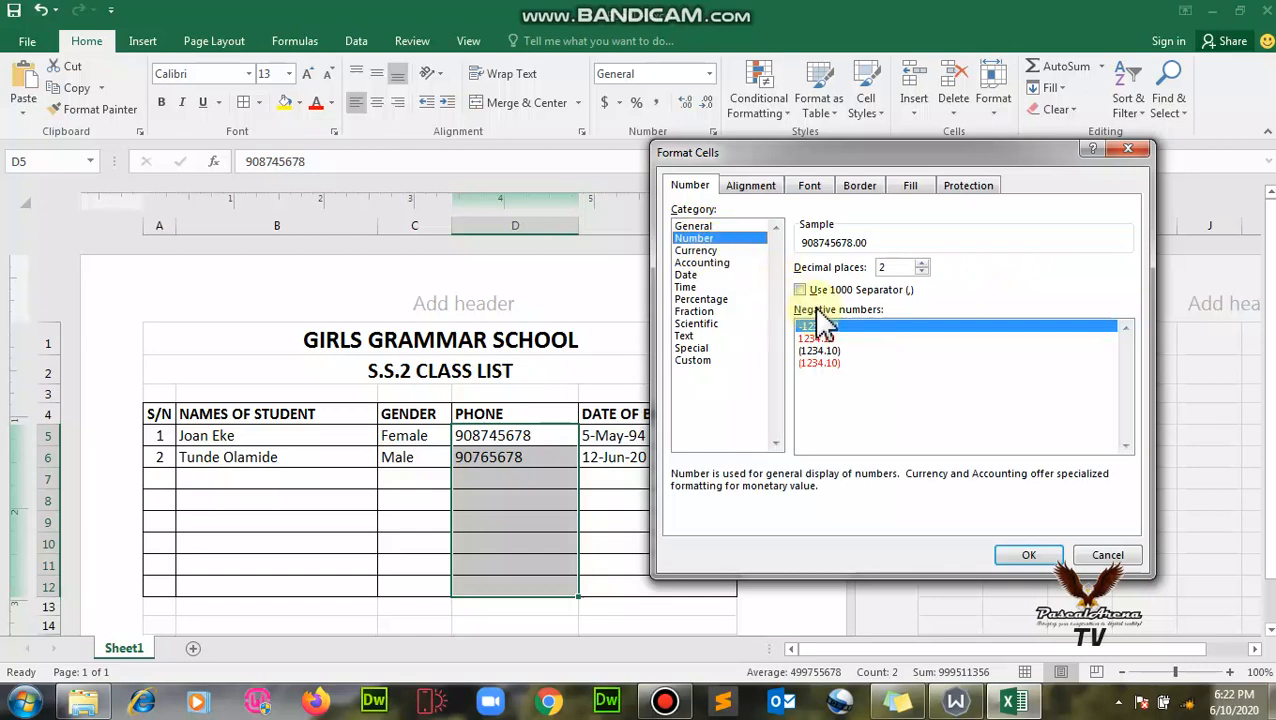
{"action": "left_click", "coordinate": [710, 263]}
{"action": "left_click", "coordinate": [706, 251]}
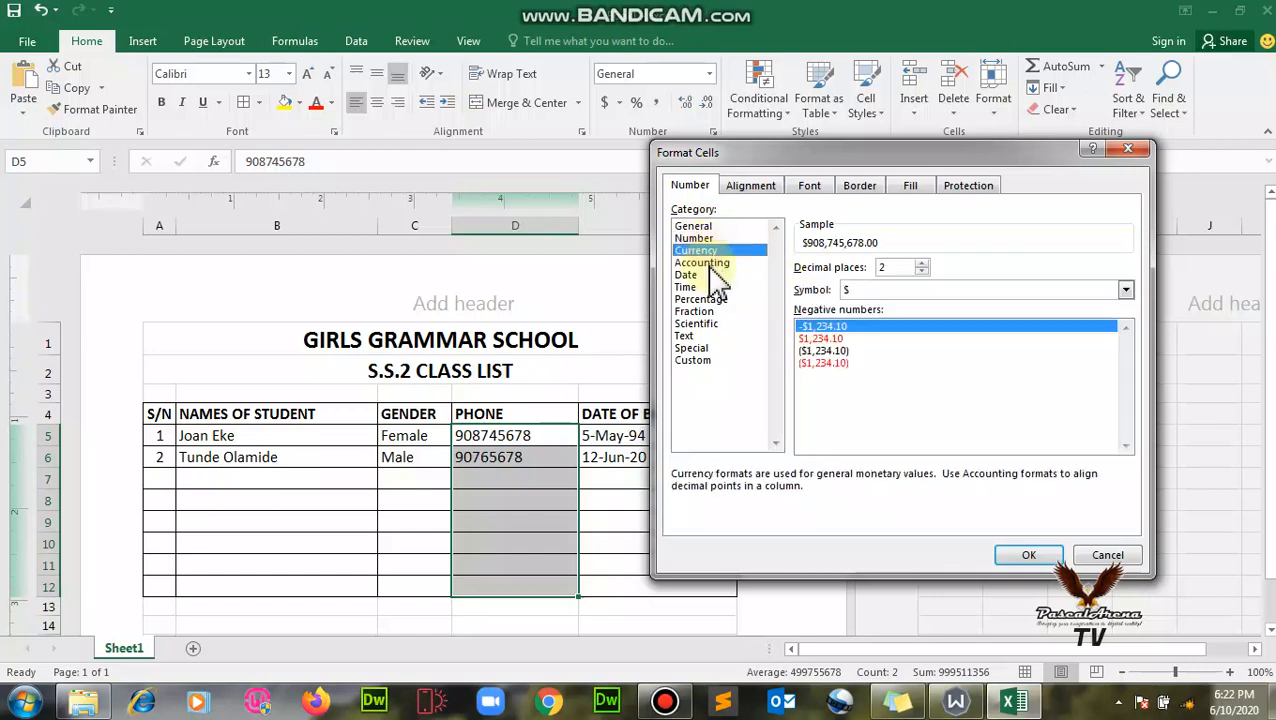
{"action": "left_click", "coordinate": [704, 299]}
{"action": "left_click", "coordinate": [700, 311]}
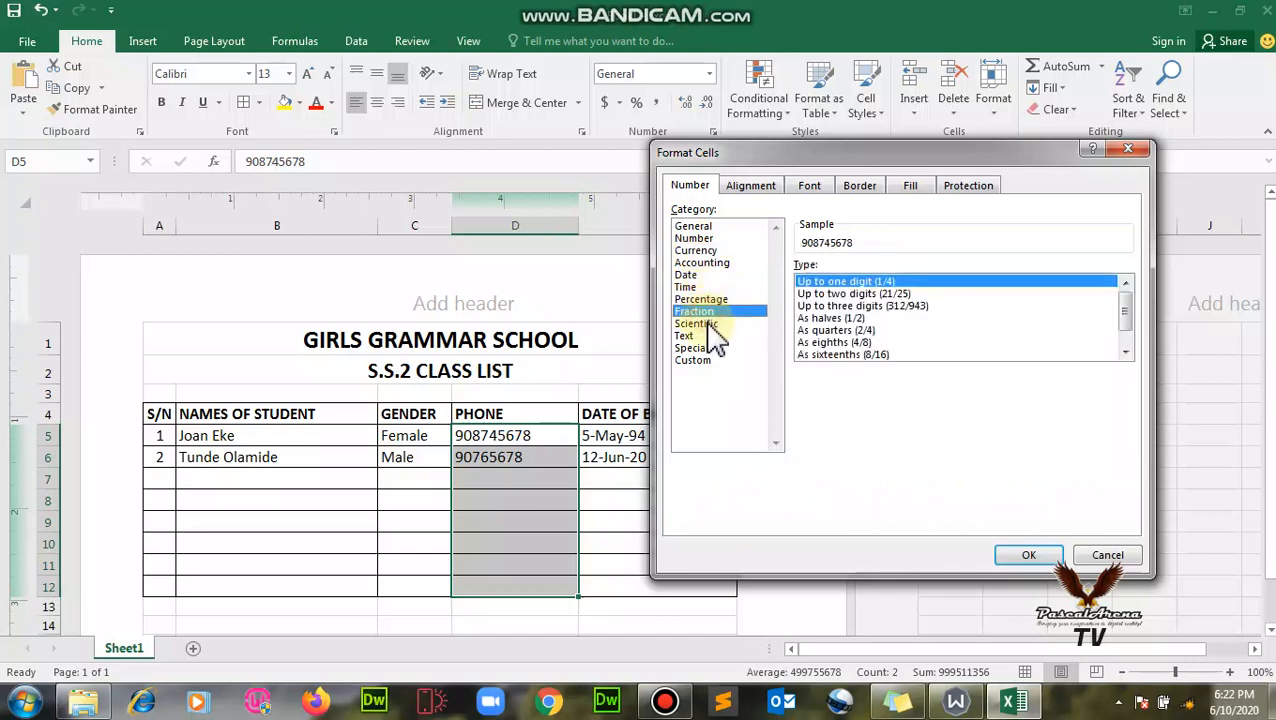
{"action": "left_click", "coordinate": [702, 323]}
{"action": "left_click", "coordinate": [686, 336]}
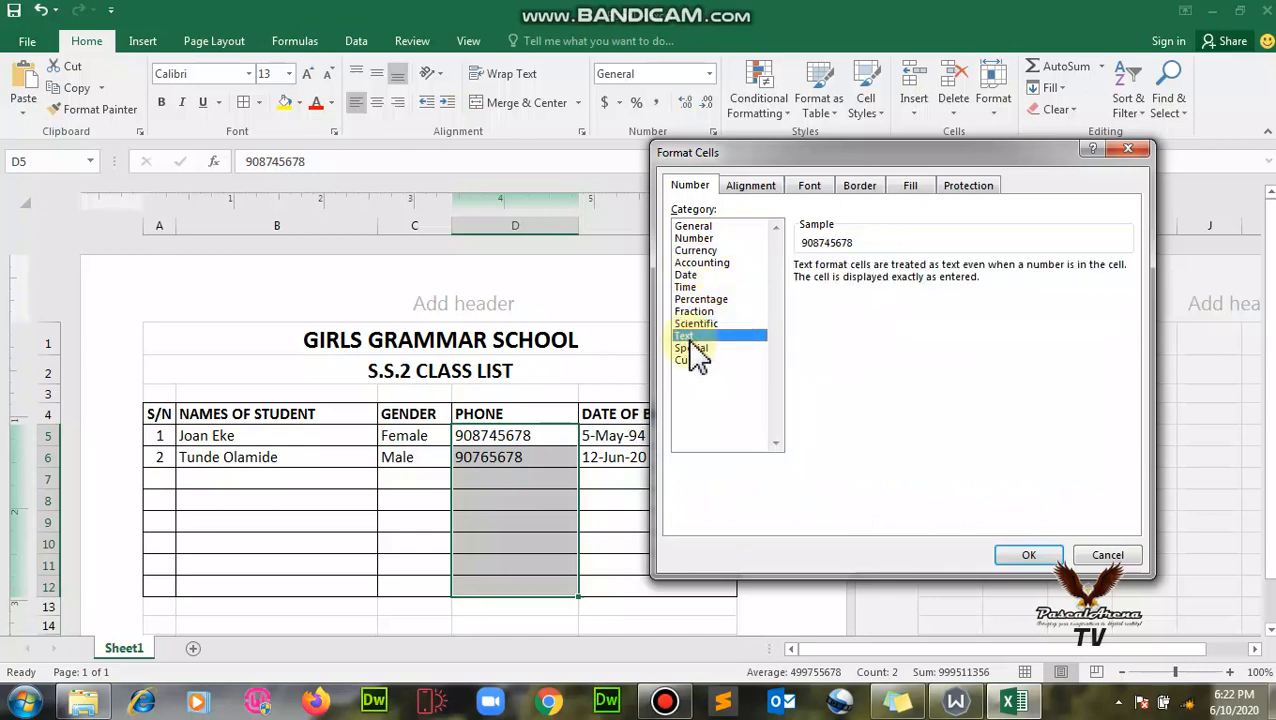
- Apply the Special Phone Number format to D5:D12
{"action": "left_click", "coordinate": [694, 348]}
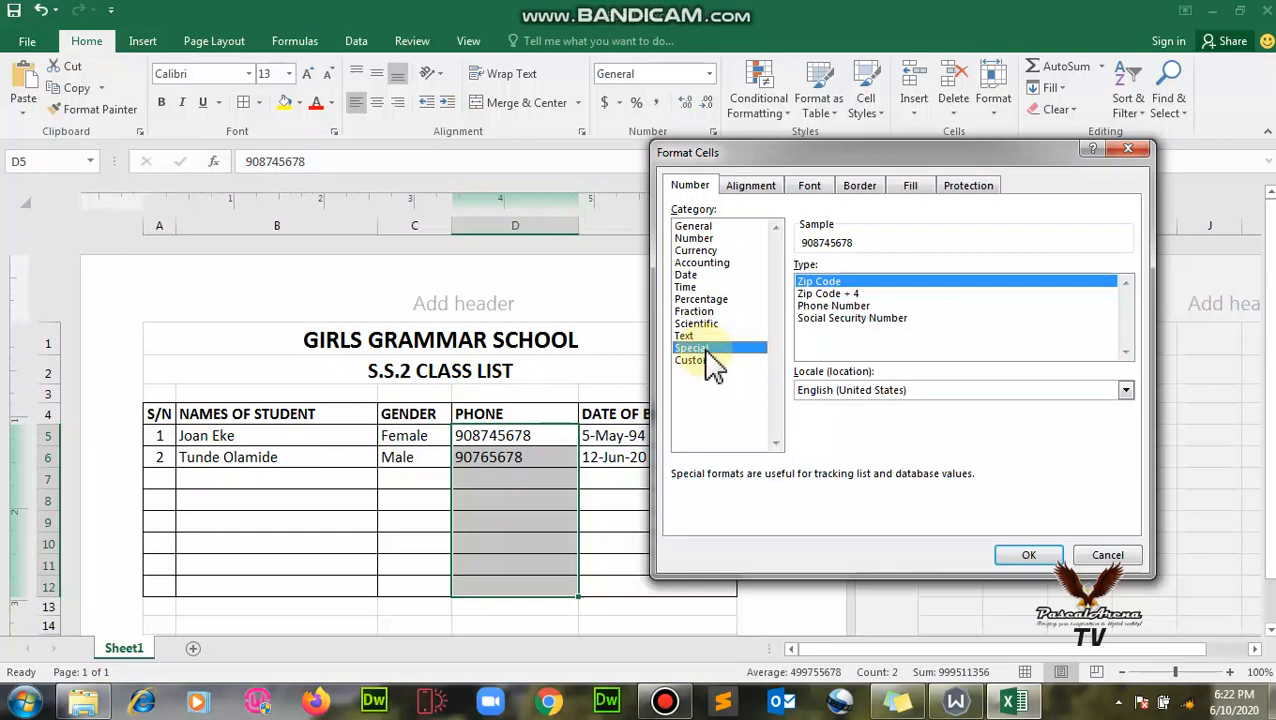
{"action": "left_click", "coordinate": [822, 305]}
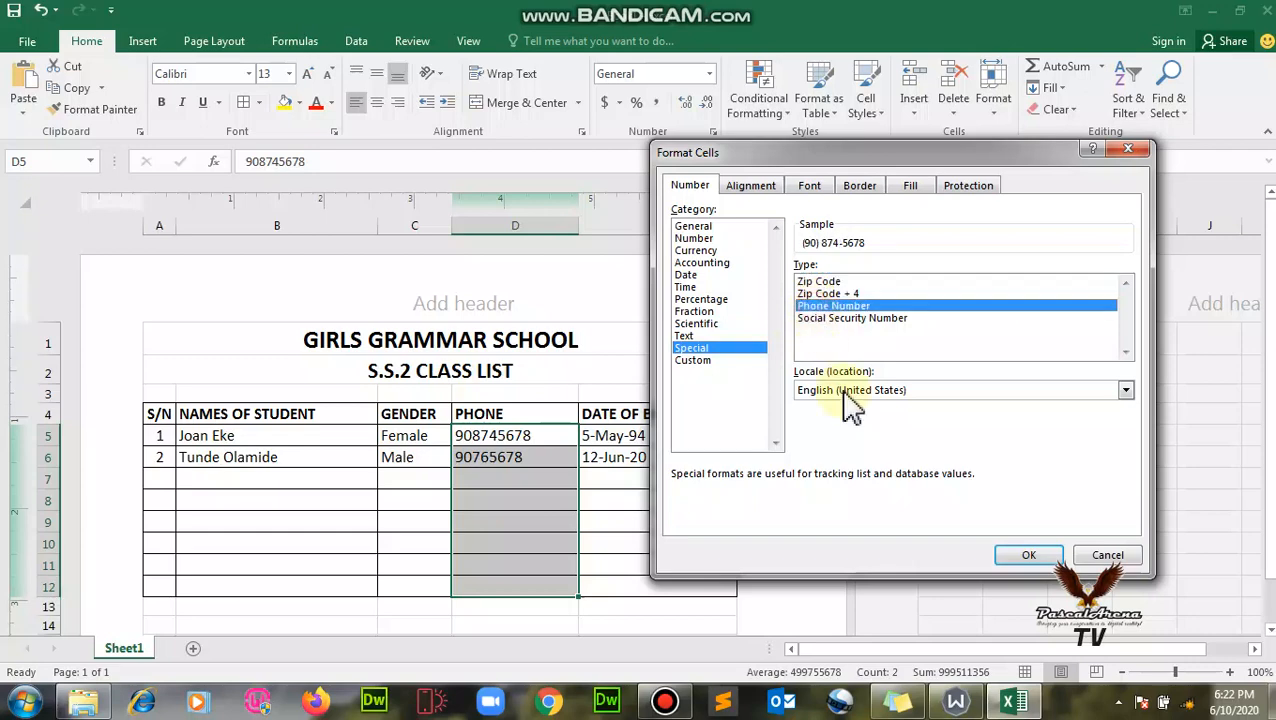
{"action": "left_click", "coordinate": [1011, 559]}
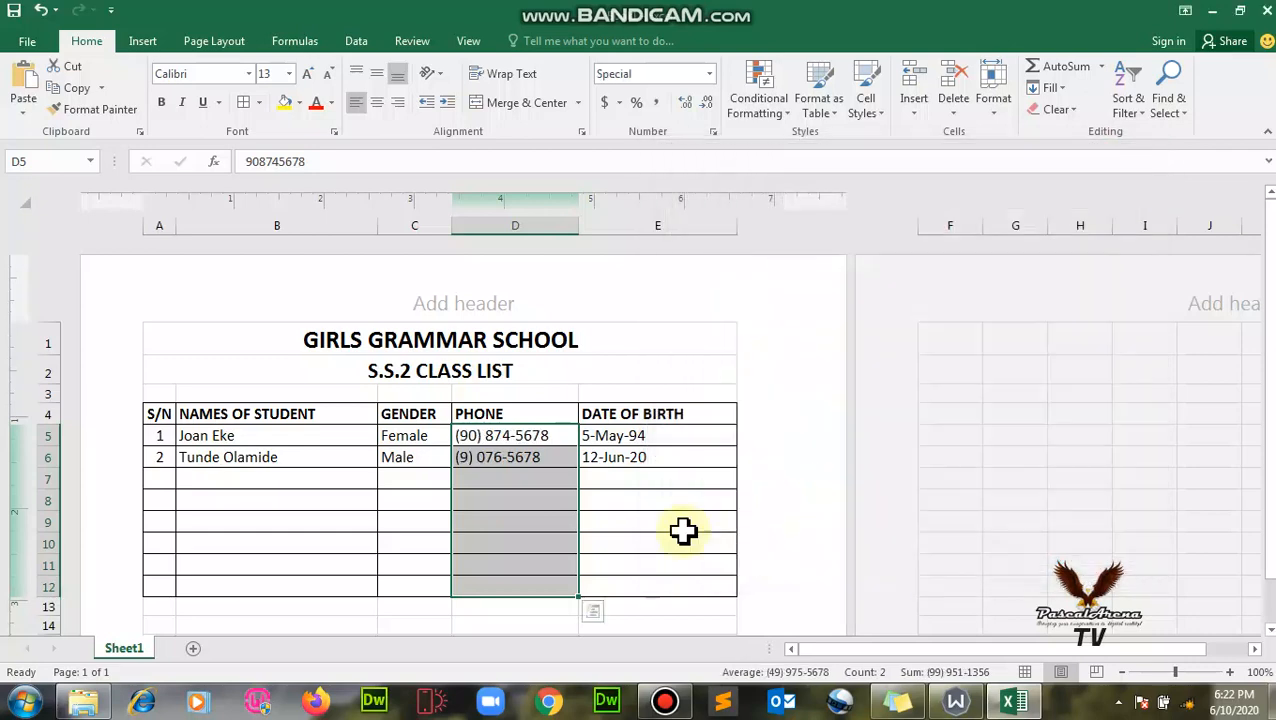
{"action": "left_click", "coordinate": [485, 456]}
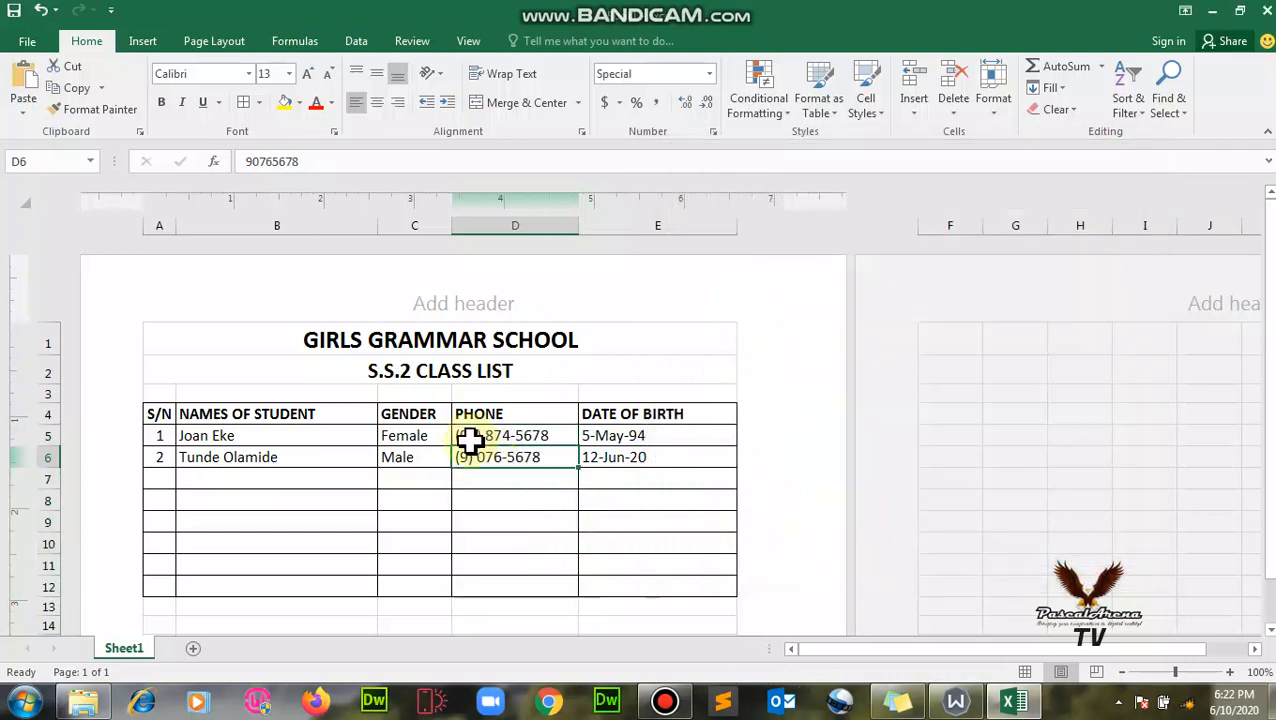
{"action": "left_click", "coordinate": [470, 440]}
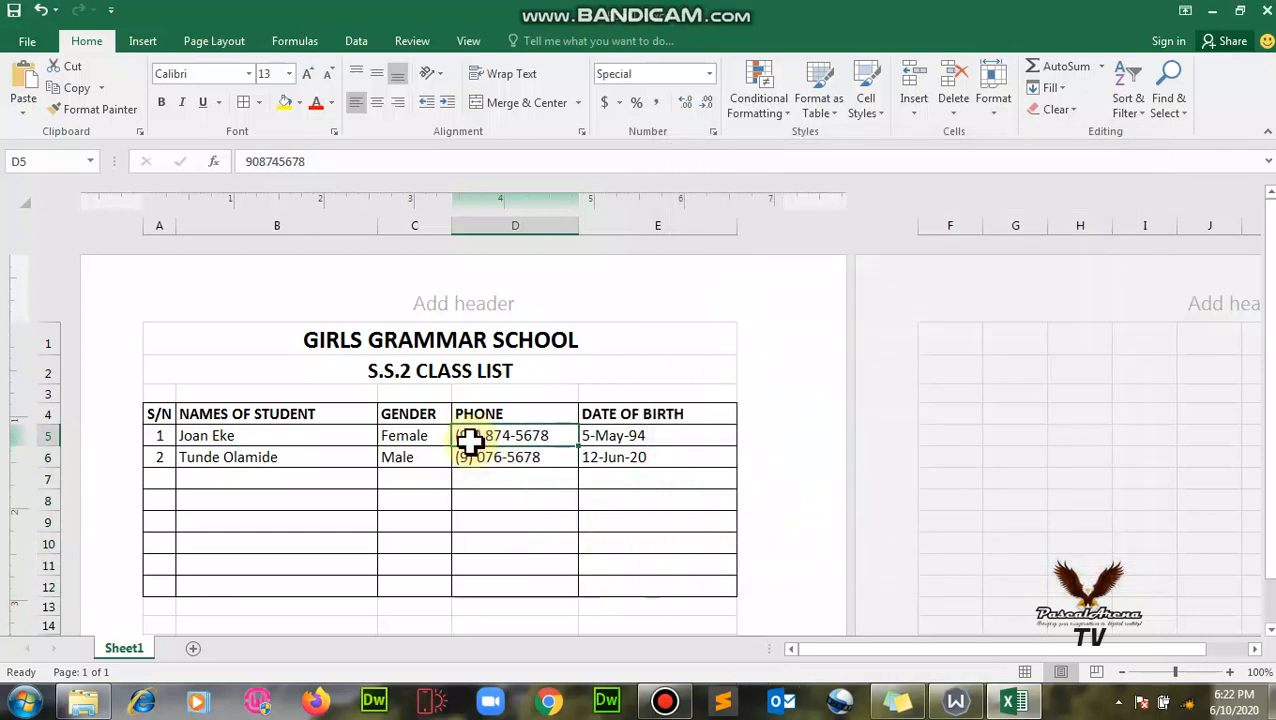
{"action": "left_click", "coordinate": [252, 165]}
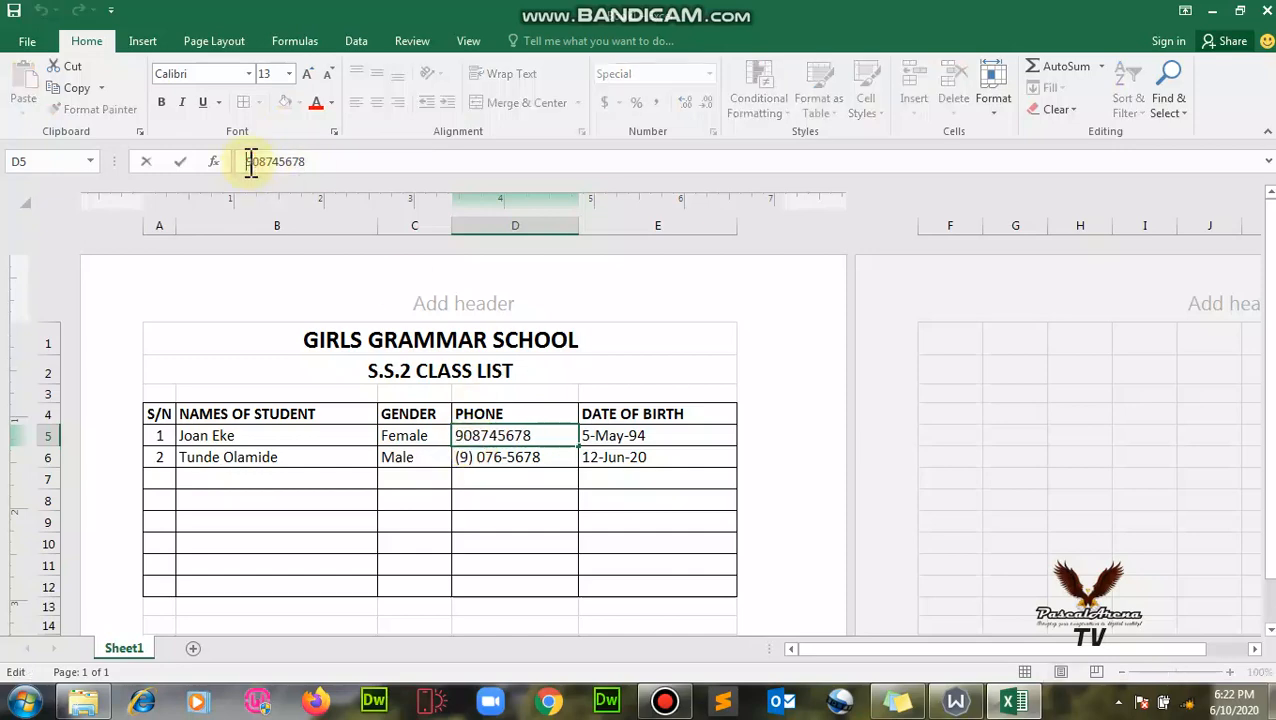
{"action": "type", "text": "0"}
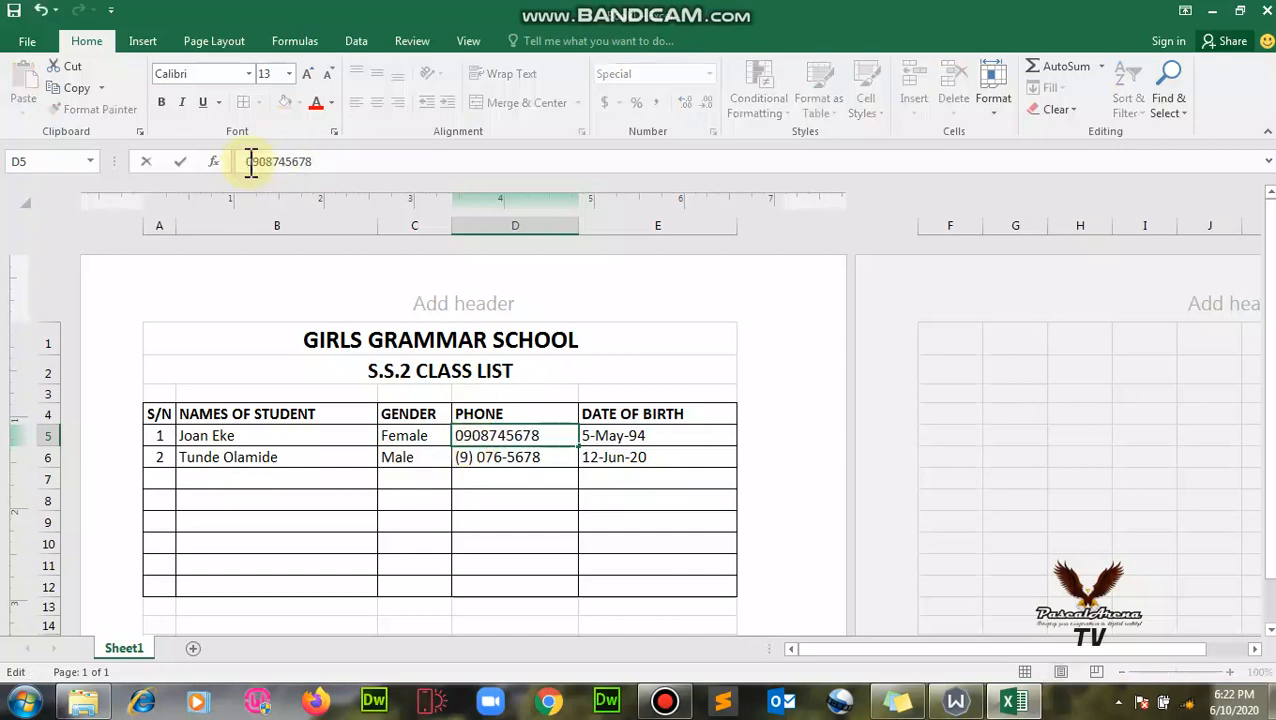
{"action": "left_click", "coordinate": [527, 452]}
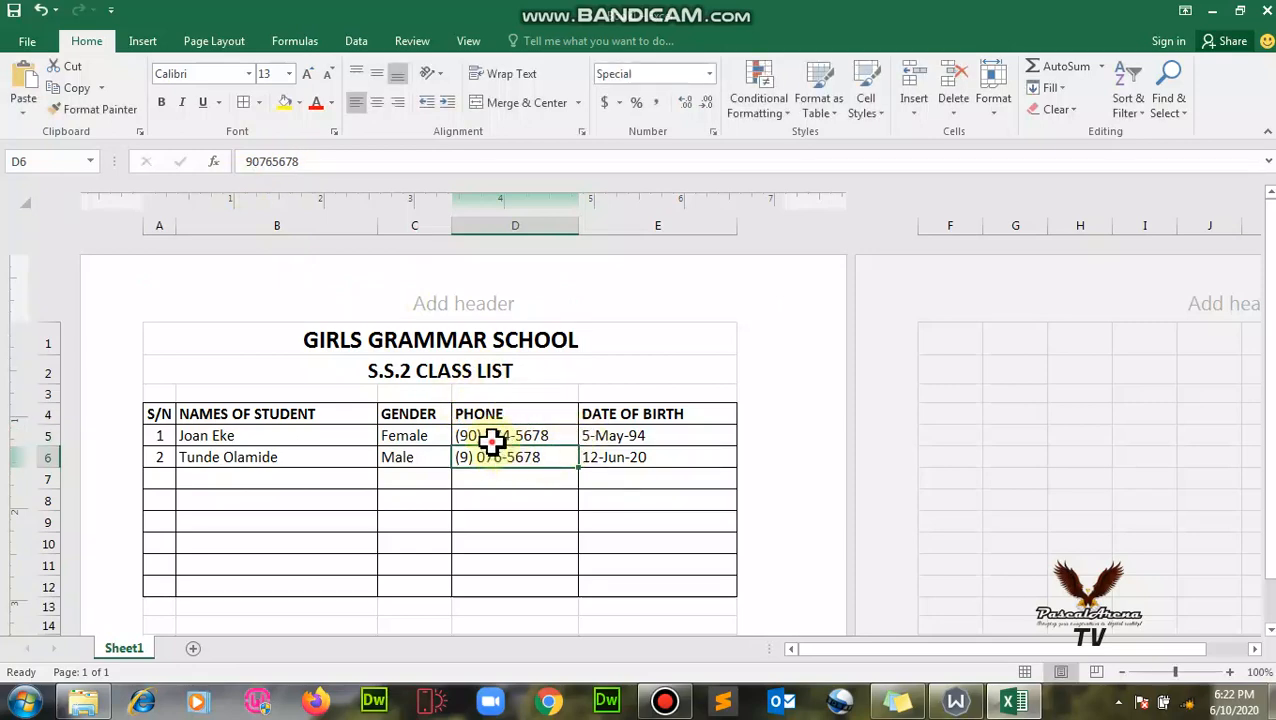
{"action": "left_click", "coordinate": [492, 438]}
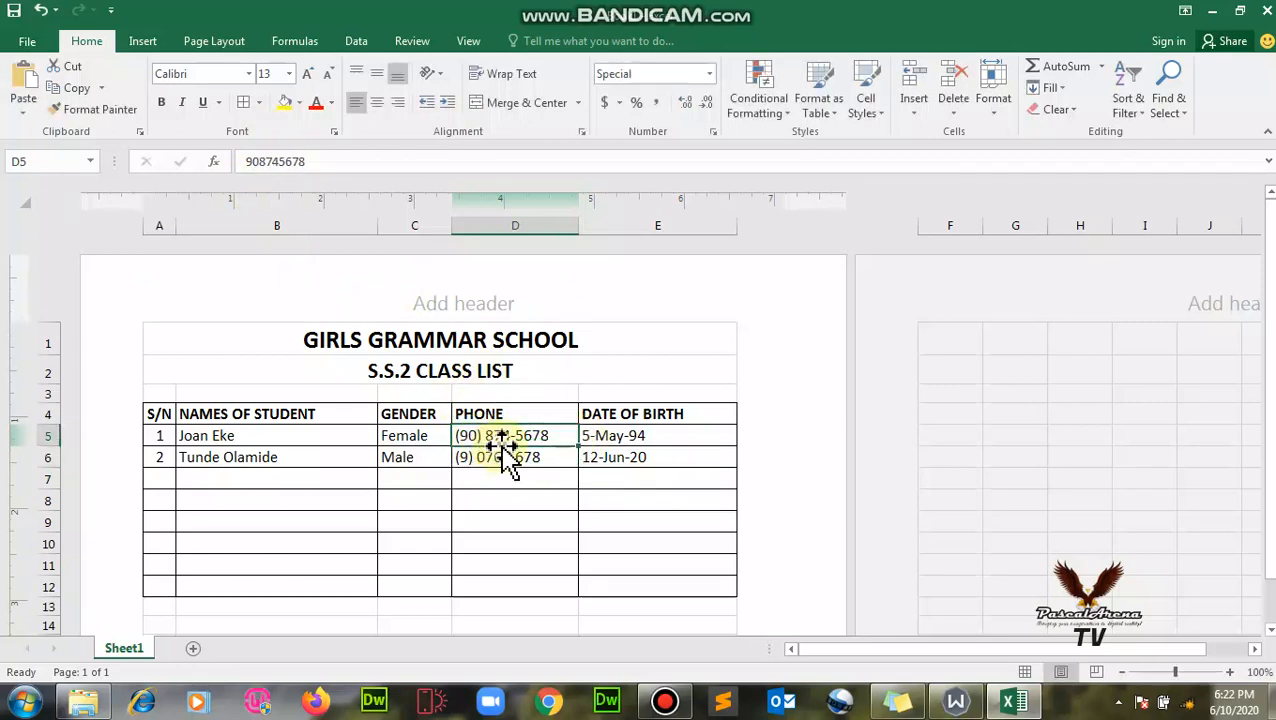
{"action": "left_click_drag", "start_coordinate": [510, 438], "coordinate": [510, 583]}
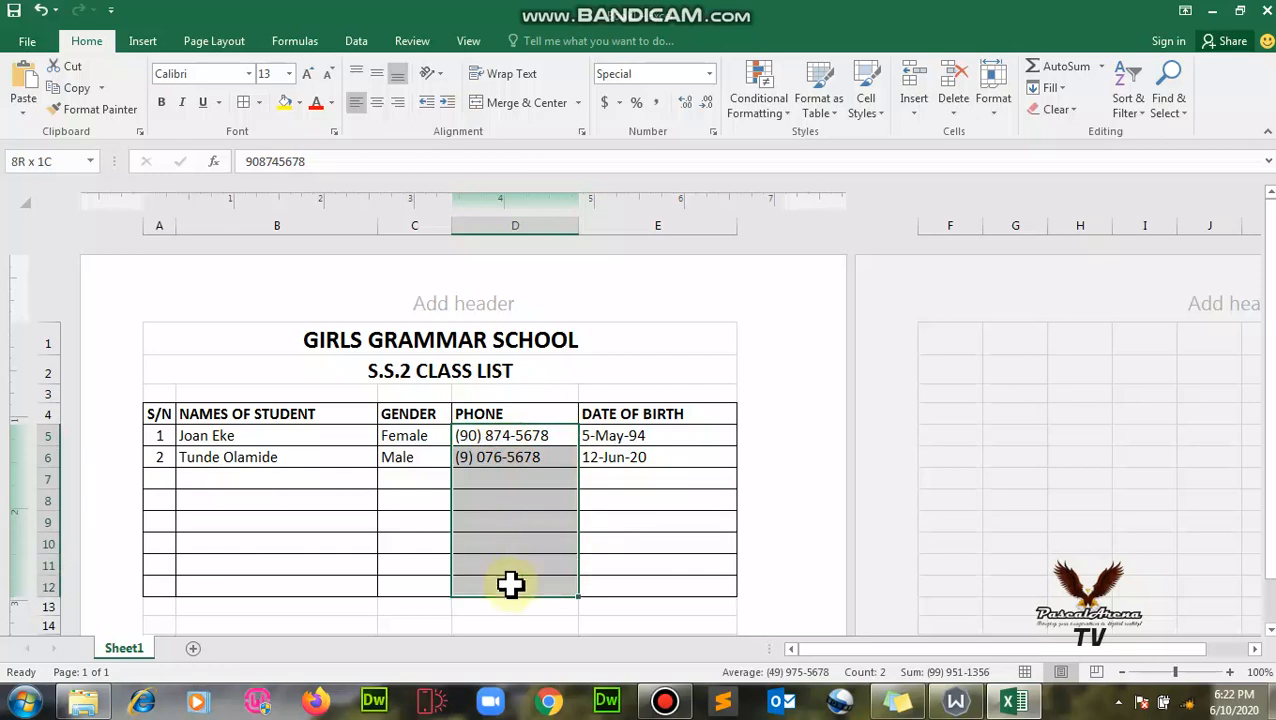
- Reopen Format Cells for the phones, keep English (United States) locale, and inspect the General custom code
{"action": "right_click", "coordinate": [541, 514]}
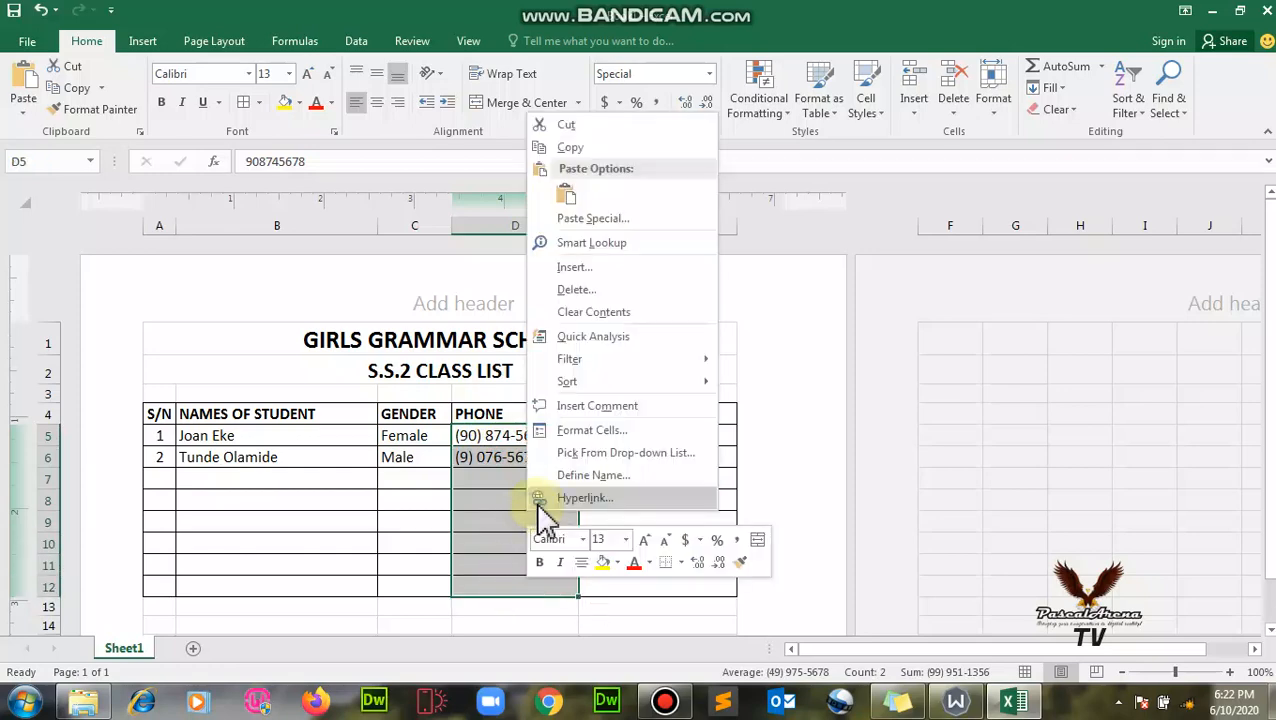
{"action": "left_click", "coordinate": [605, 432]}
{"action": "left_click_drag", "start_coordinate": [521, 220], "coordinate": [864, 204]}
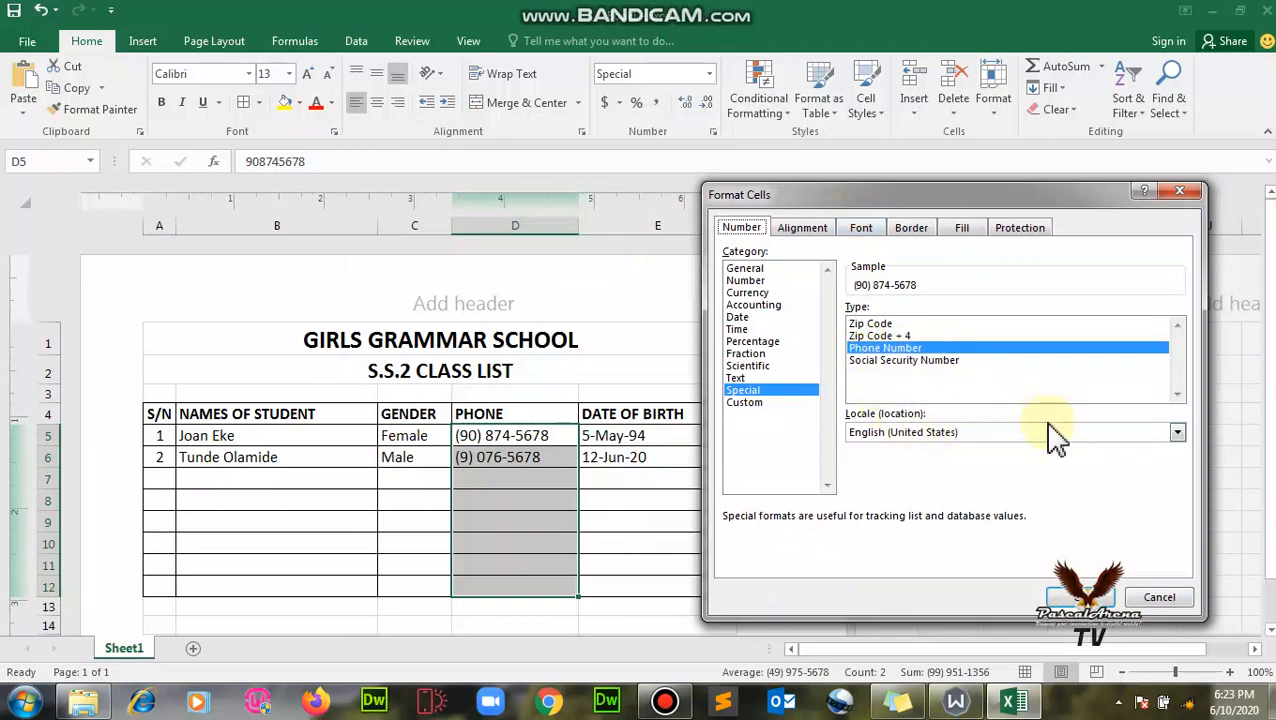
{"action": "left_click", "coordinate": [1177, 433]}
{"action": "left_click", "coordinate": [1177, 436]}
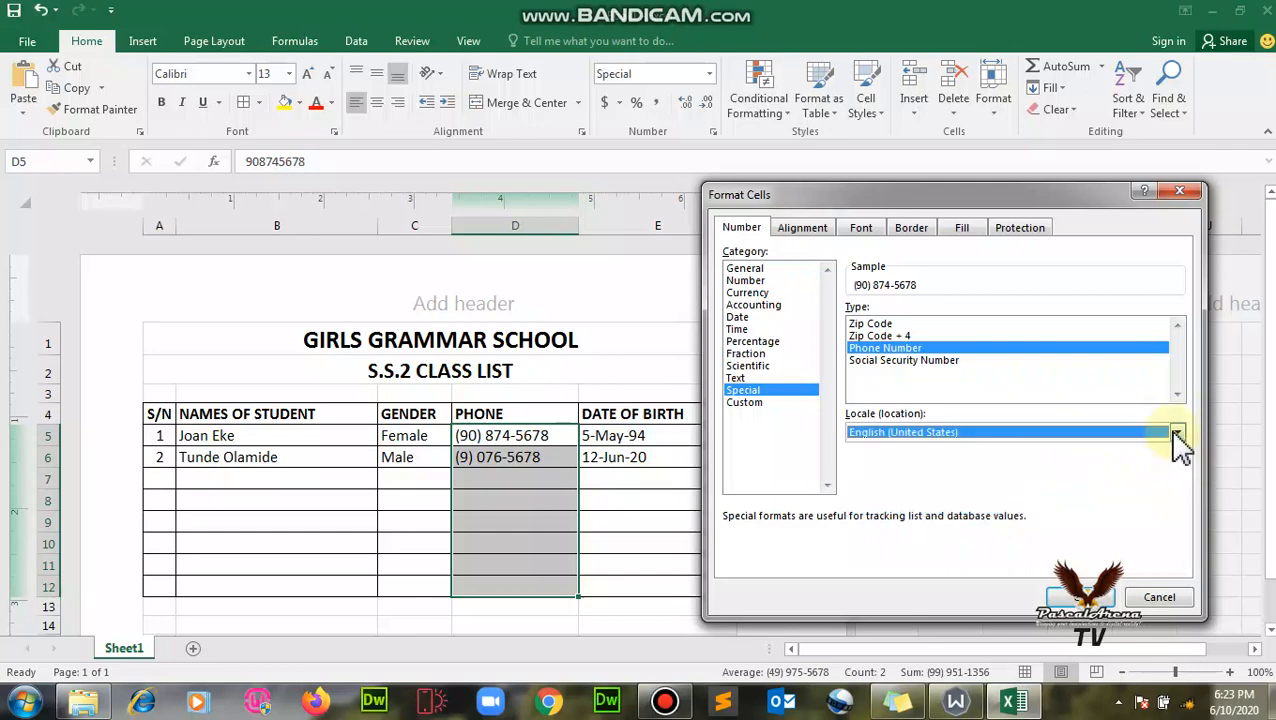
{"action": "left_click", "coordinate": [750, 404]}
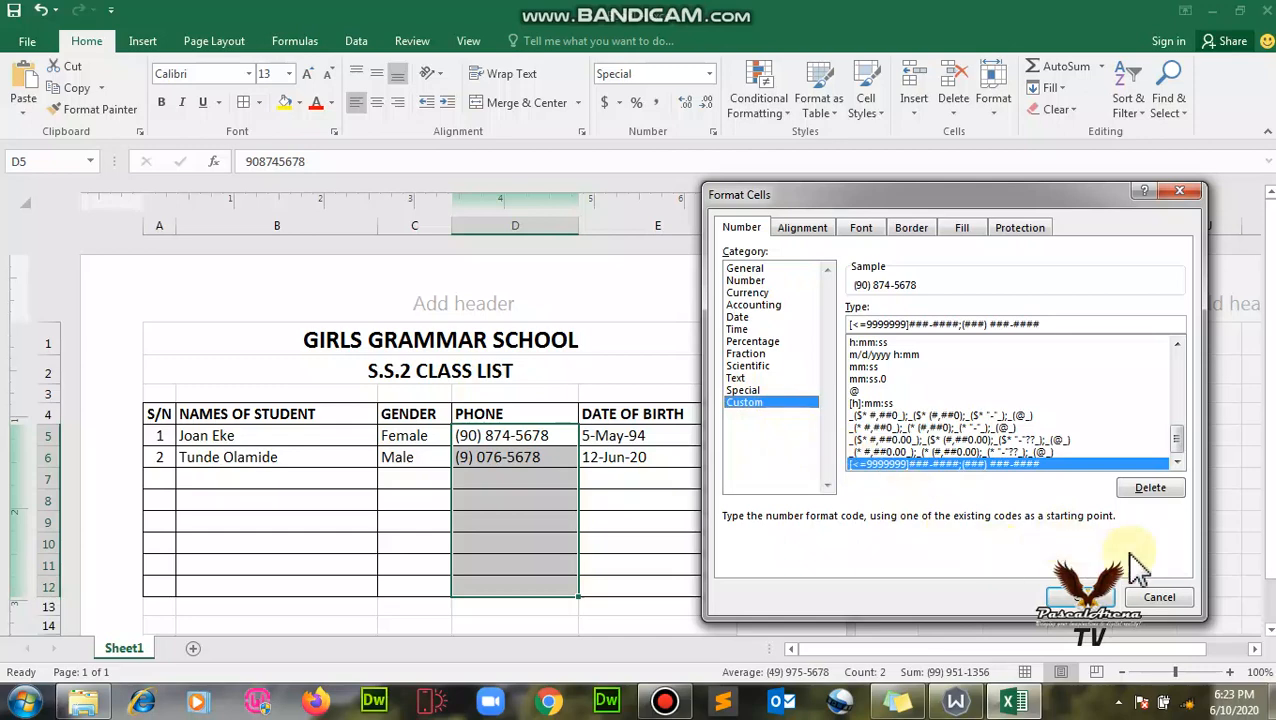
{"action": "left_click_drag", "start_coordinate": [1185, 450], "coordinate": [954, 356]}
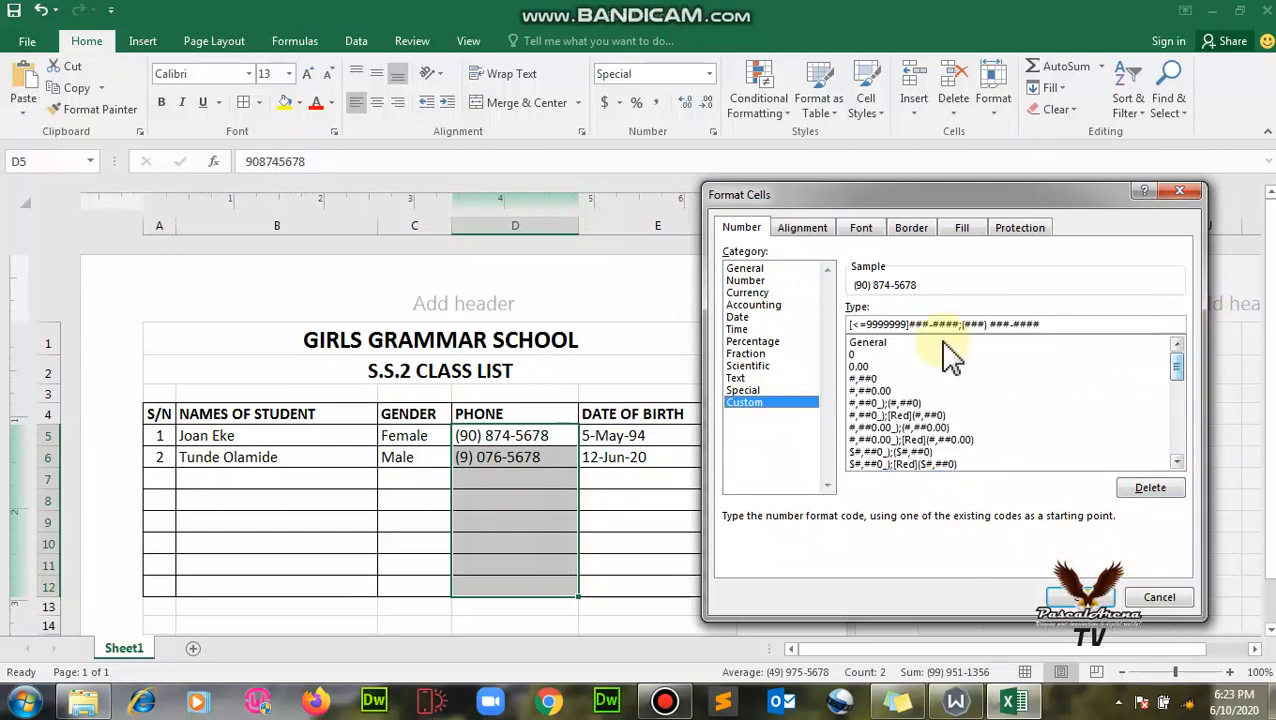
{"action": "left_click", "coordinate": [868, 342]}
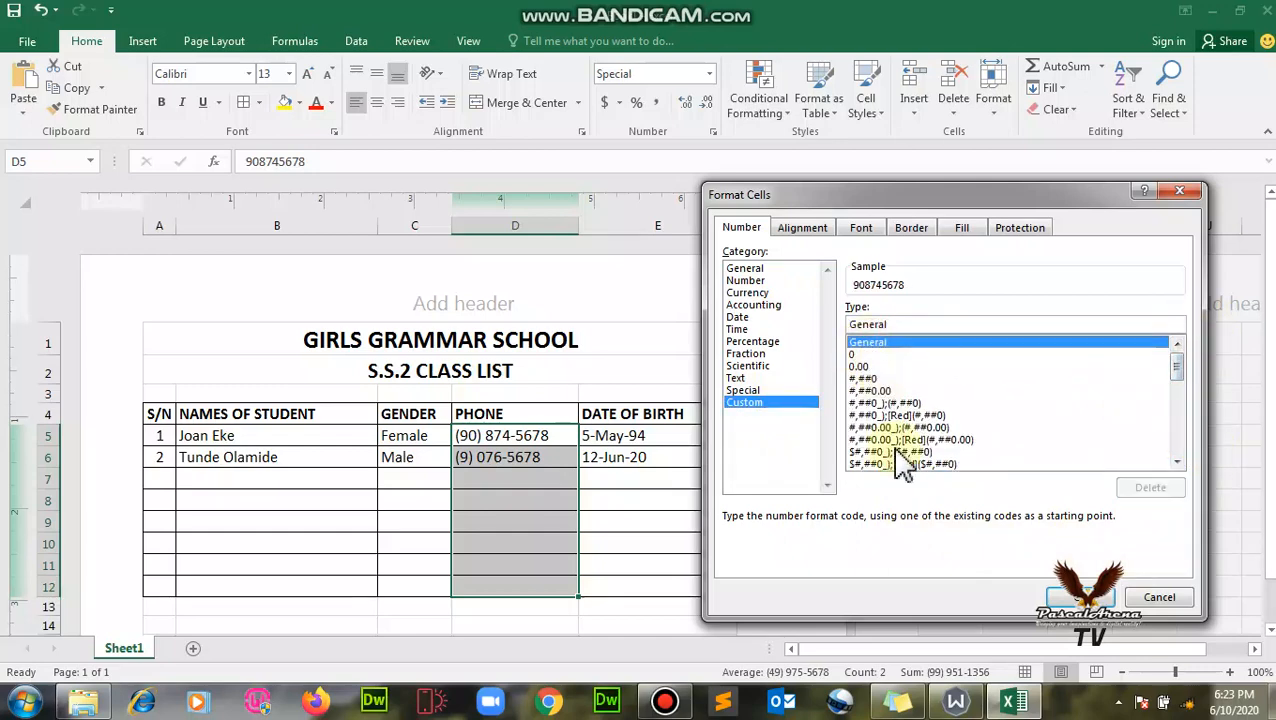
- Apply the Special Zip Code + 4 format to the PHONE cells
{"action": "scroll", "coordinate": [935, 445], "scroll_direction": "down", "scroll_amount": 9}
{"action": "scroll", "coordinate": [943, 452], "scroll_direction": "down", "scroll_amount": 2}
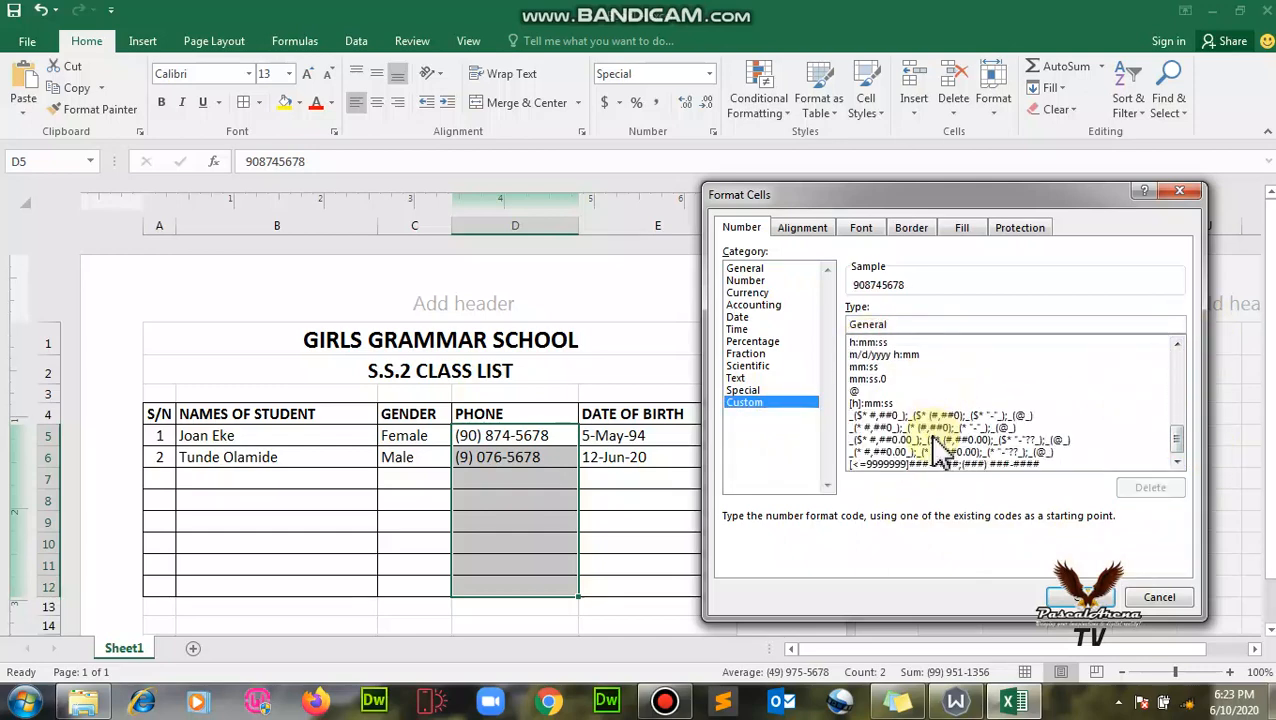
{"action": "left_click", "coordinate": [760, 390]}
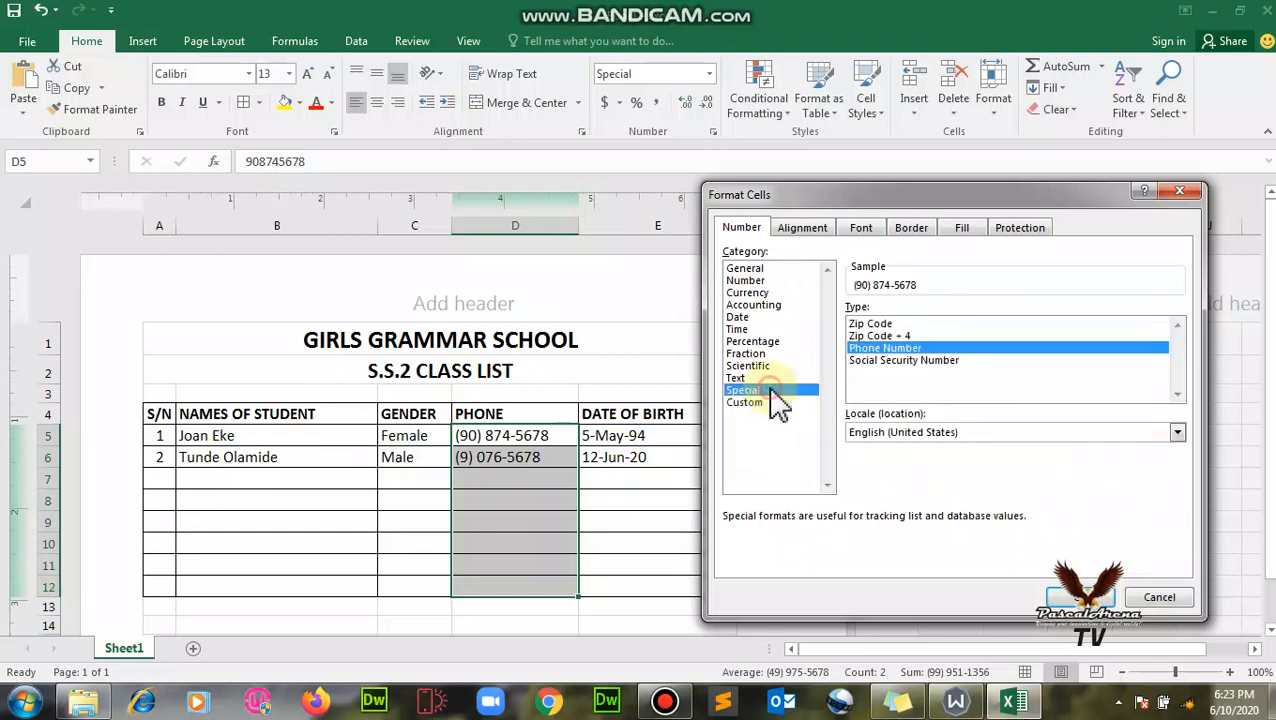
{"action": "left_click", "coordinate": [901, 336]}
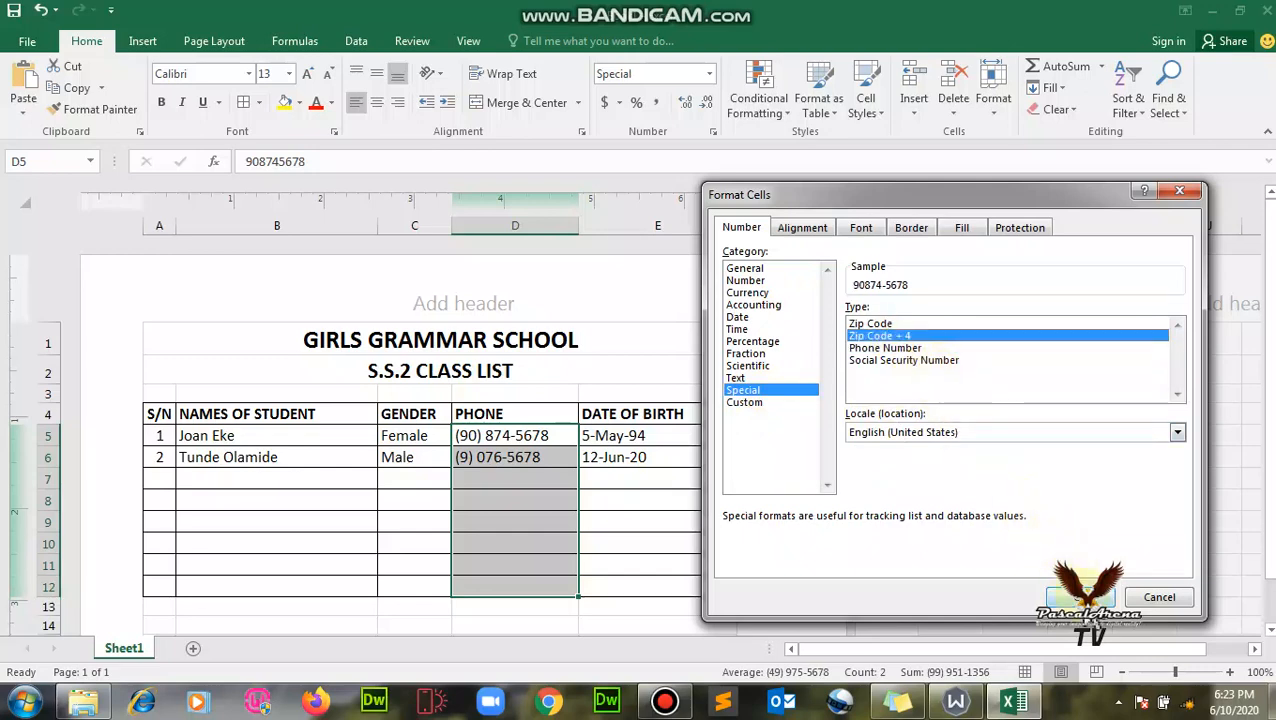
{"action": "left_click", "coordinate": [1078, 597]}
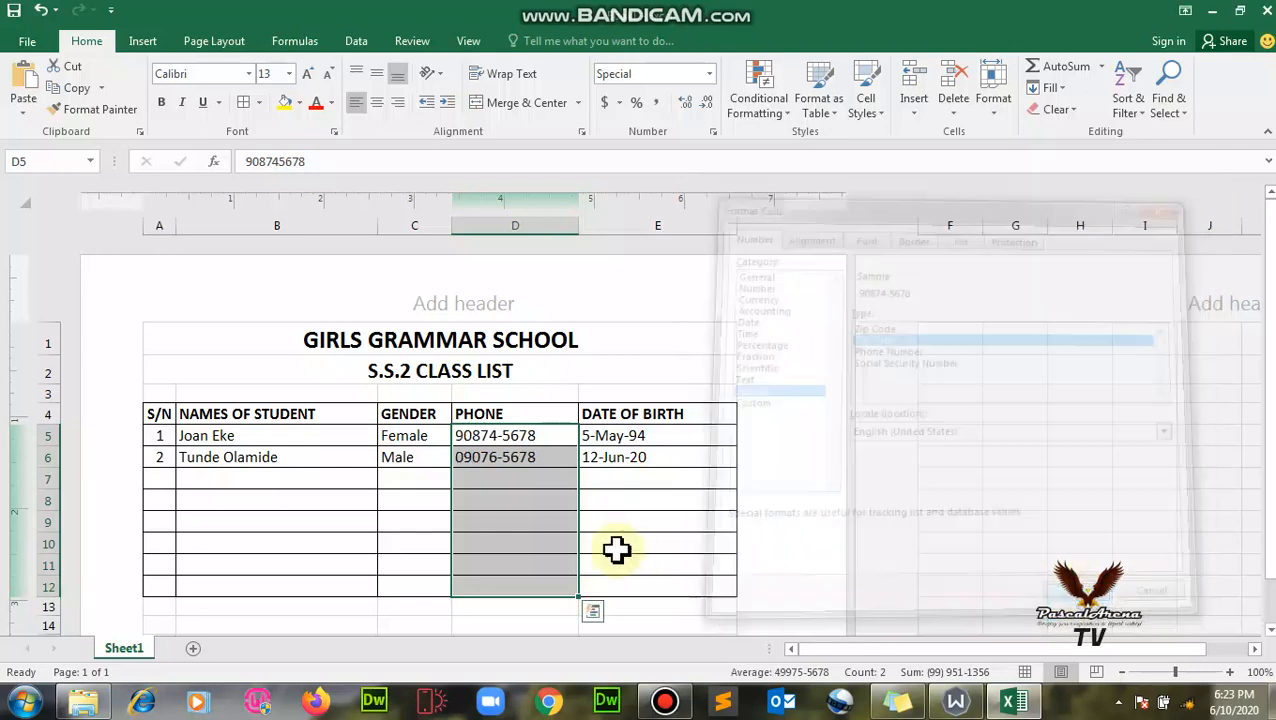
{"action": "left_click", "coordinate": [252, 163]}
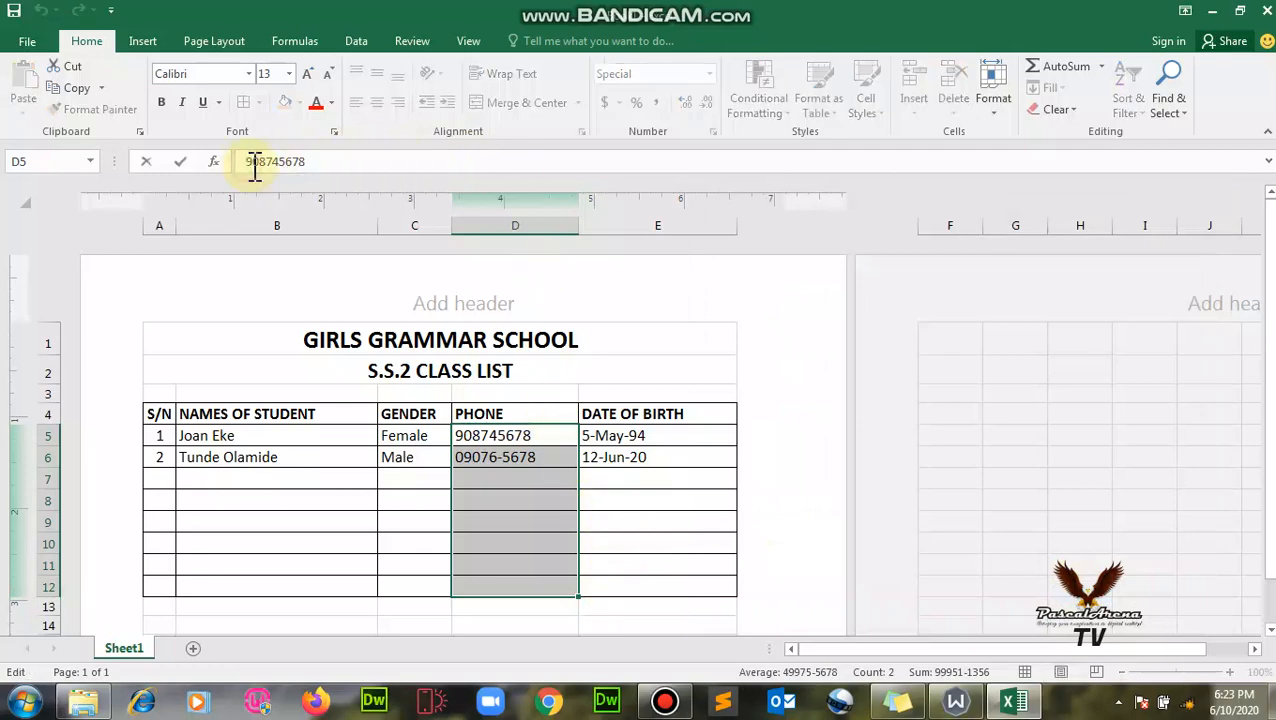
{"action": "type", "text": "+234"}
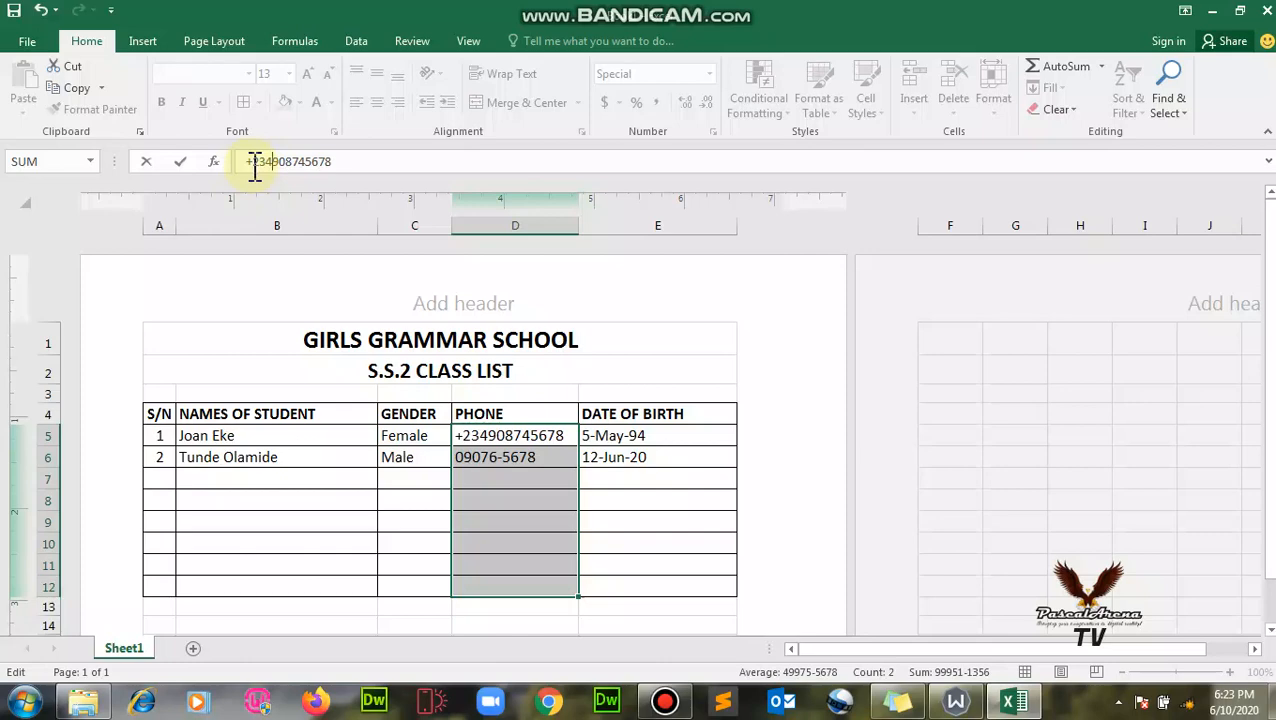
{"action": "left_click", "coordinate": [517, 455]}
{"action": "left_click", "coordinate": [513, 436]}
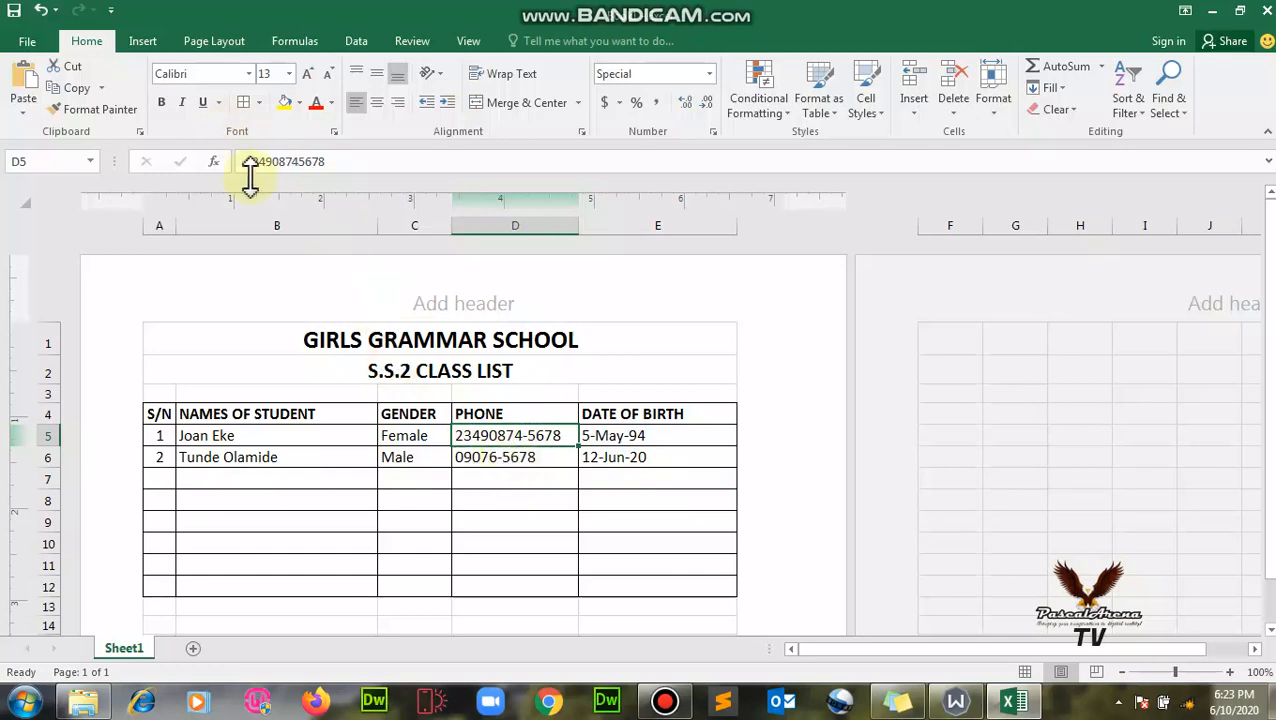
{"action": "left_click", "coordinate": [513, 460]}
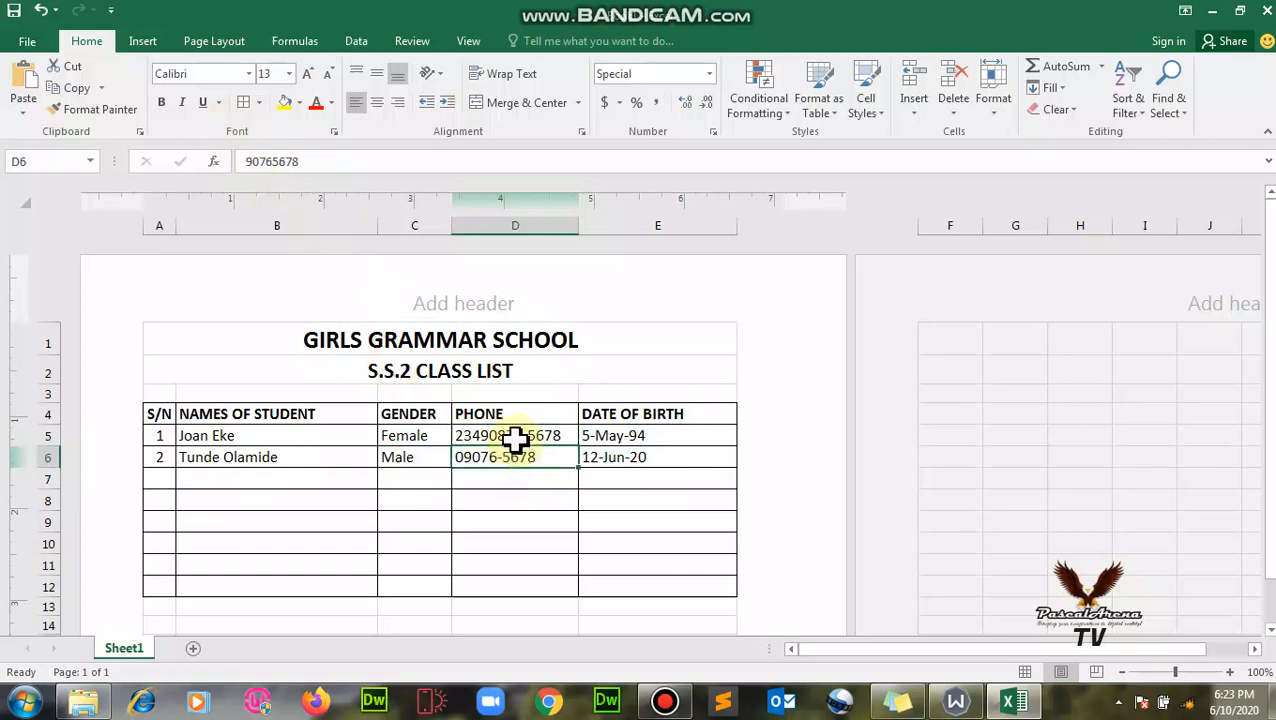
{"action": "left_click_drag", "start_coordinate": [513, 435], "coordinate": [517, 592]}
{"action": "right_click", "coordinate": [537, 525]}
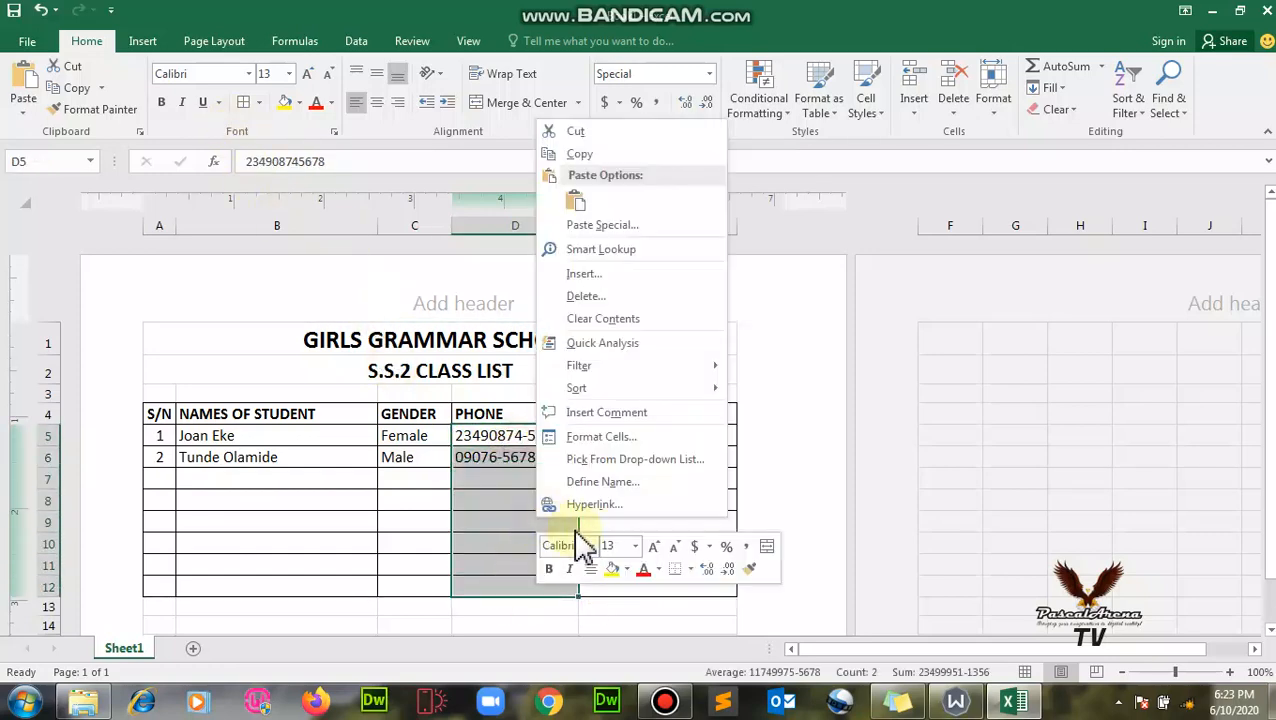
{"action": "left_click", "coordinate": [616, 444]}
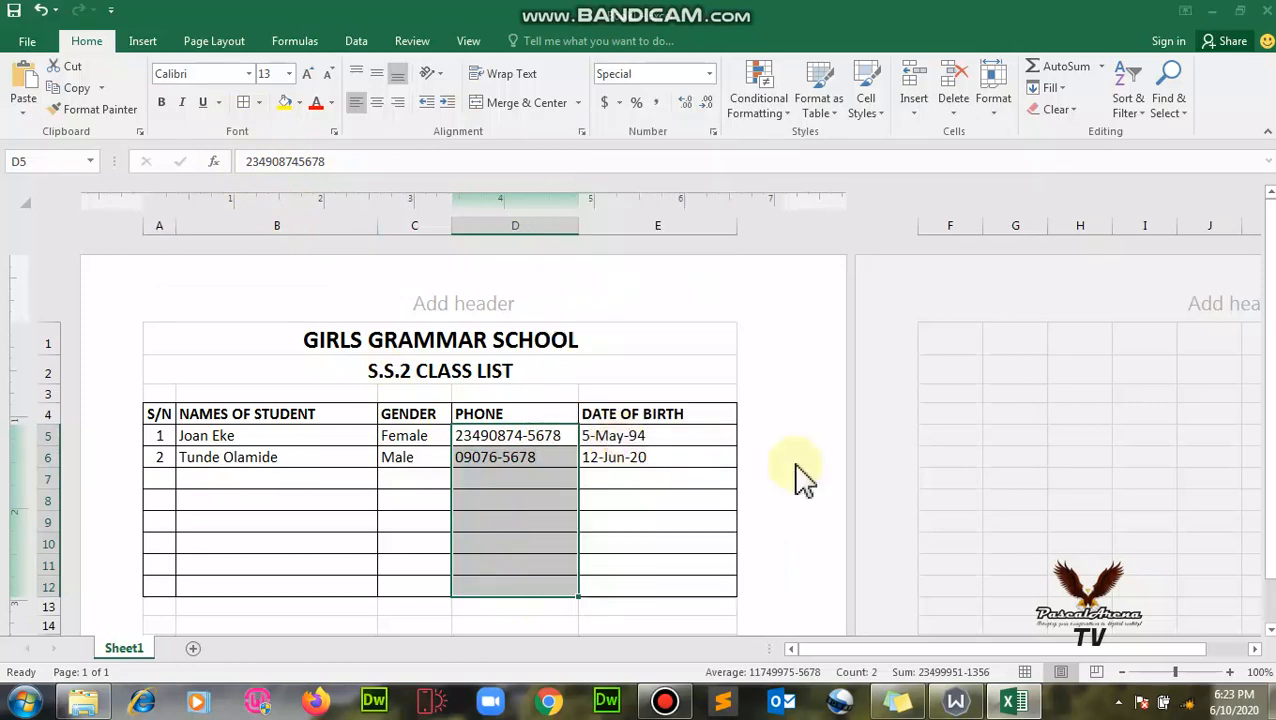
{"action": "left_click_drag", "start_coordinate": [500, 214], "coordinate": [803, 180]}
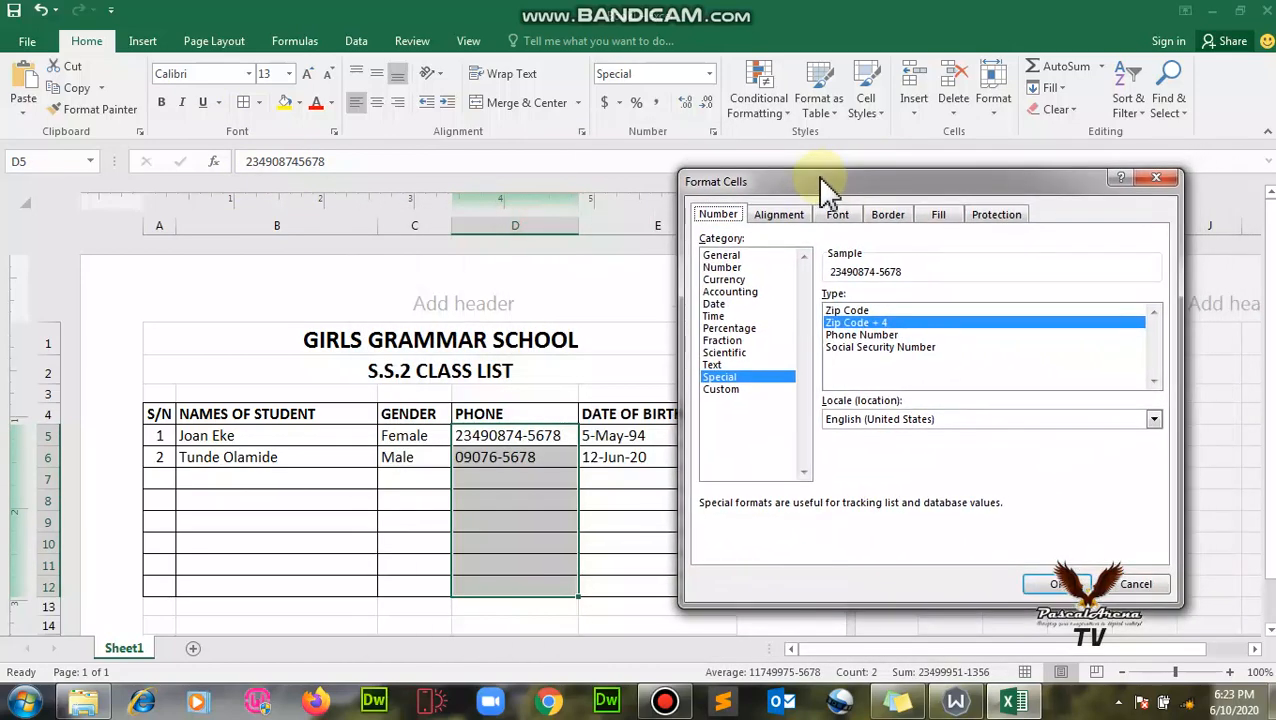
{"action": "left_click", "coordinate": [724, 256]}
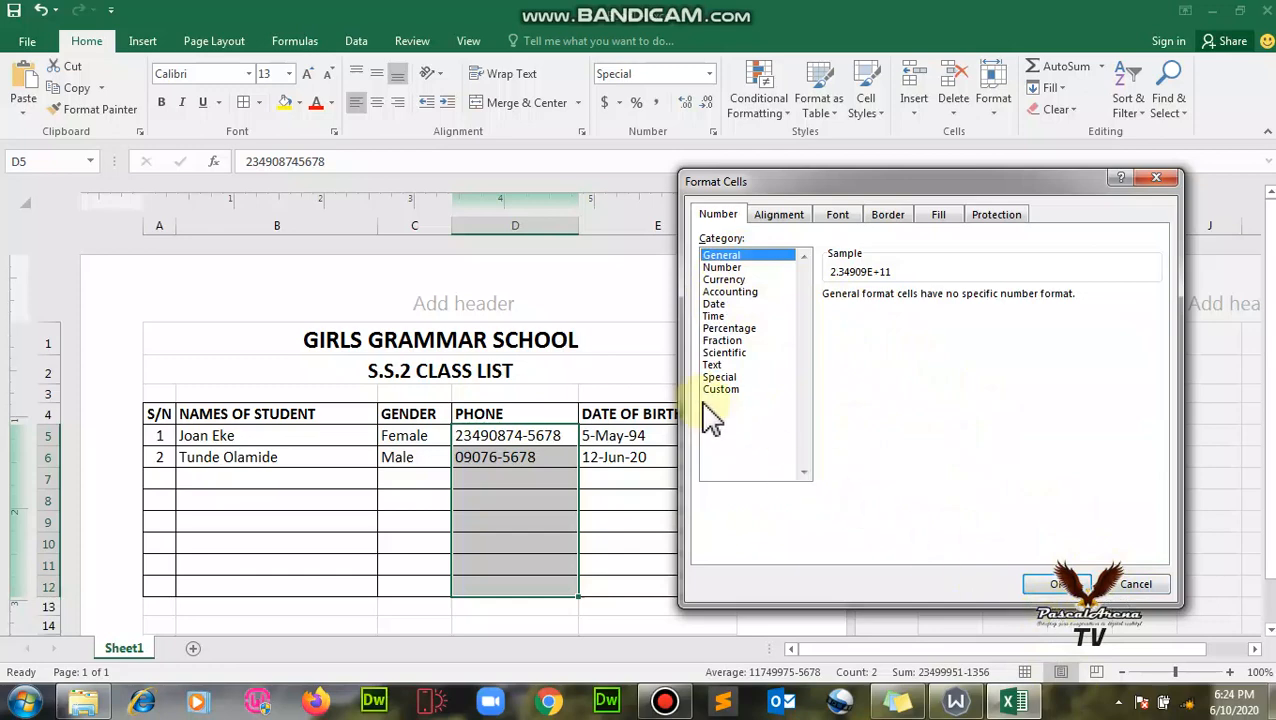
{"action": "left_click", "coordinate": [1045, 585]}
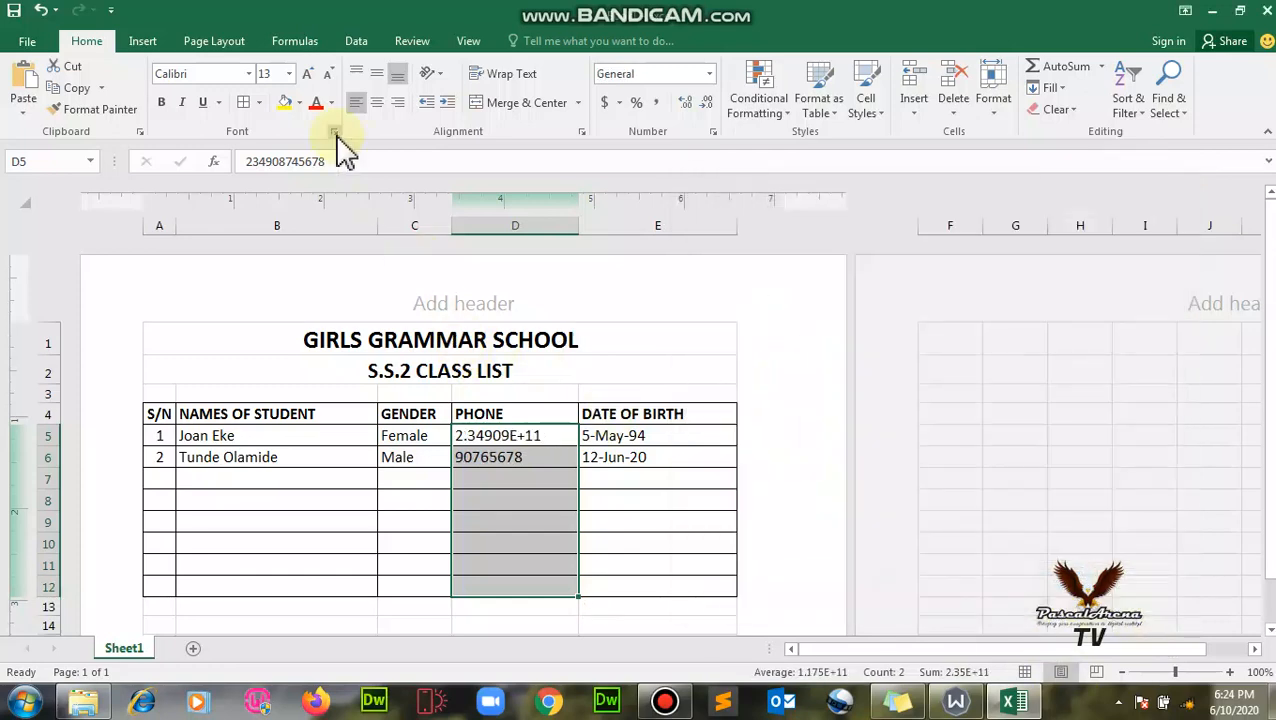
{"action": "left_click", "coordinate": [518, 478]}
{"action": "left_click", "coordinate": [510, 437]}
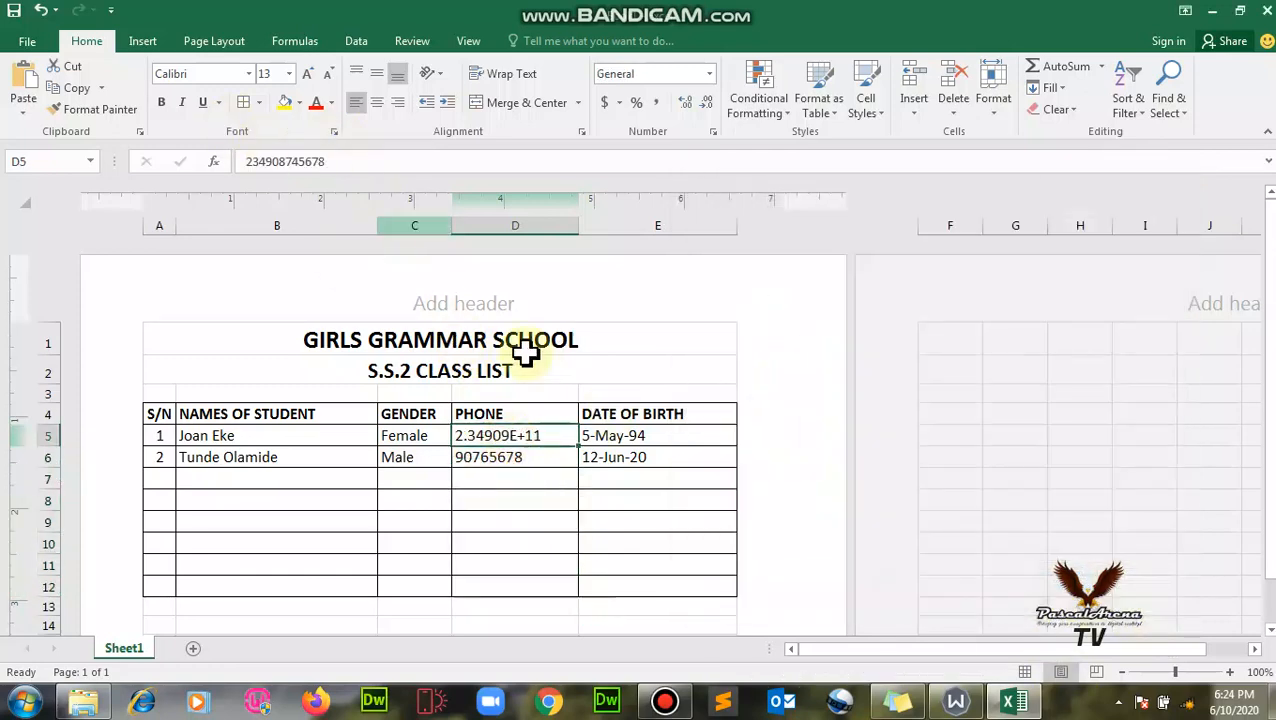
{"action": "left_click_drag", "start_coordinate": [495, 437], "coordinate": [521, 590]}
{"action": "right_click", "coordinate": [524, 598]}
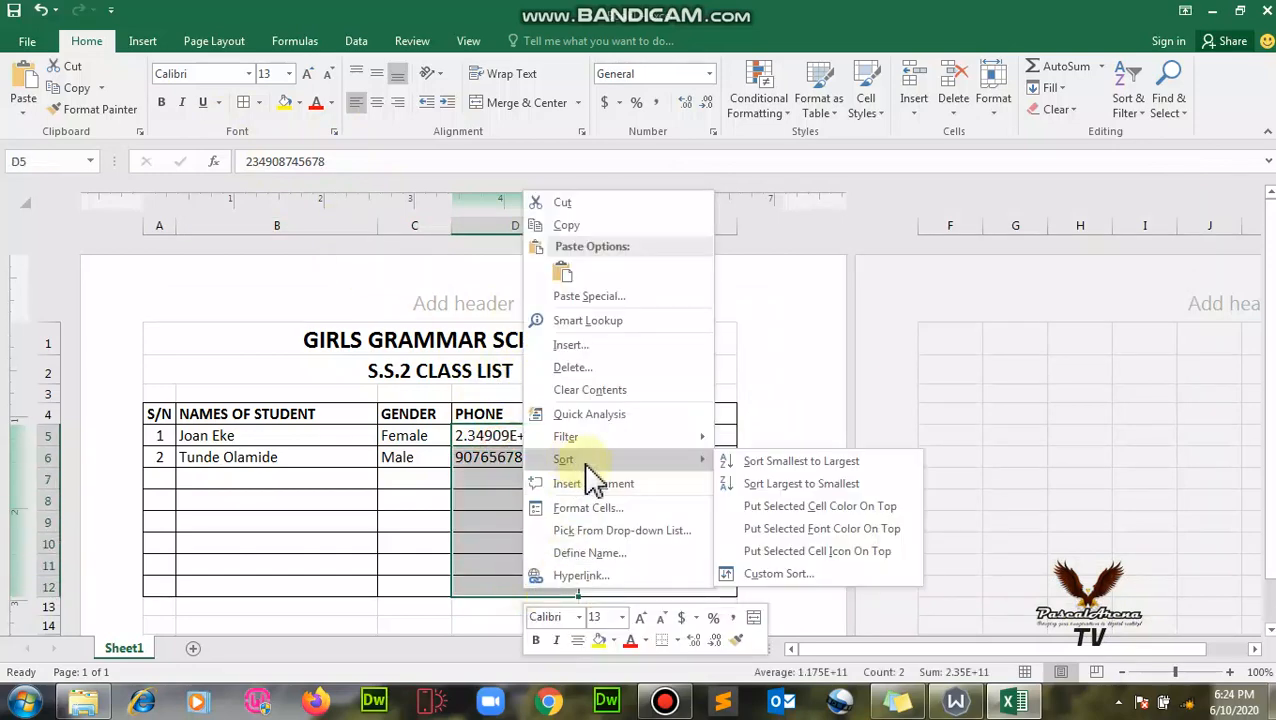
{"action": "left_click", "coordinate": [590, 508]}
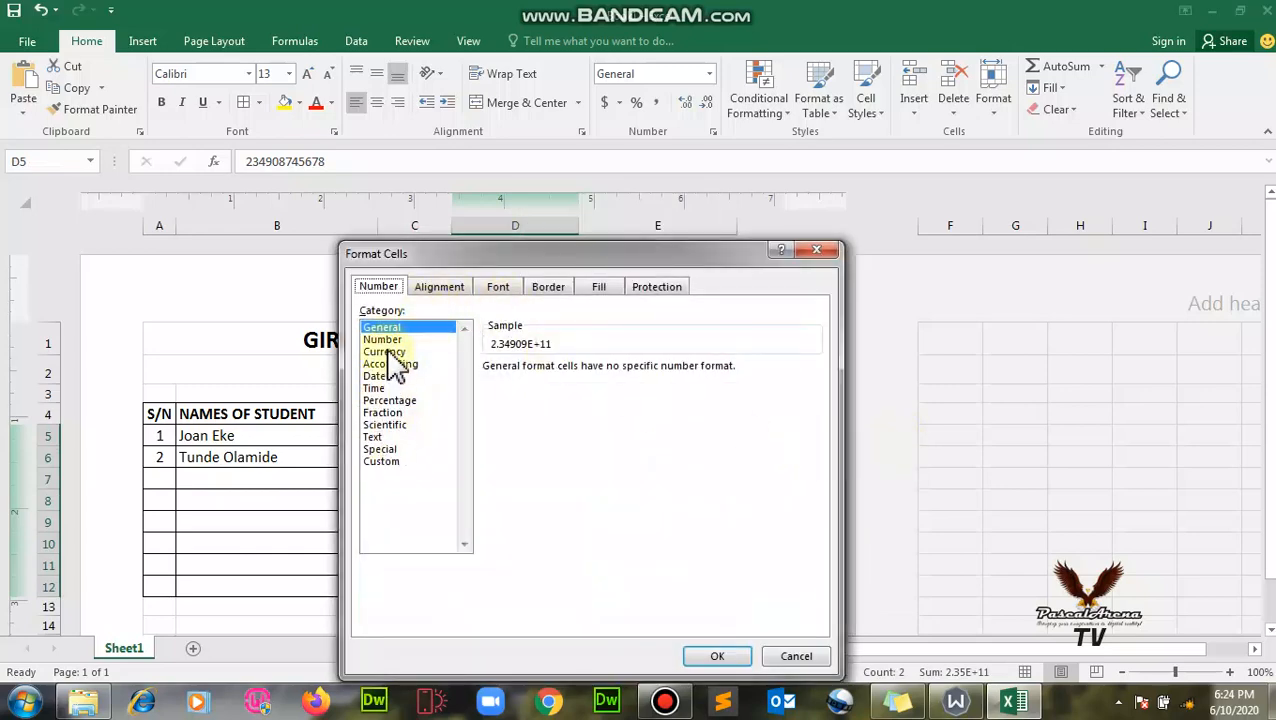
{"action": "left_click", "coordinate": [388, 449]}
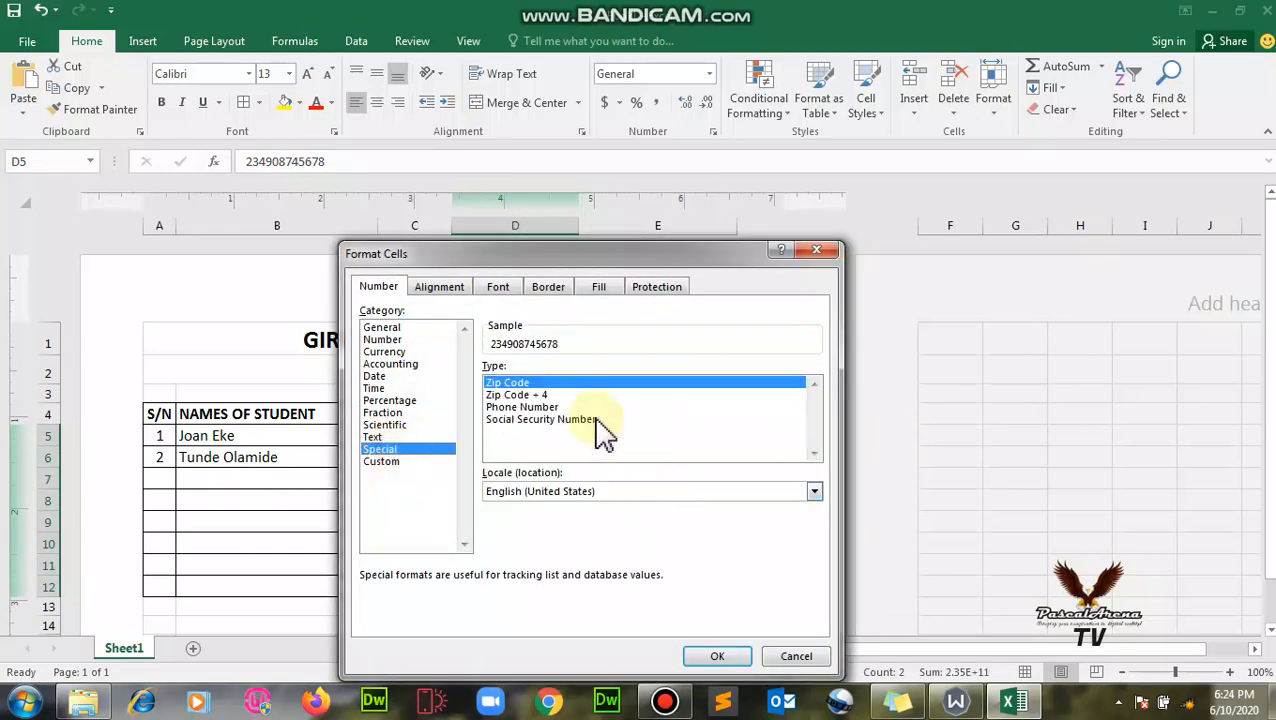
{"action": "left_click", "coordinate": [562, 395]}
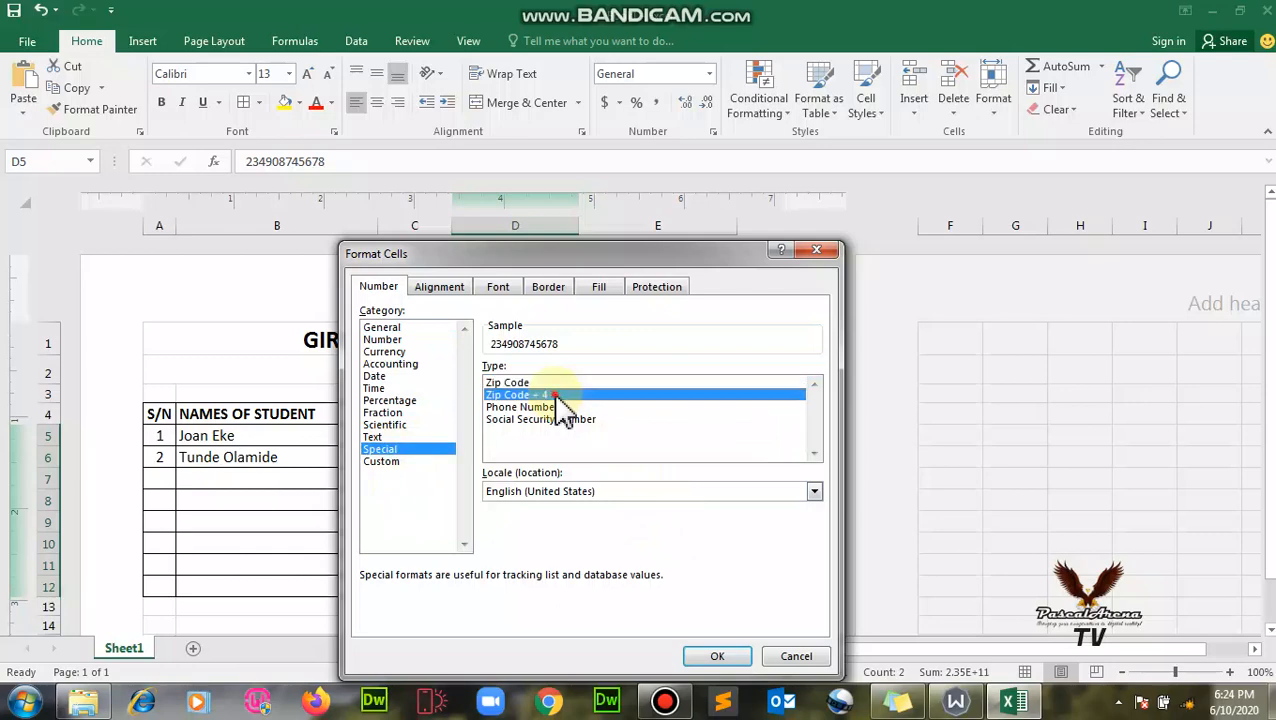
{"action": "left_click", "coordinate": [716, 658]}
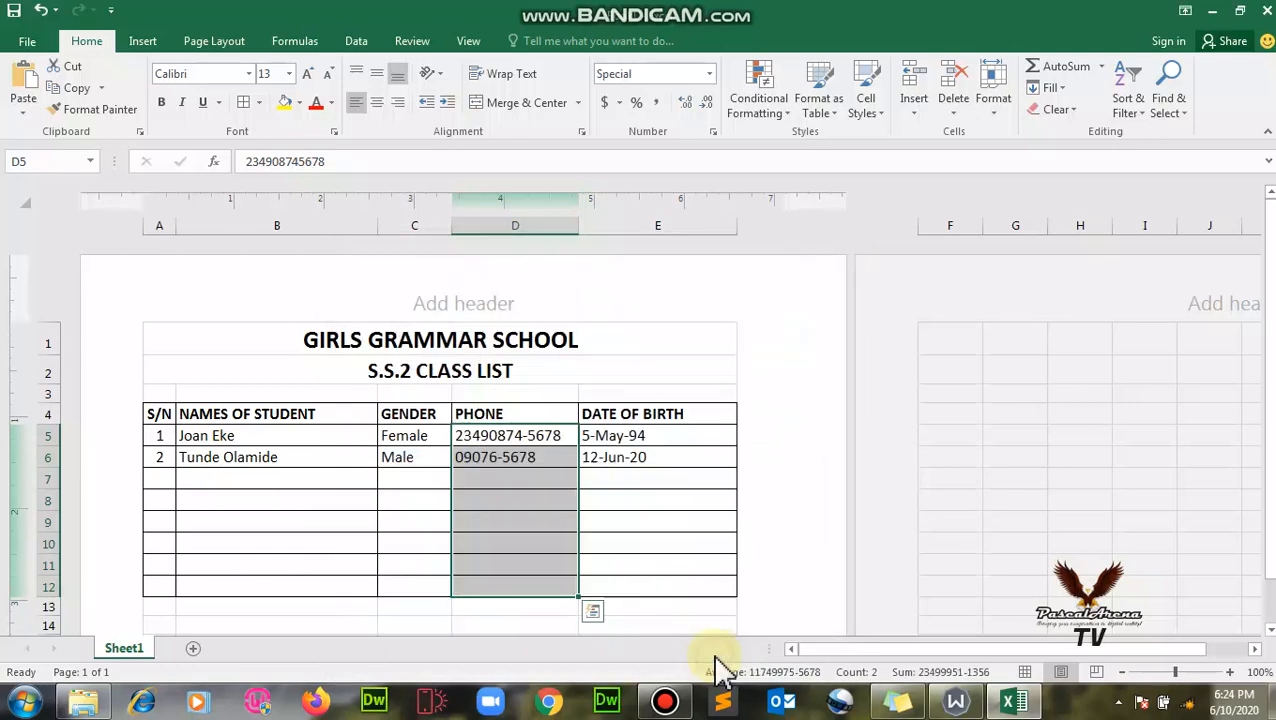
{"action": "left_click", "coordinate": [600, 462]}
{"action": "left_click", "coordinate": [527, 457]}
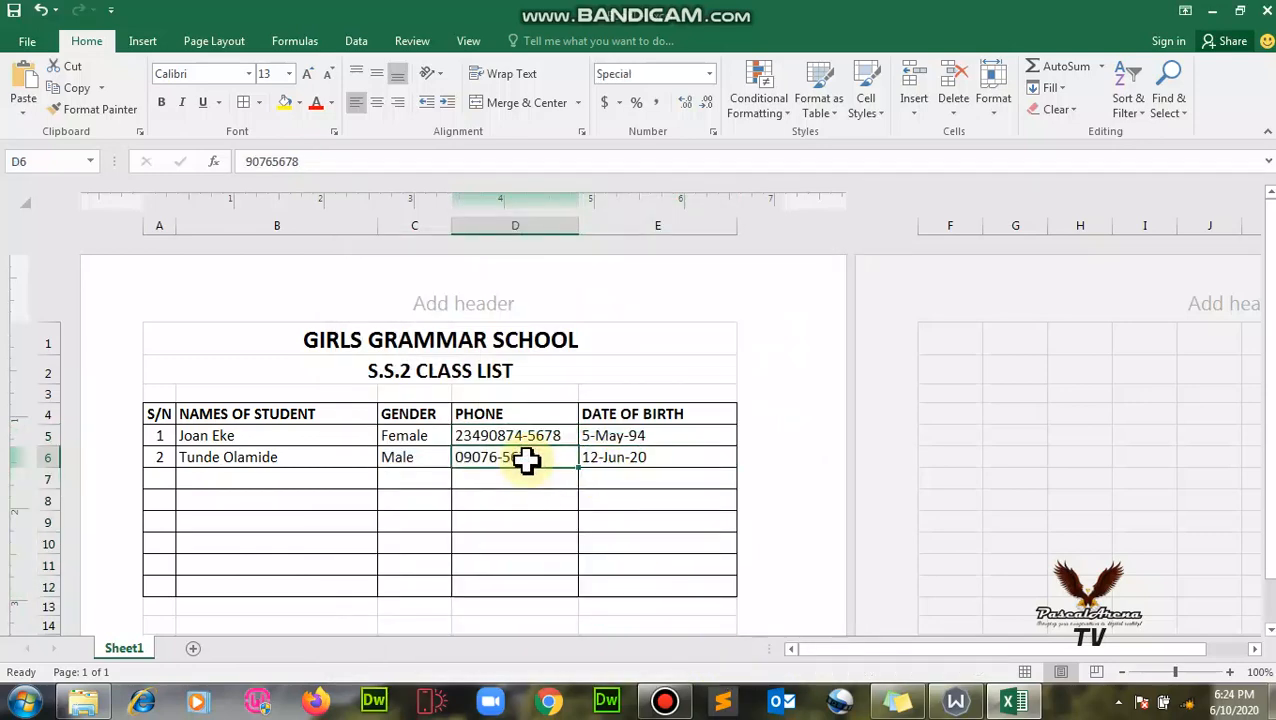
{"action": "key", "text": "Delete"}
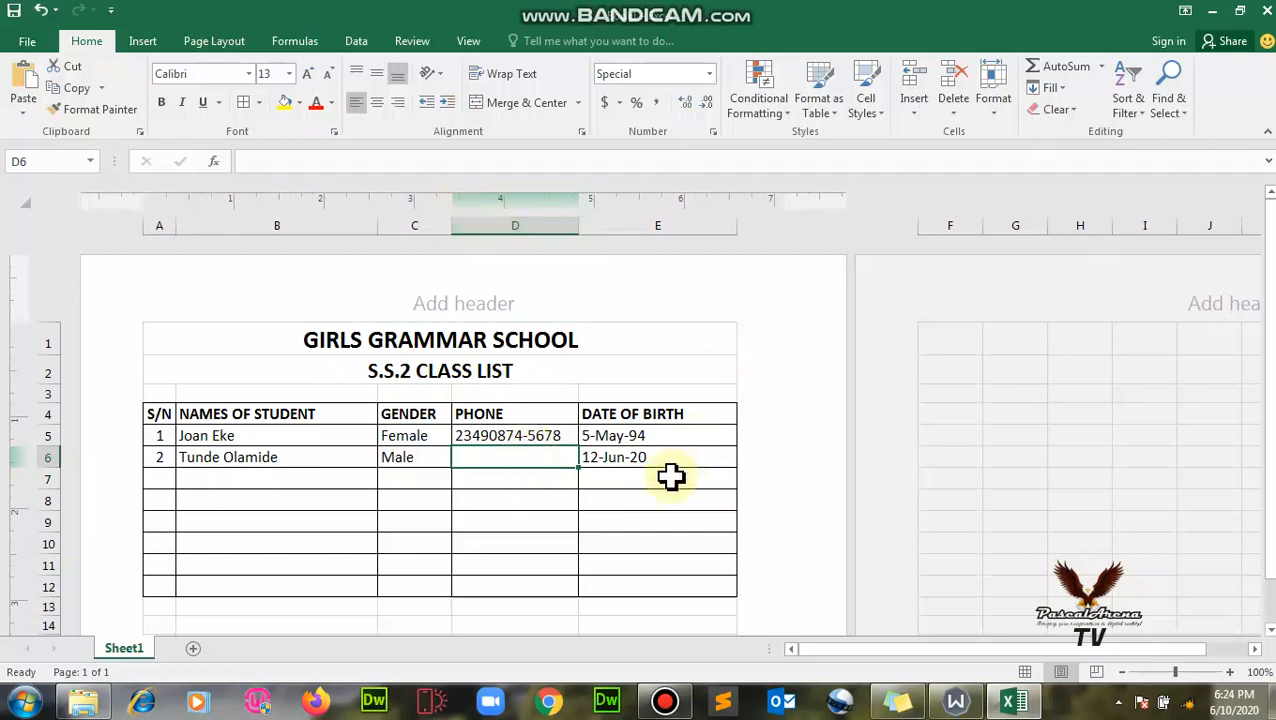
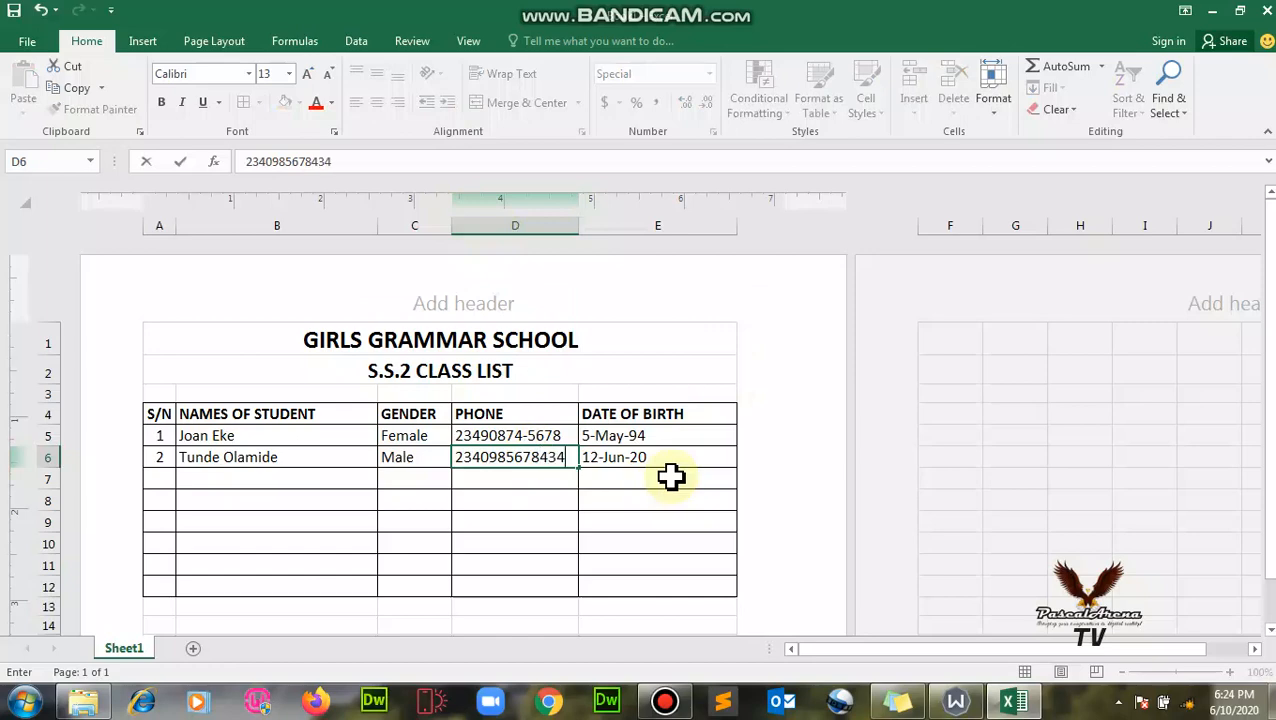
{"action": "left_click", "coordinate": [648, 500]}
{"action": "left_click", "coordinate": [548, 462]}
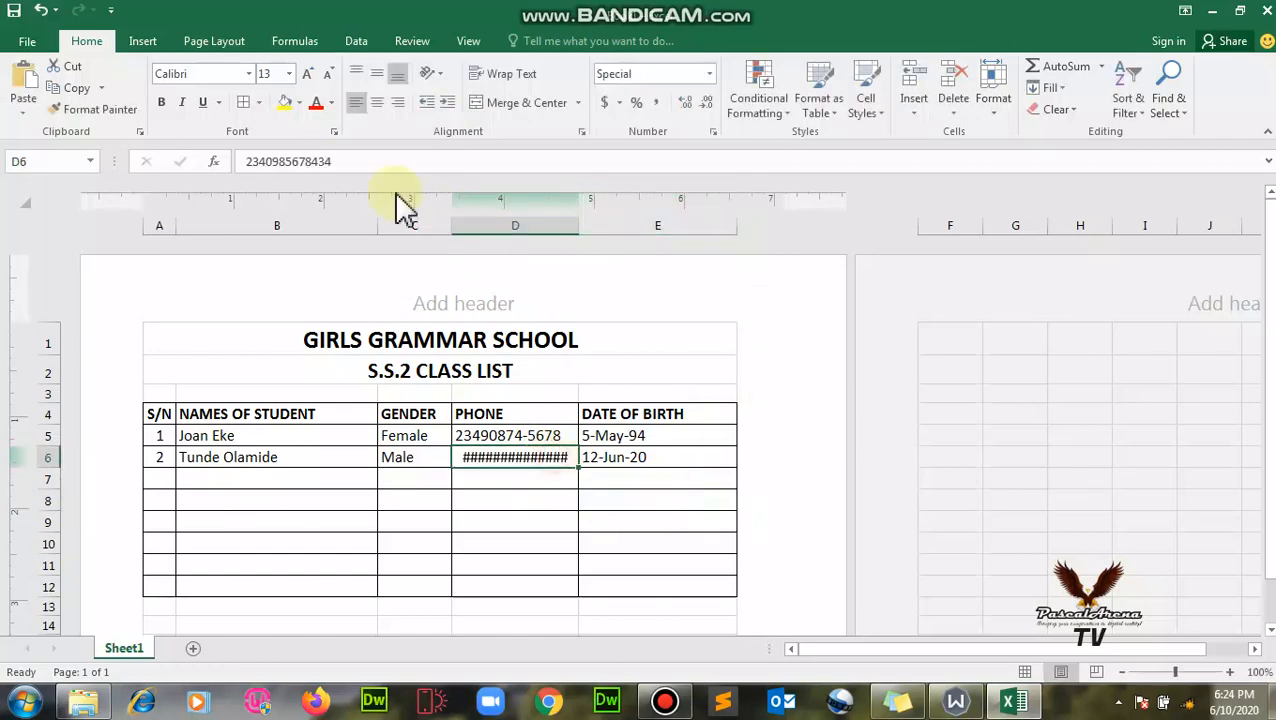
{"action": "left_click", "coordinate": [384, 162]}
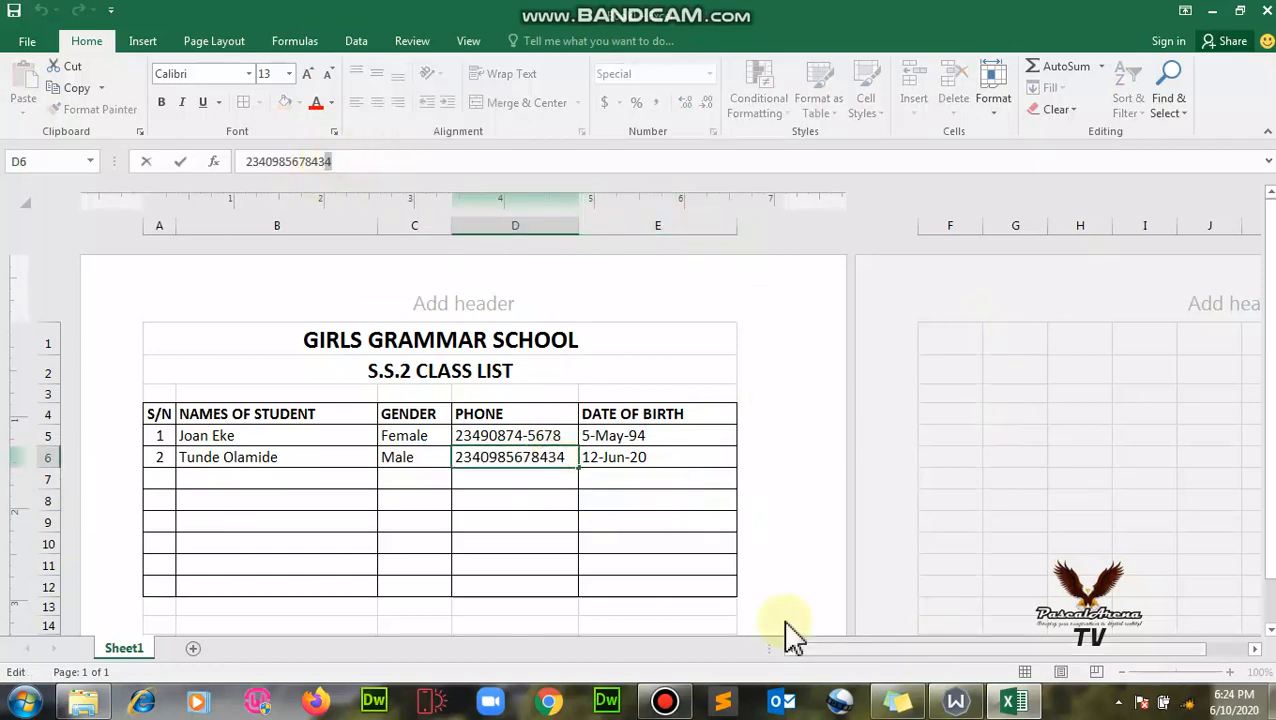
{"action": "left_click", "coordinate": [622, 521]}
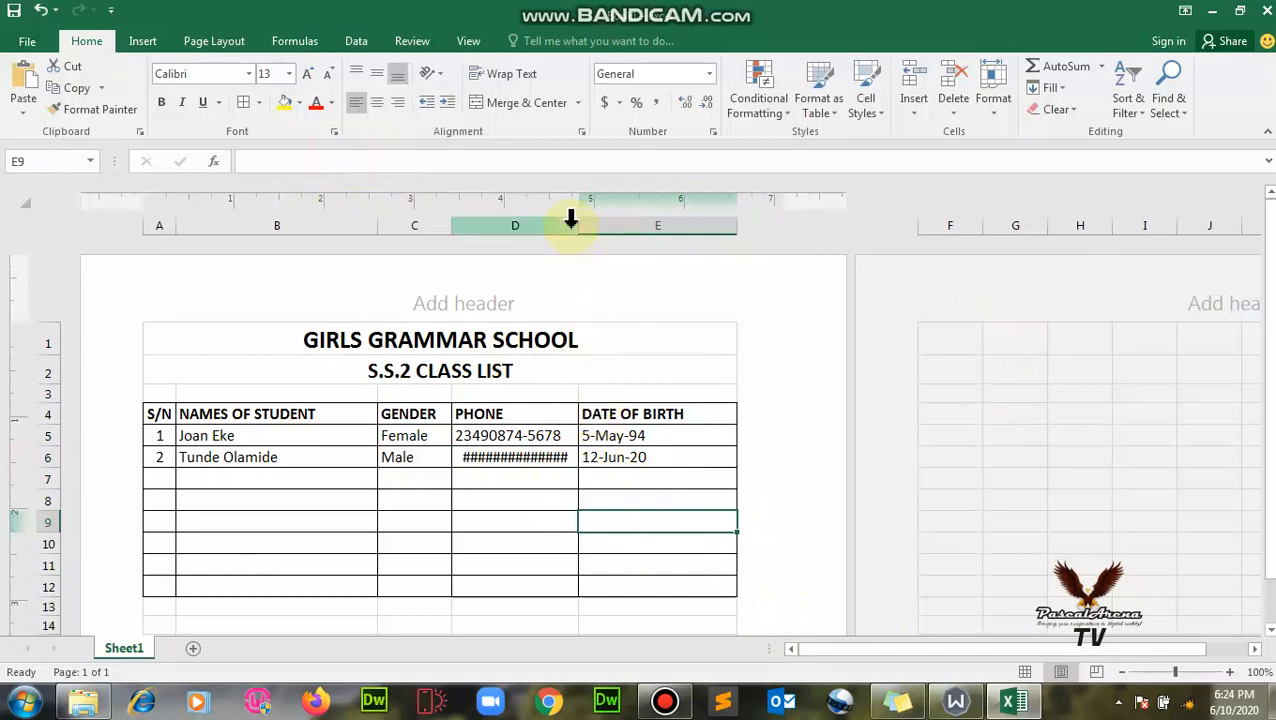
- Widen PHONE column D to 1.77 inches and set DATE OF BIRTH column E to 1.65 inches
{"action": "left_click_drag", "start_coordinate": [573, 224], "coordinate": [605, 225]}
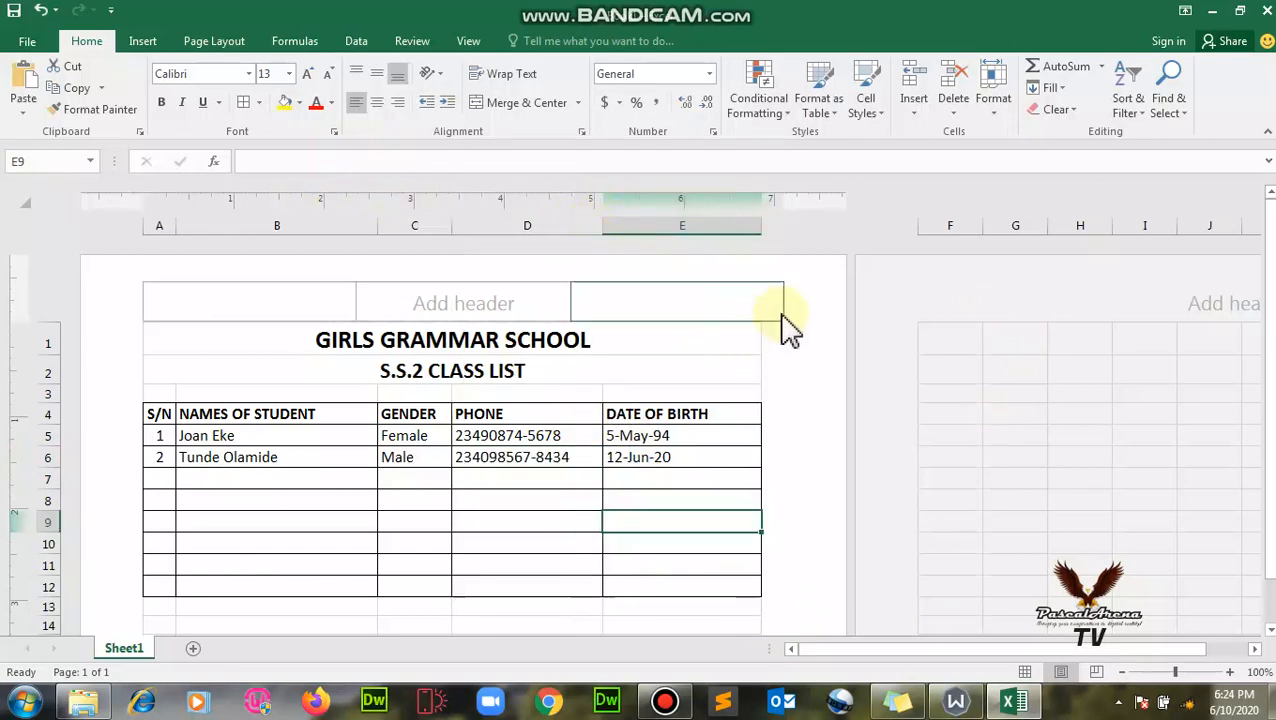
{"action": "left_click_drag", "start_coordinate": [758, 226], "coordinate": [751, 225]}
{"action": "left_click", "coordinate": [172, 478]}
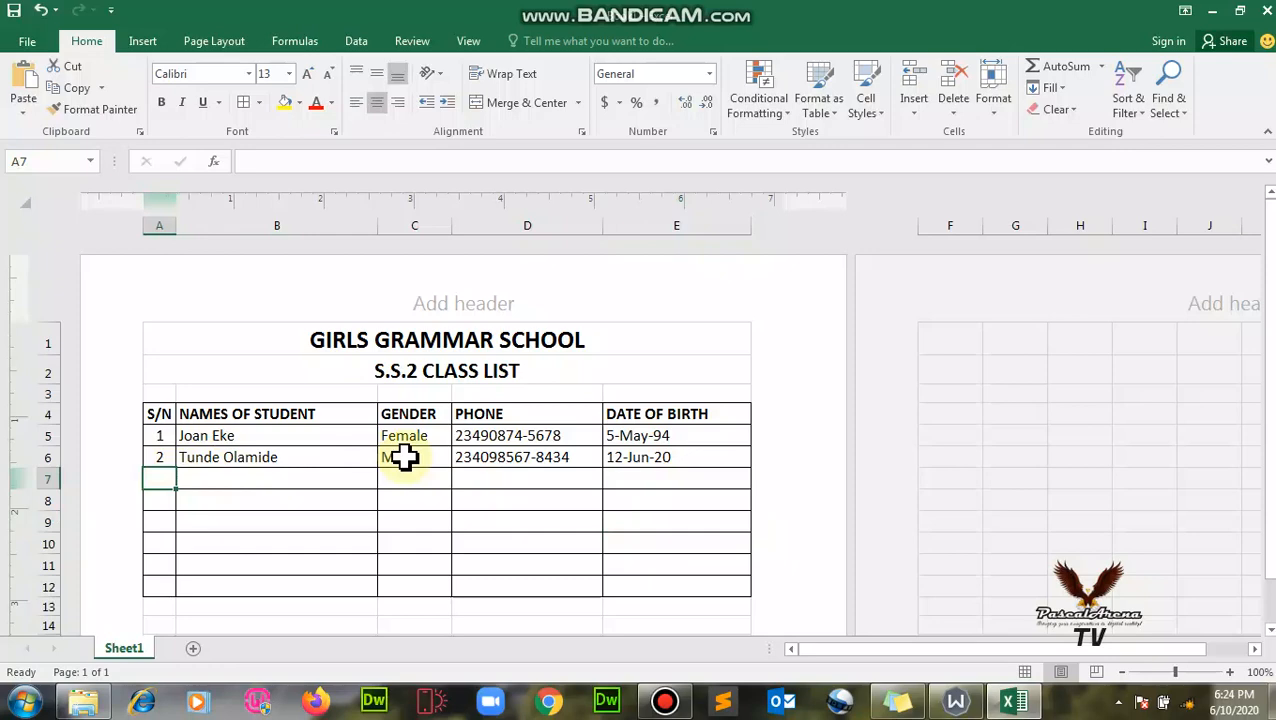
- Check the class list in print preview, then return to the worksheet
{"action": "left_click", "coordinate": [28, 42]}
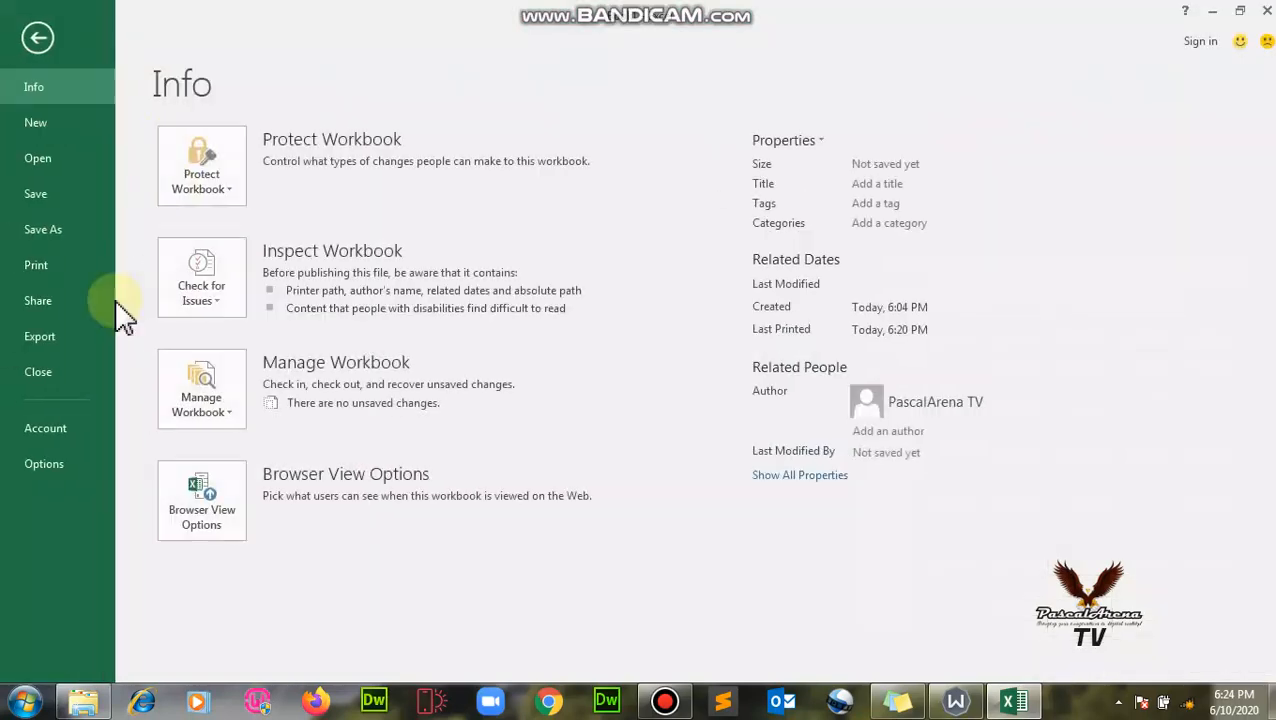
{"action": "left_click", "coordinate": [36, 264]}
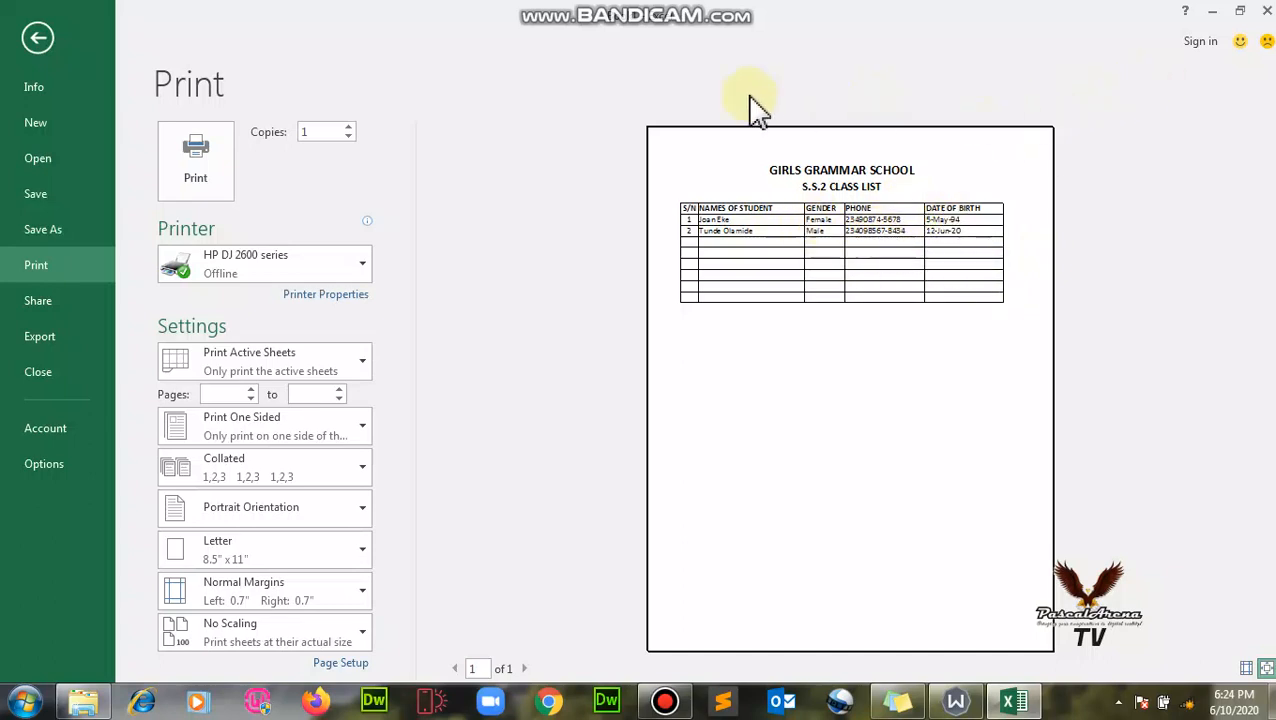
{"action": "left_click", "coordinate": [37, 39]}
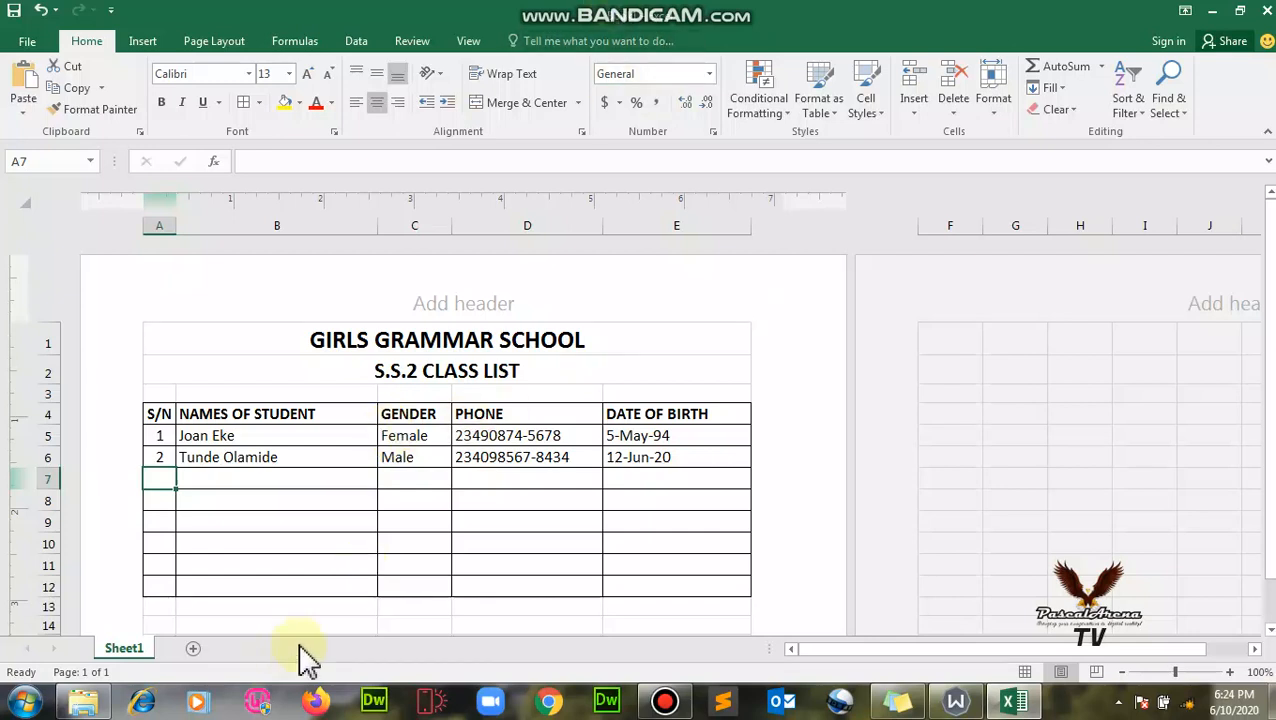
- Format E5:E12 with the long Date format *Wednesday, March 14, 2012
{"action": "left_click", "coordinate": [660, 455]}
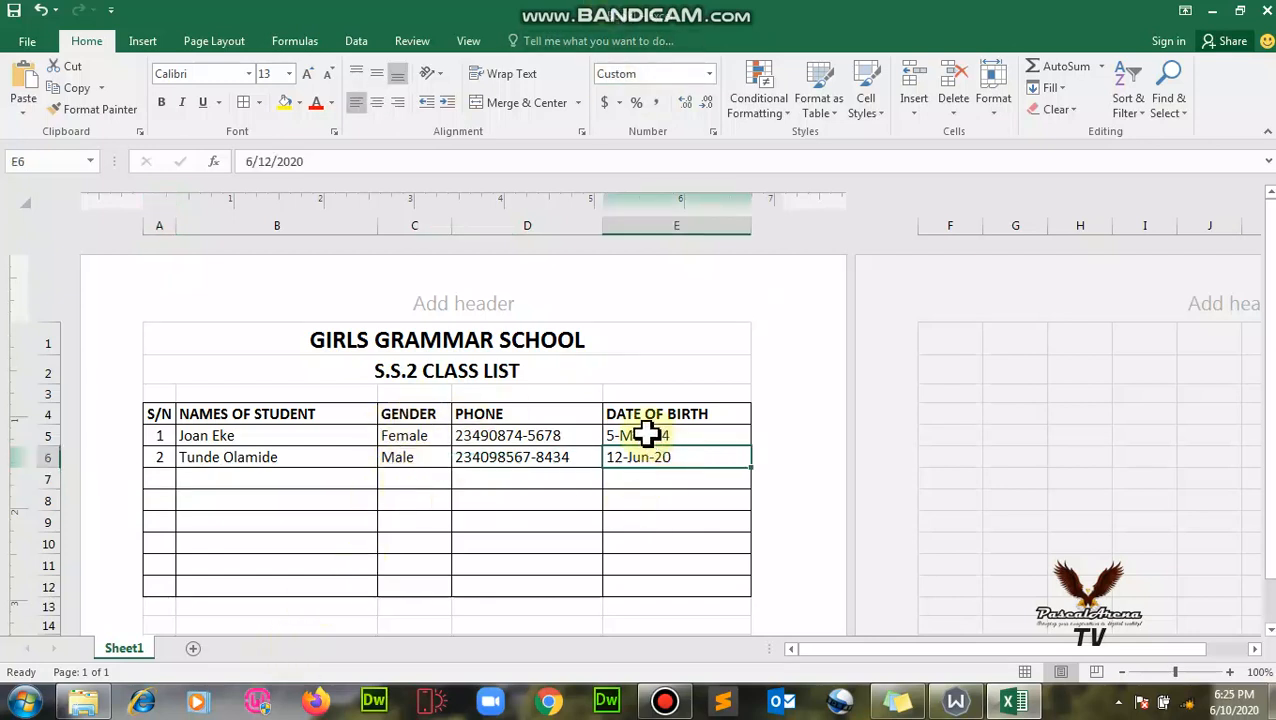
{"action": "left_click_drag", "start_coordinate": [646, 433], "coordinate": [699, 588]}
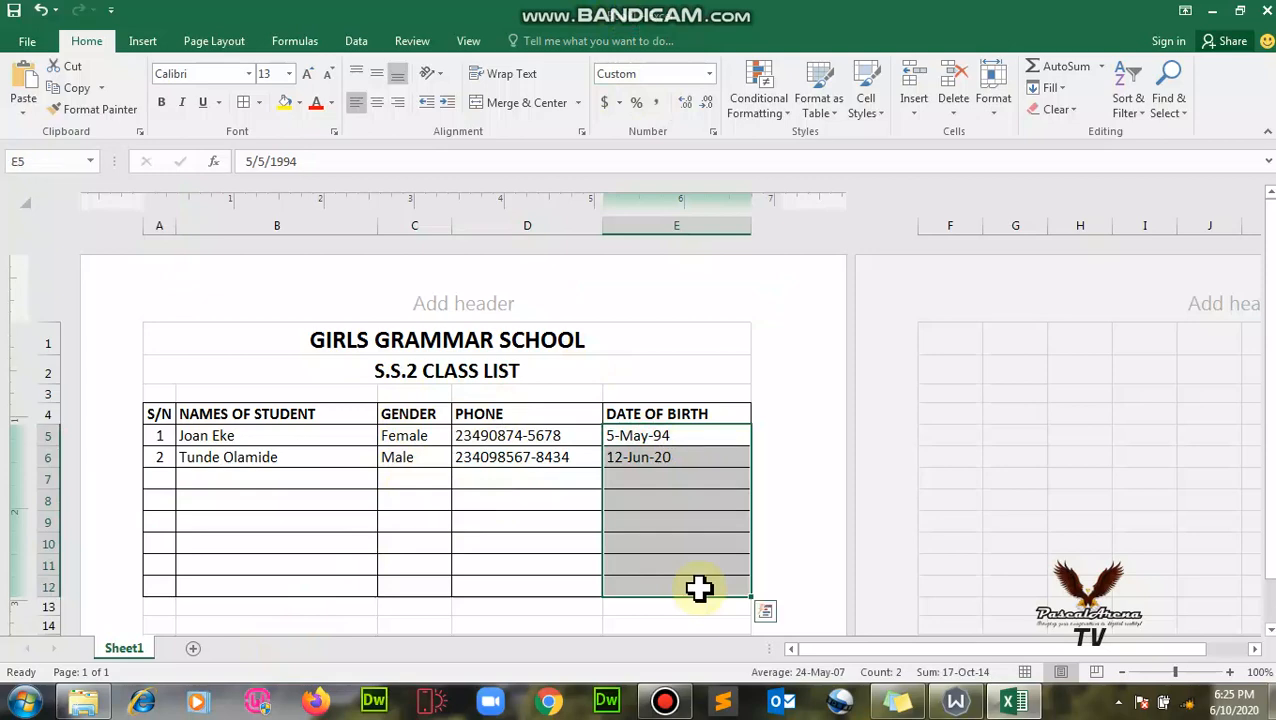
{"action": "right_click", "coordinate": [708, 473]}
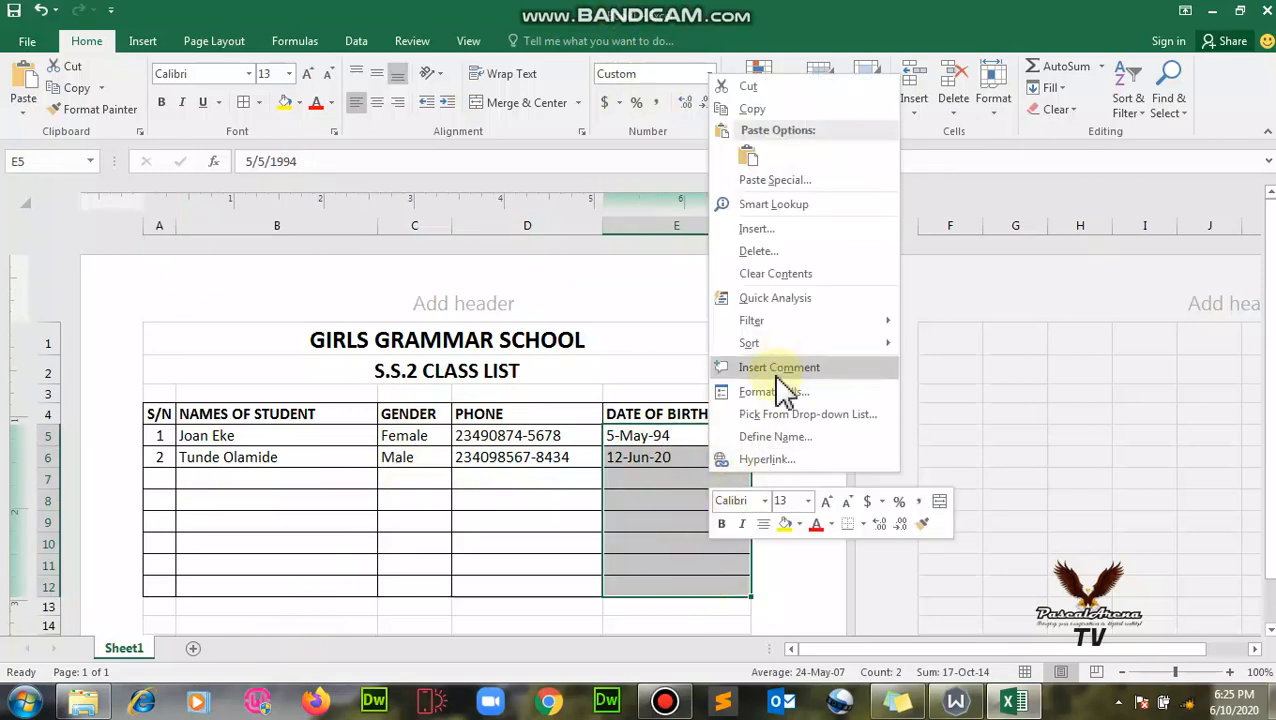
{"action": "left_click", "coordinate": [874, 393]}
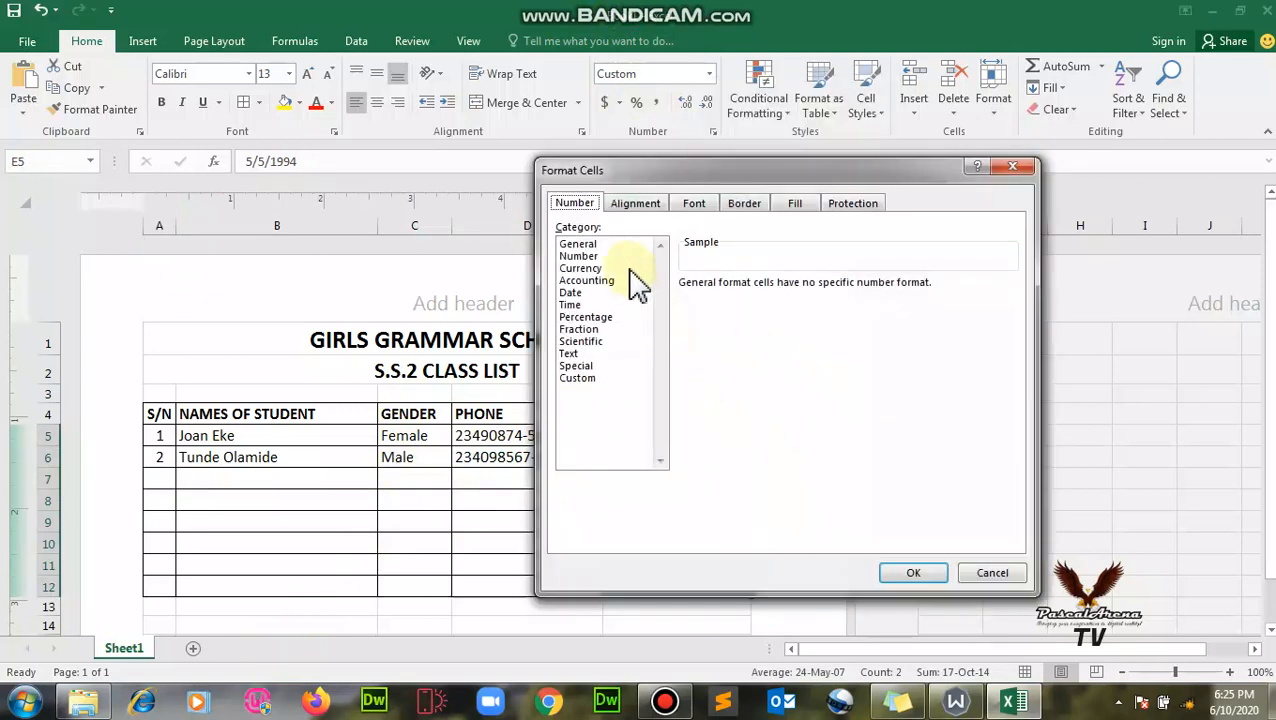
{"action": "left_click", "coordinate": [575, 292]}
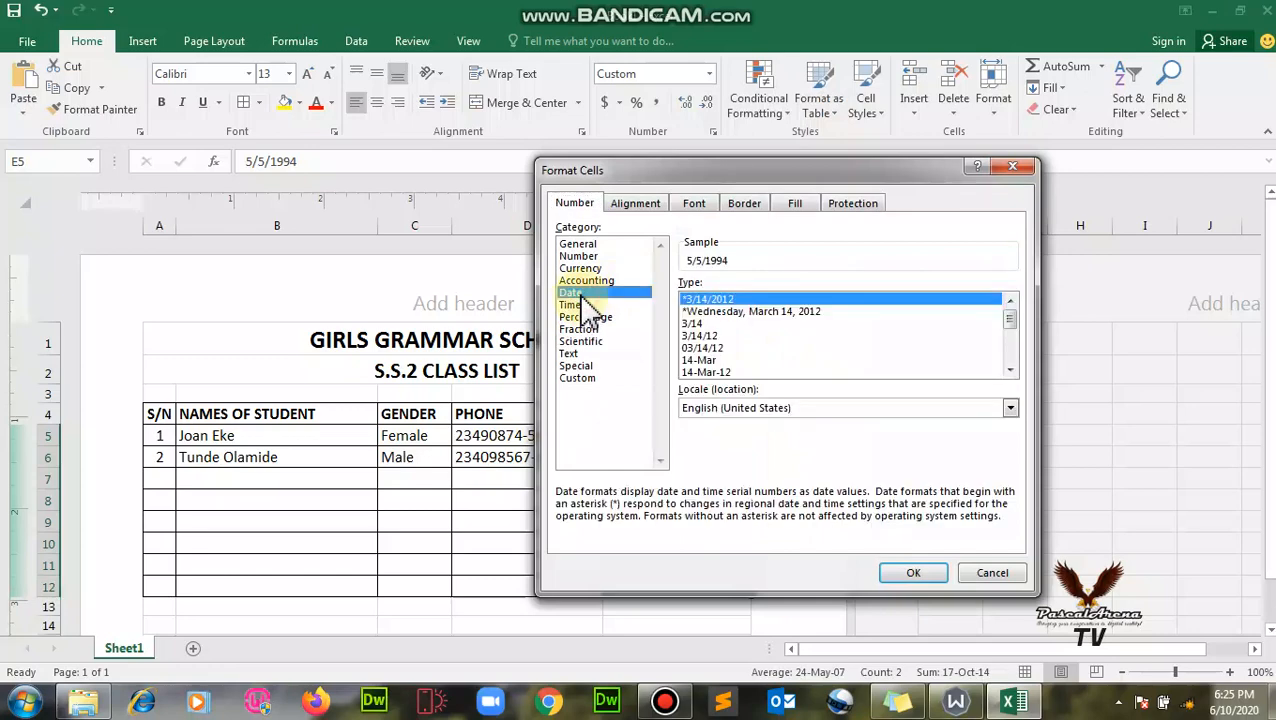
{"action": "left_click", "coordinate": [735, 312]}
{"action": "left_click", "coordinate": [910, 578]}
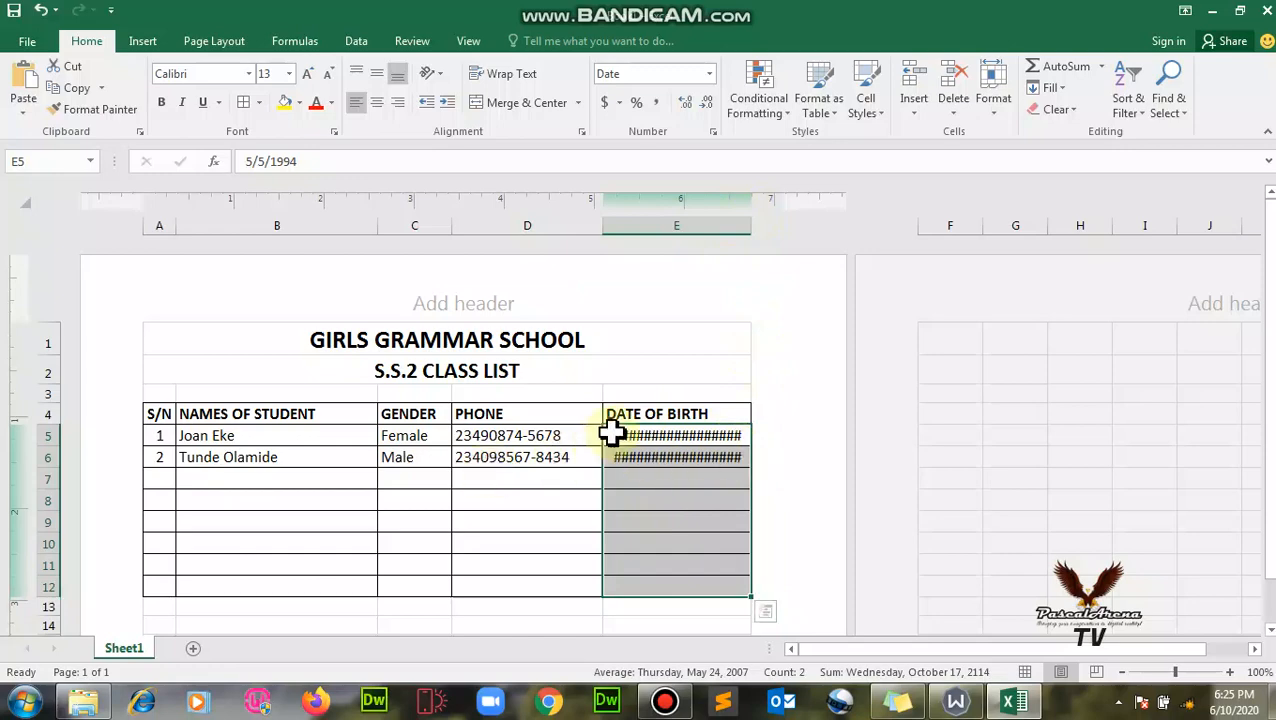
{"action": "left_click", "coordinate": [572, 412]}
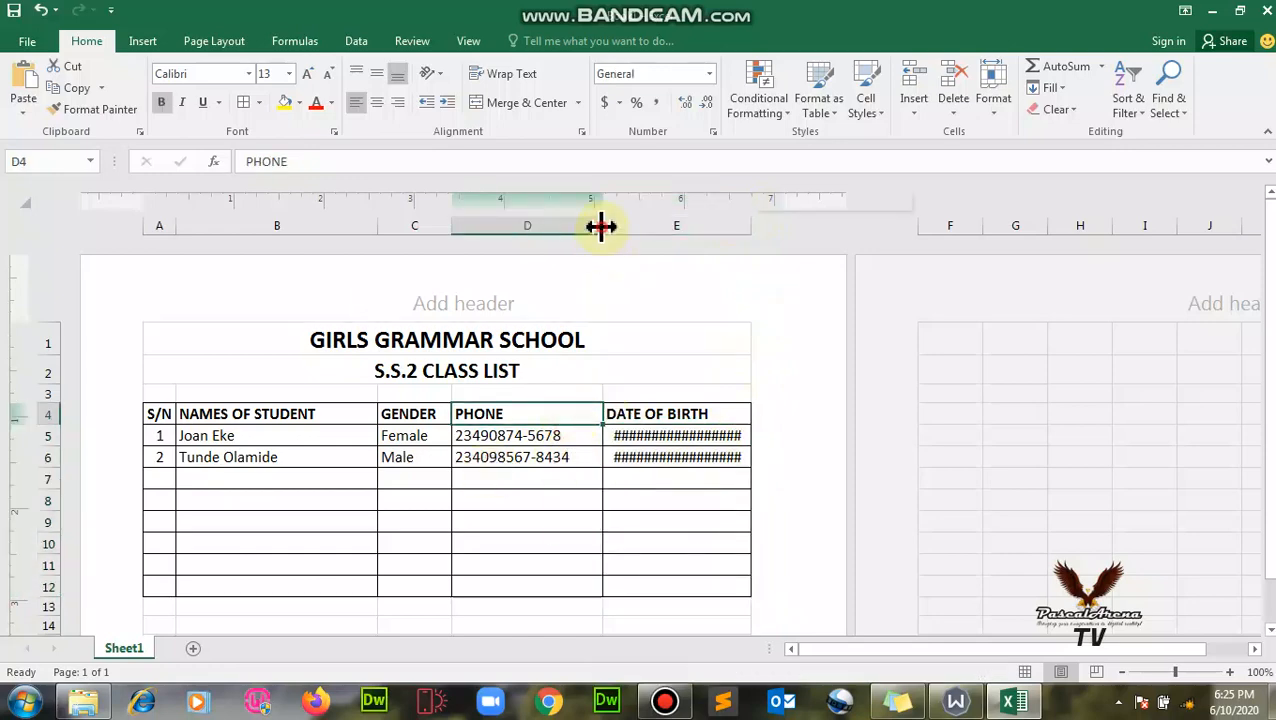
- Narrow columns D and B and widen column E so the long dates fit
{"action": "left_click_drag", "start_coordinate": [600, 226], "coordinate": [576, 229]}
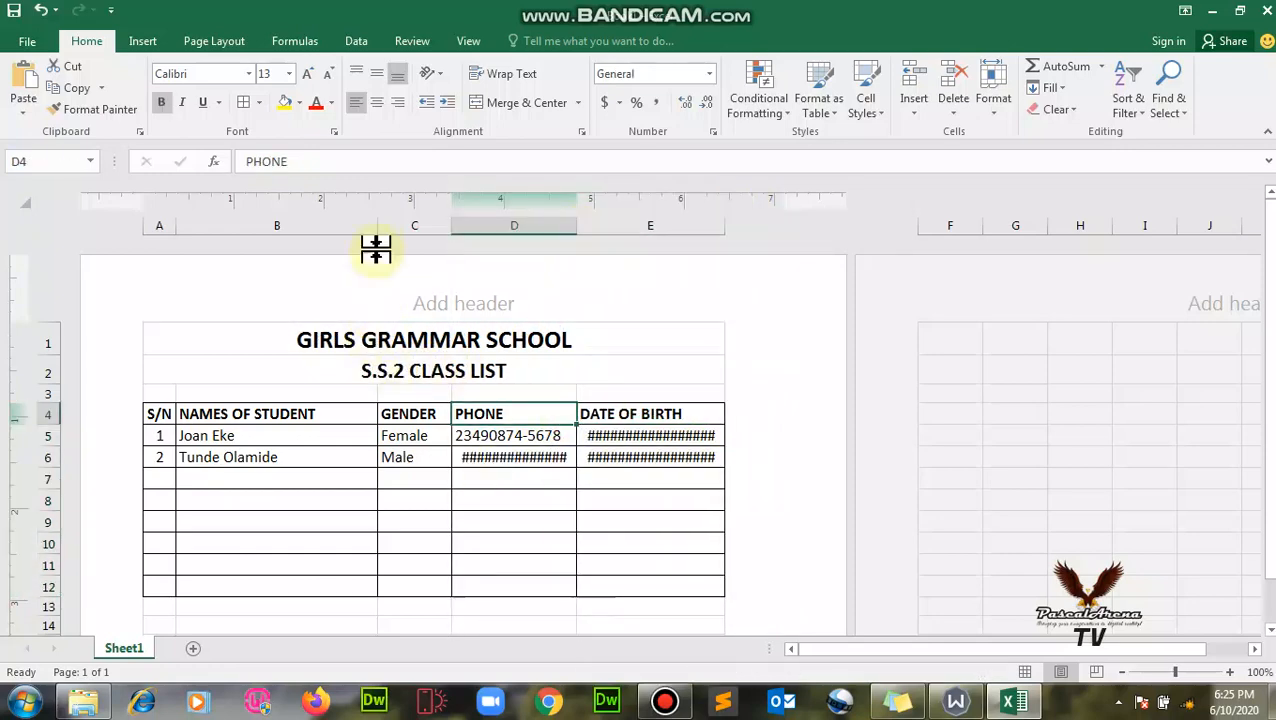
{"action": "left_click_drag", "start_coordinate": [373, 225], "coordinate": [327, 229]}
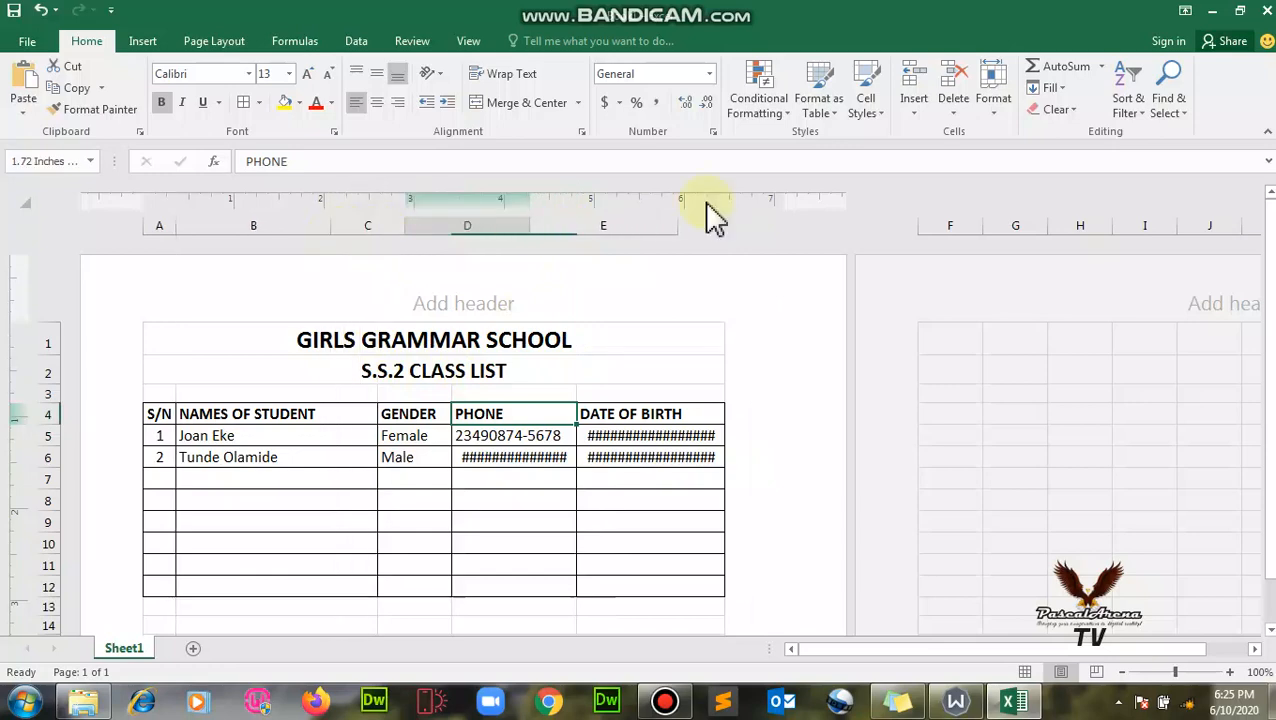
{"action": "left_click_drag", "start_coordinate": [675, 222], "coordinate": [733, 218]}
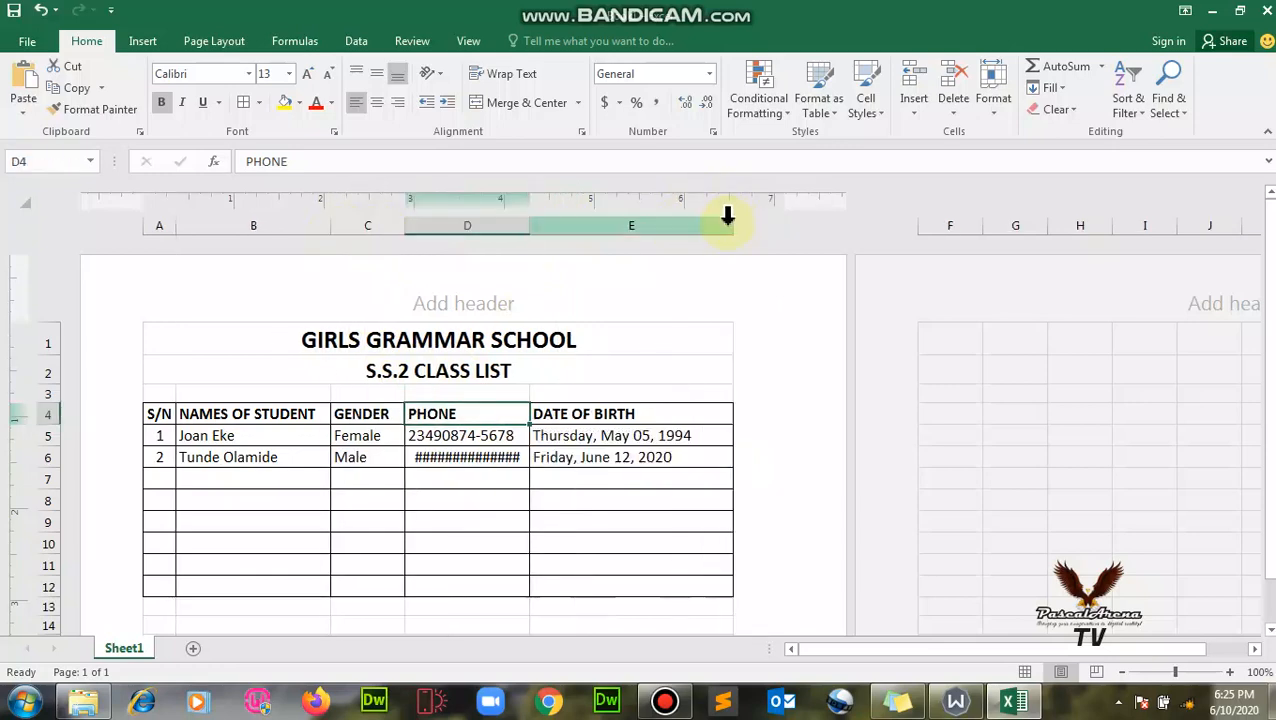
{"action": "left_click", "coordinate": [617, 457]}
{"action": "left_click", "coordinate": [621, 480]}
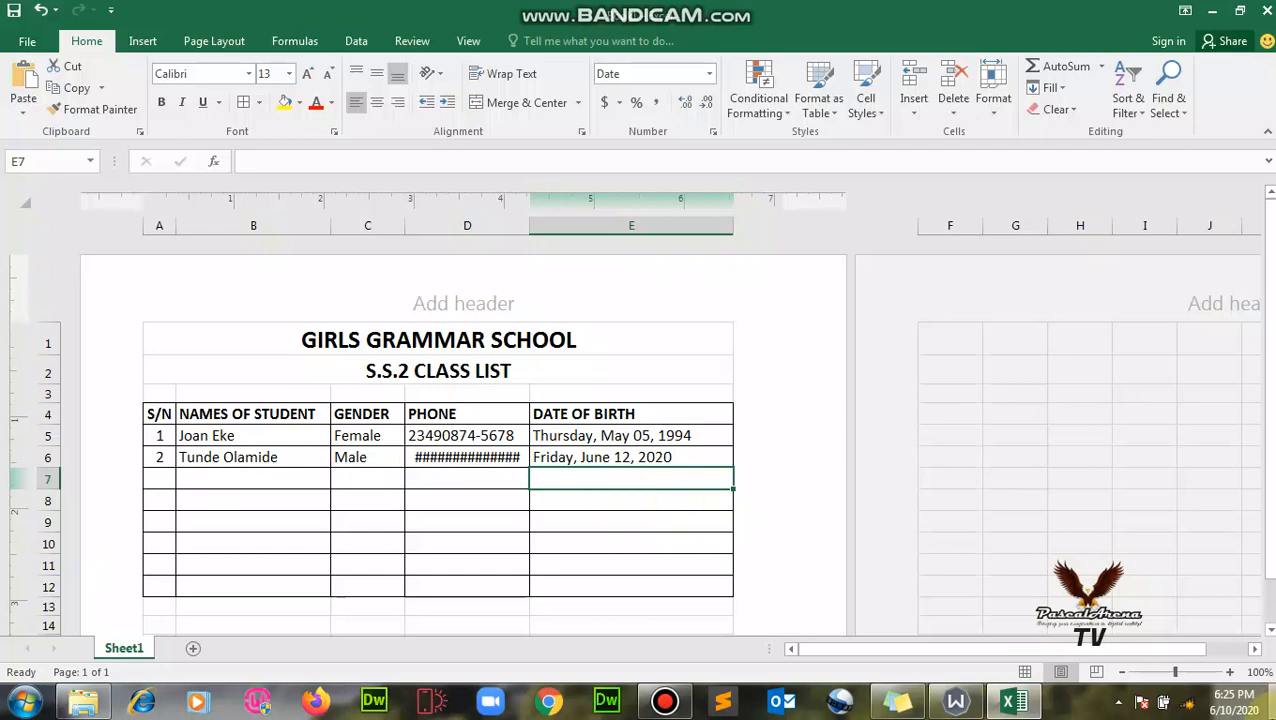
{"action": "mouse_move", "coordinate": [1265, 712]}
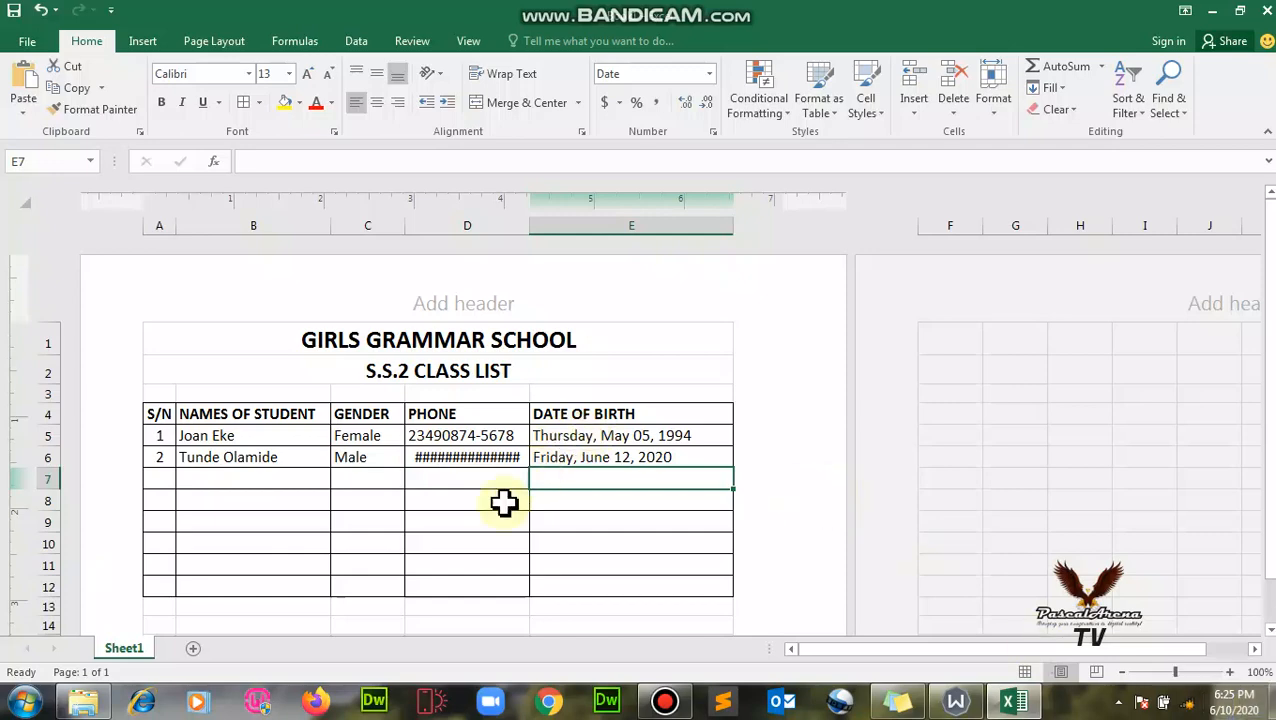
{"action": "left_click", "coordinate": [160, 480]}
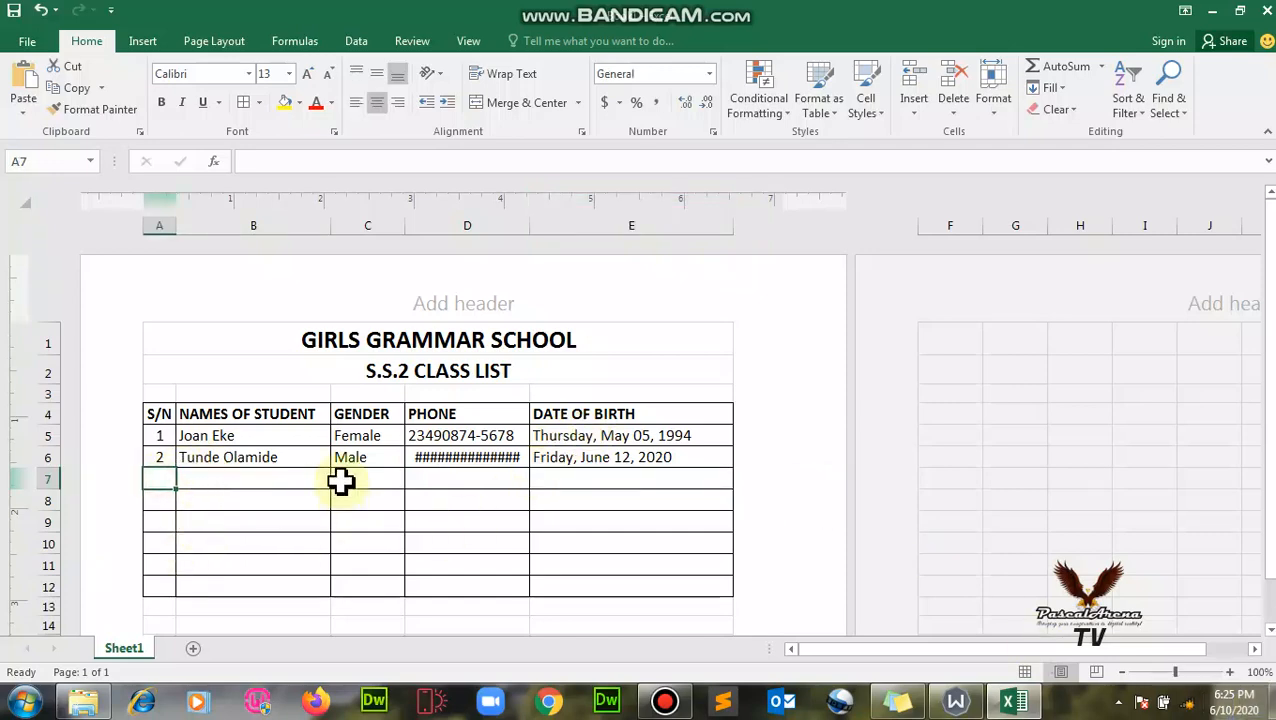
{"action": "left_click", "coordinate": [462, 458]}
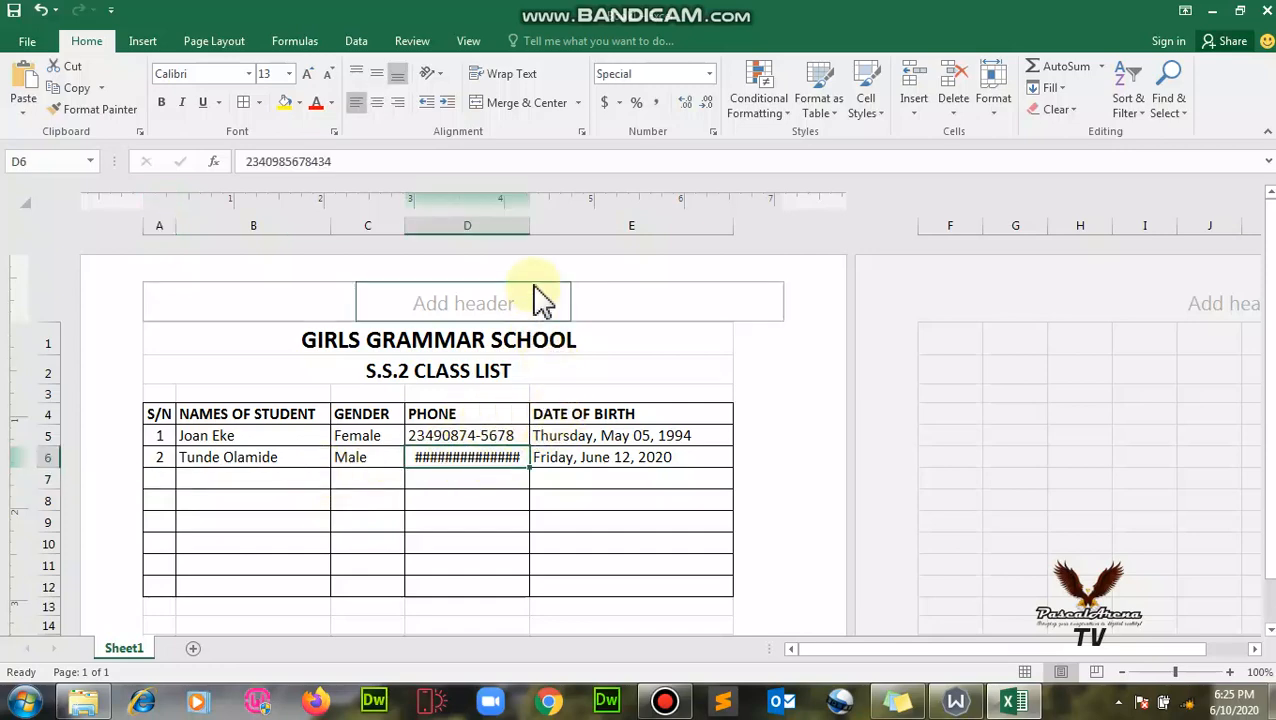
{"action": "left_click_drag", "start_coordinate": [527, 226], "coordinate": [538, 226]}
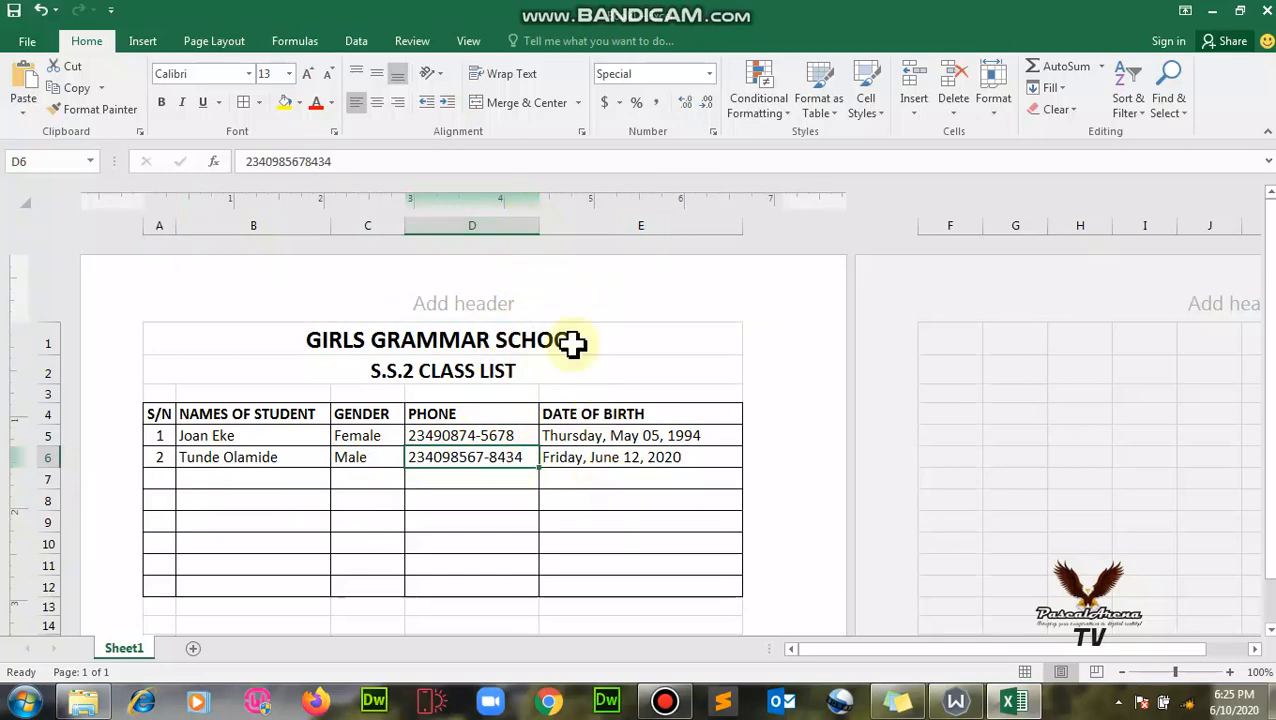
{"action": "left_click", "coordinate": [505, 497]}
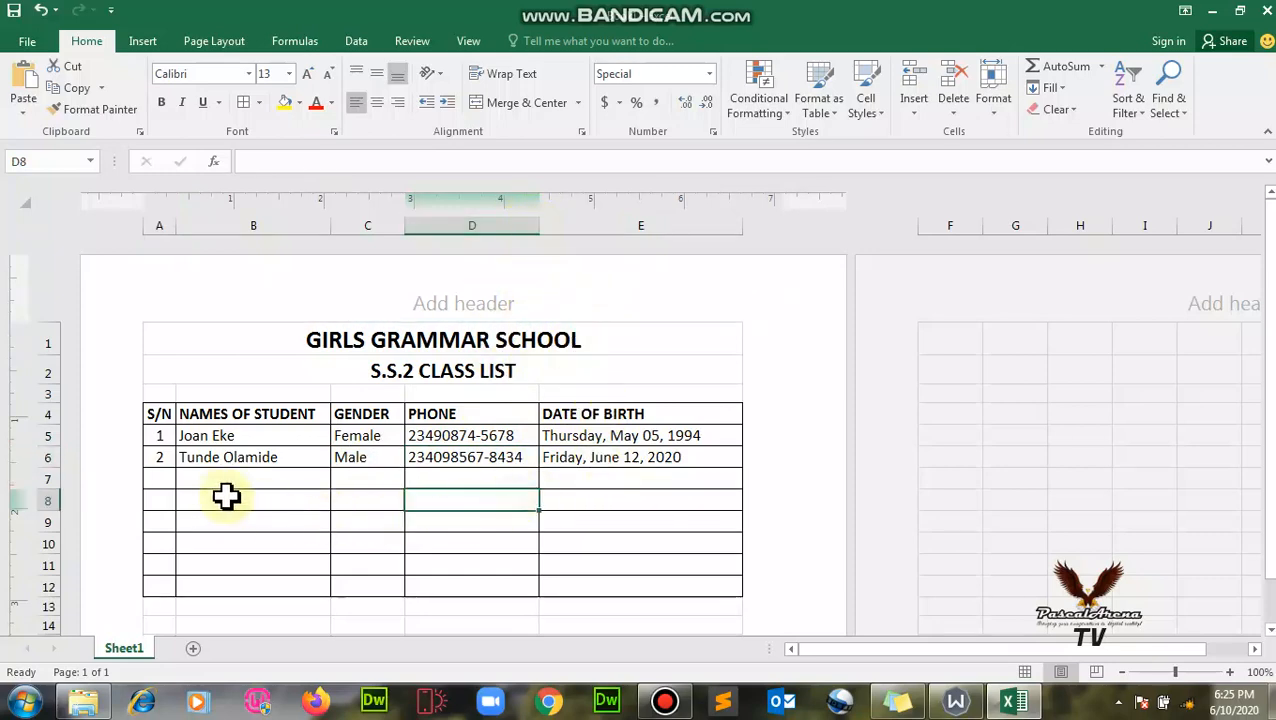
- Enter the third student in row 7: S/N 3, the student's name, and gender Male
{"action": "left_click", "coordinate": [166, 483]}
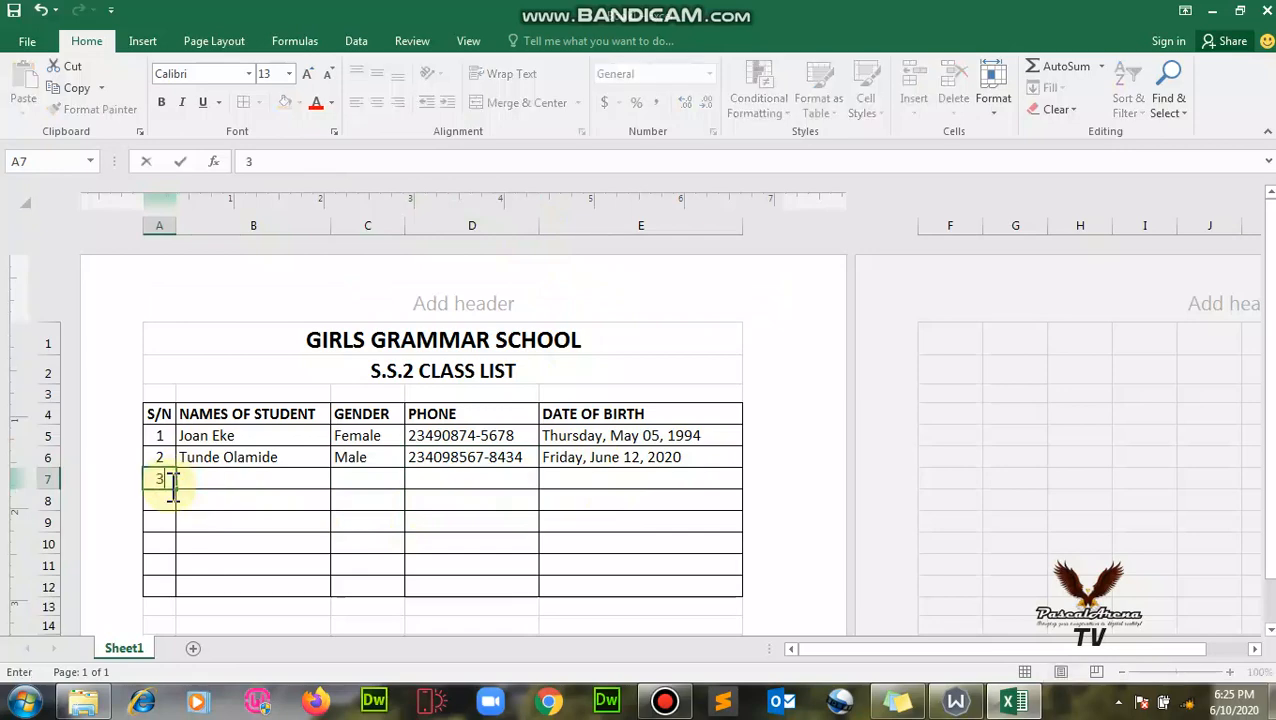
{"action": "key", "text": "Tab"}
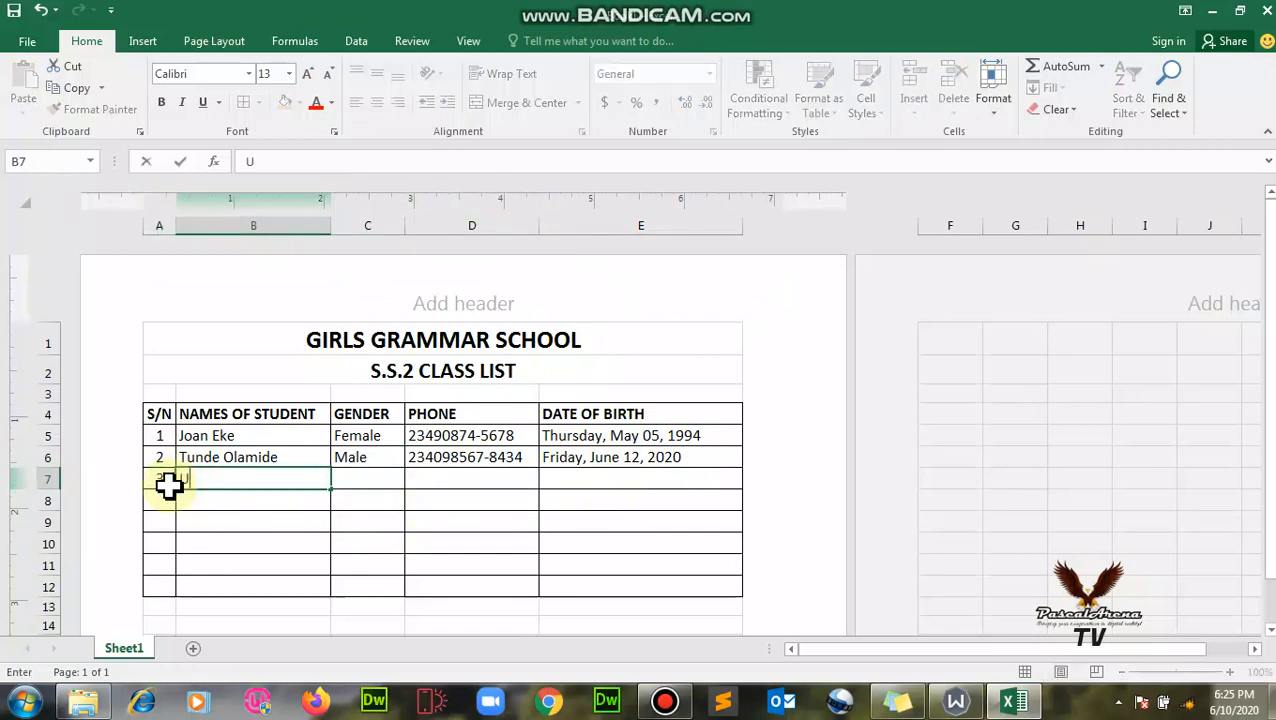
{"action": "key", "text": "Tab"}
{"action": "left_click", "coordinate": [207, 475]}
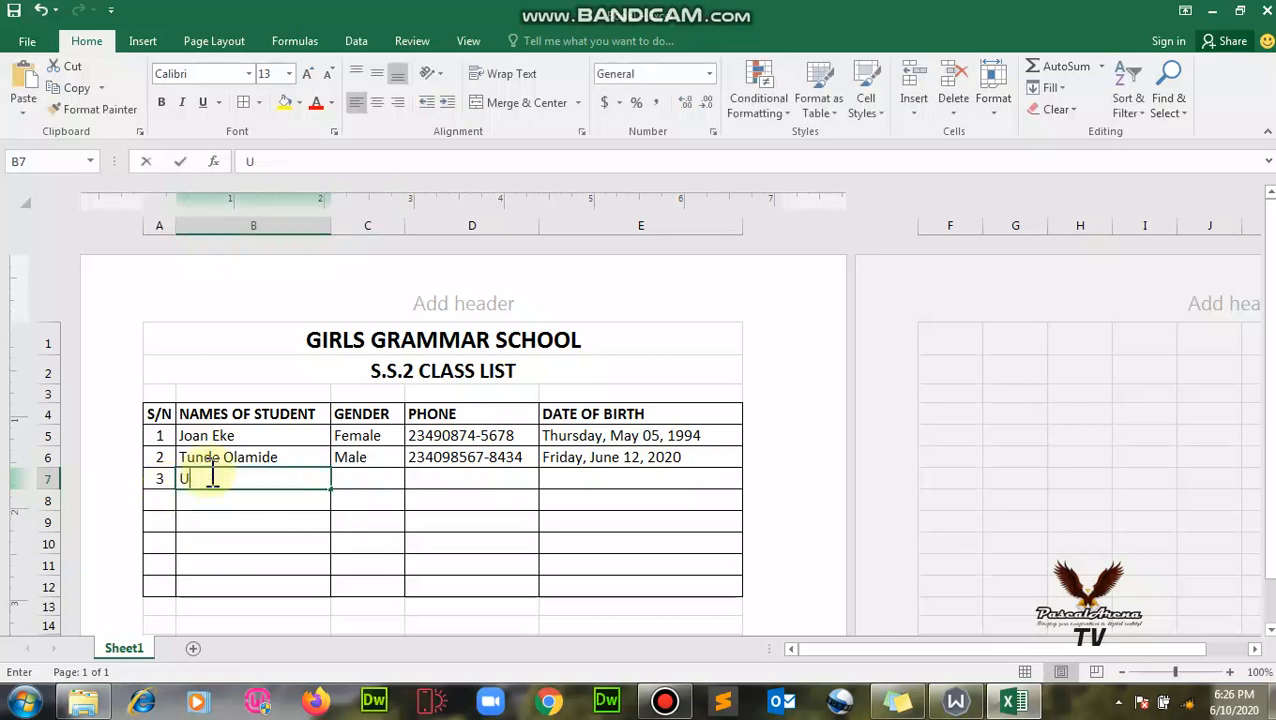
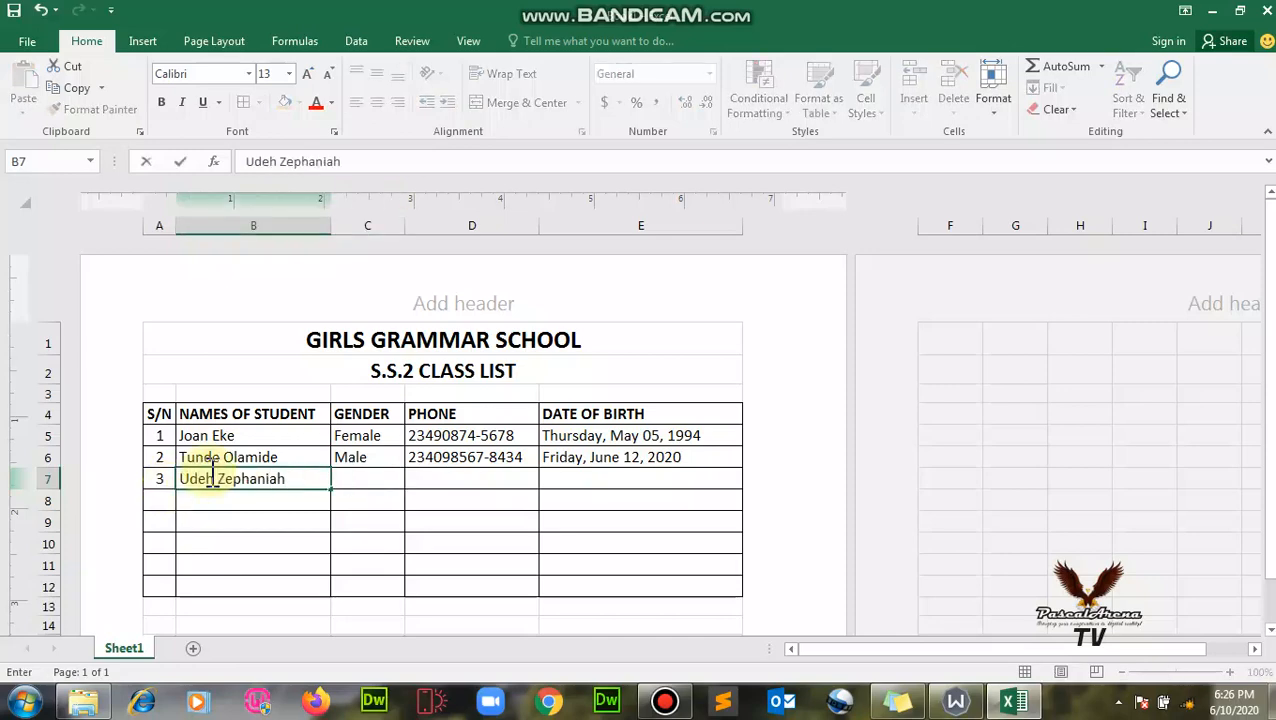
{"action": "key", "text": "Tab"}
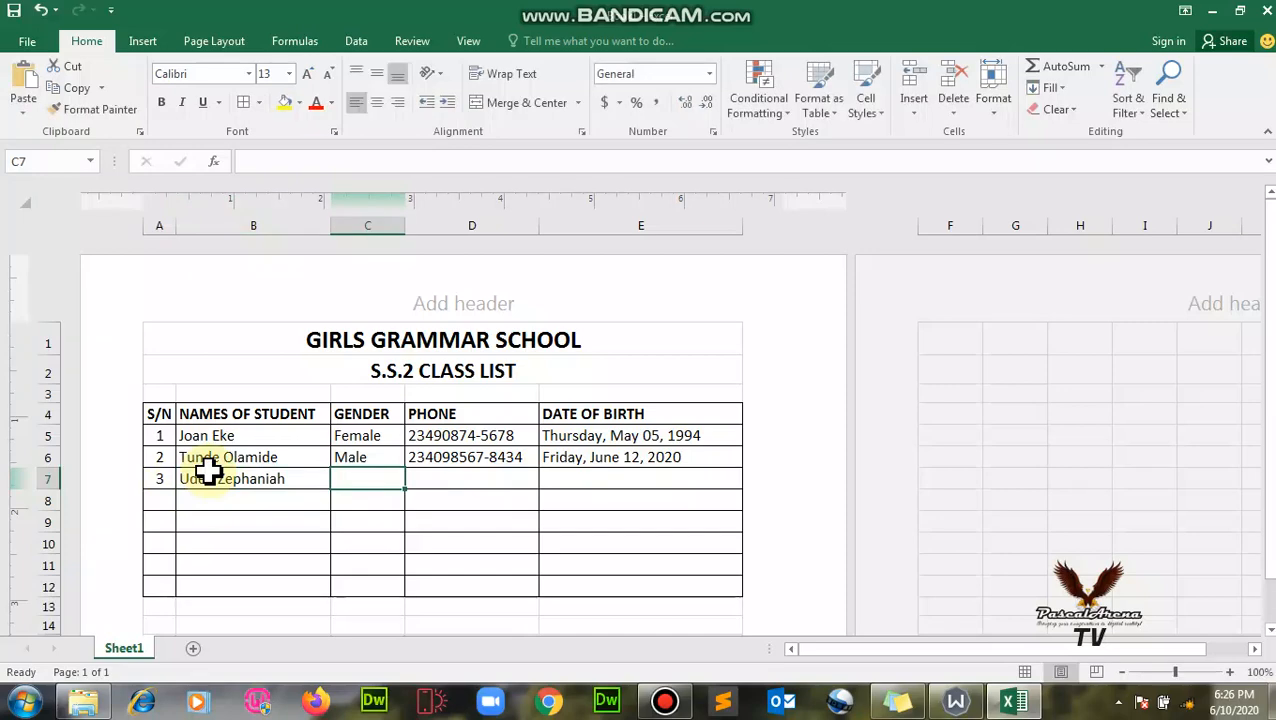
{"action": "type", "text": "Male"}
{"action": "key", "text": "Tab"}
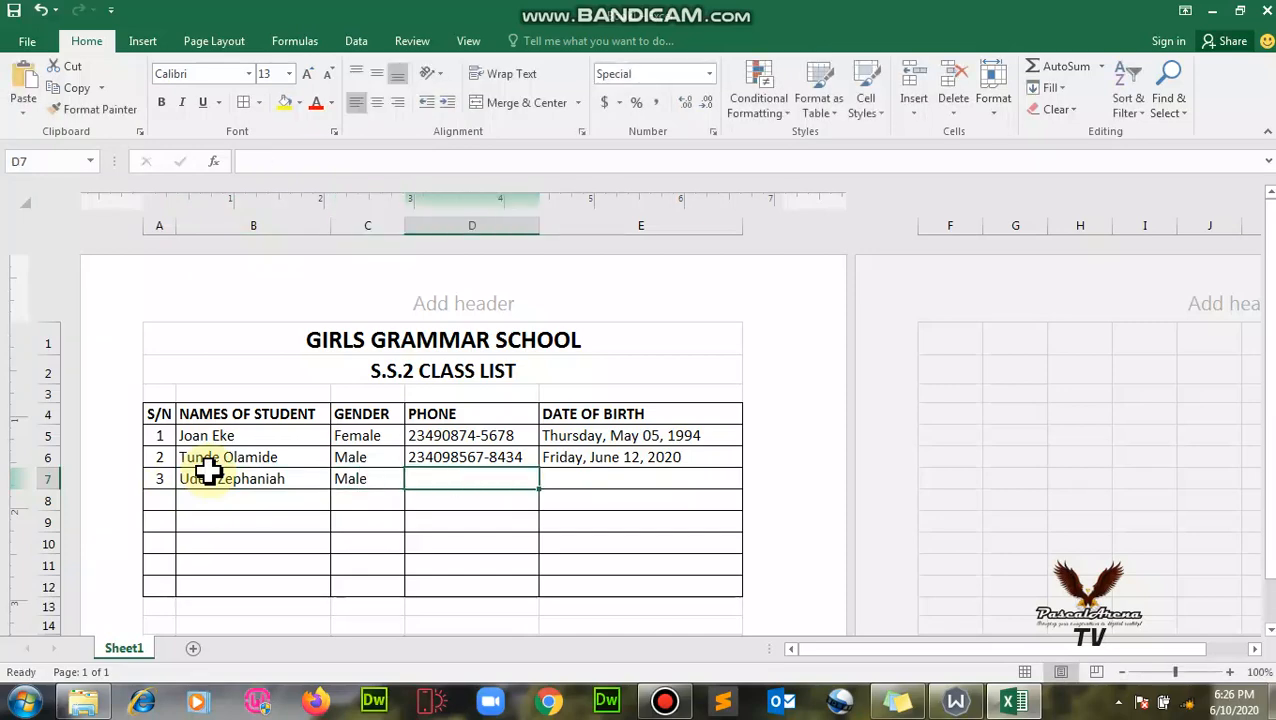
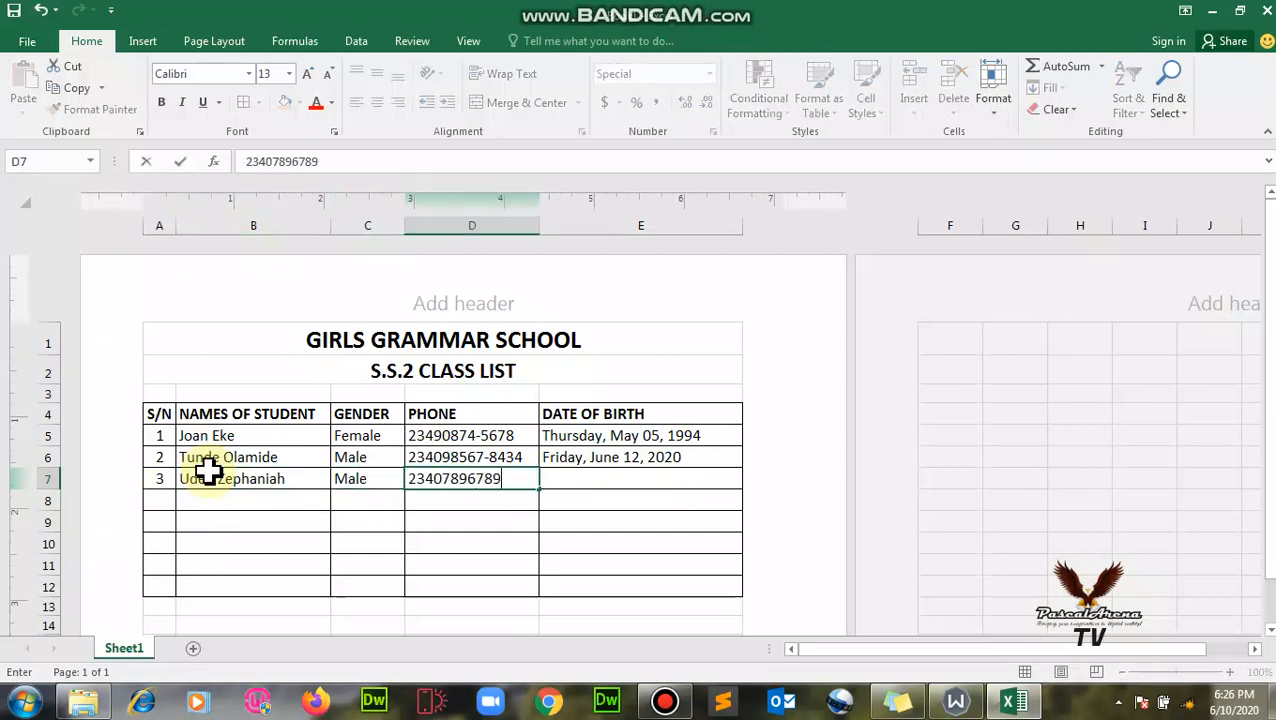
- Enter the third student's phone and birth date, displayed as Thursday, April 09, 2020
{"action": "key", "text": "Tab"}
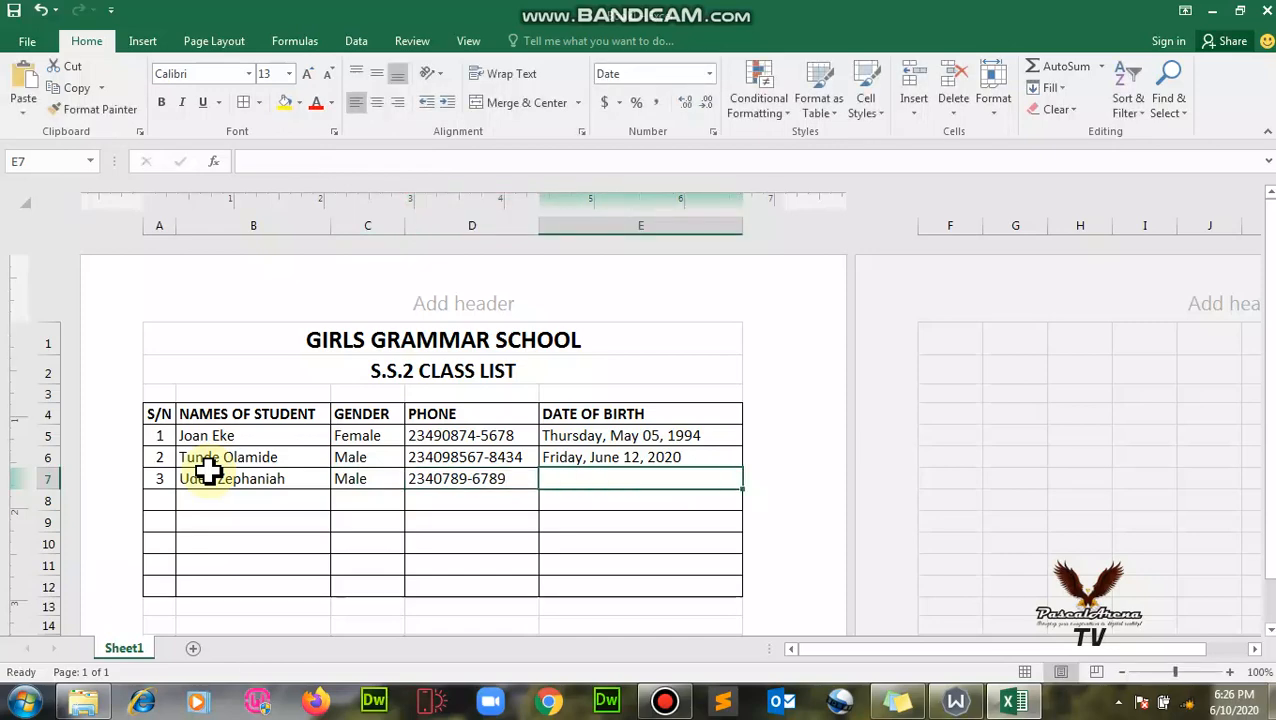
{"action": "type", "text": "9 April, 2020"}
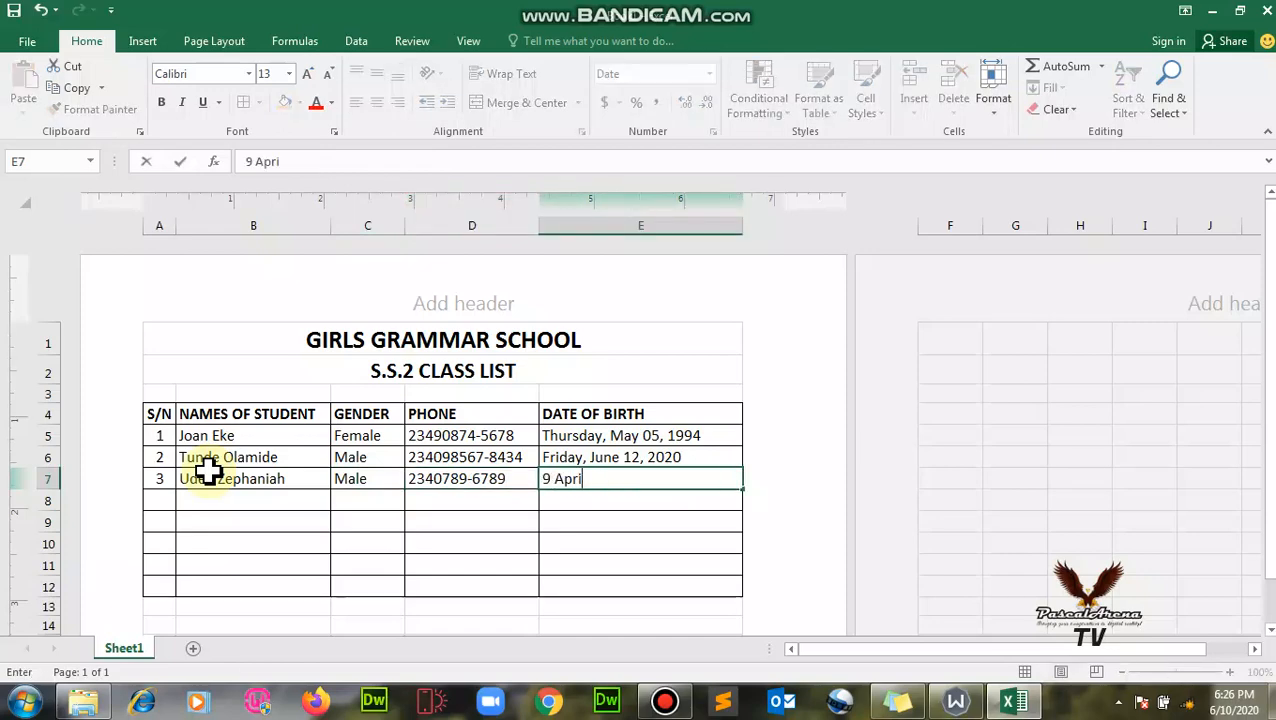
{"action": "left_click", "coordinate": [413, 500]}
{"action": "left_click", "coordinate": [680, 484]}
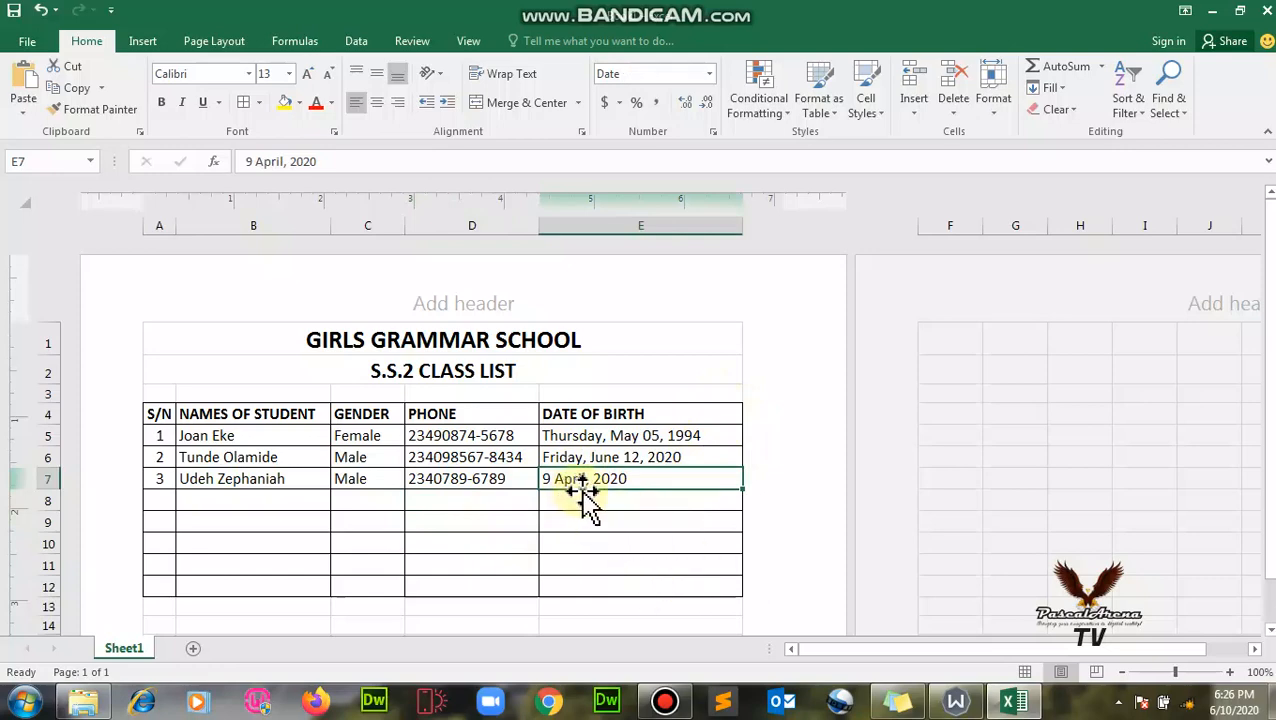
{"action": "type", "text": "April 9,"}
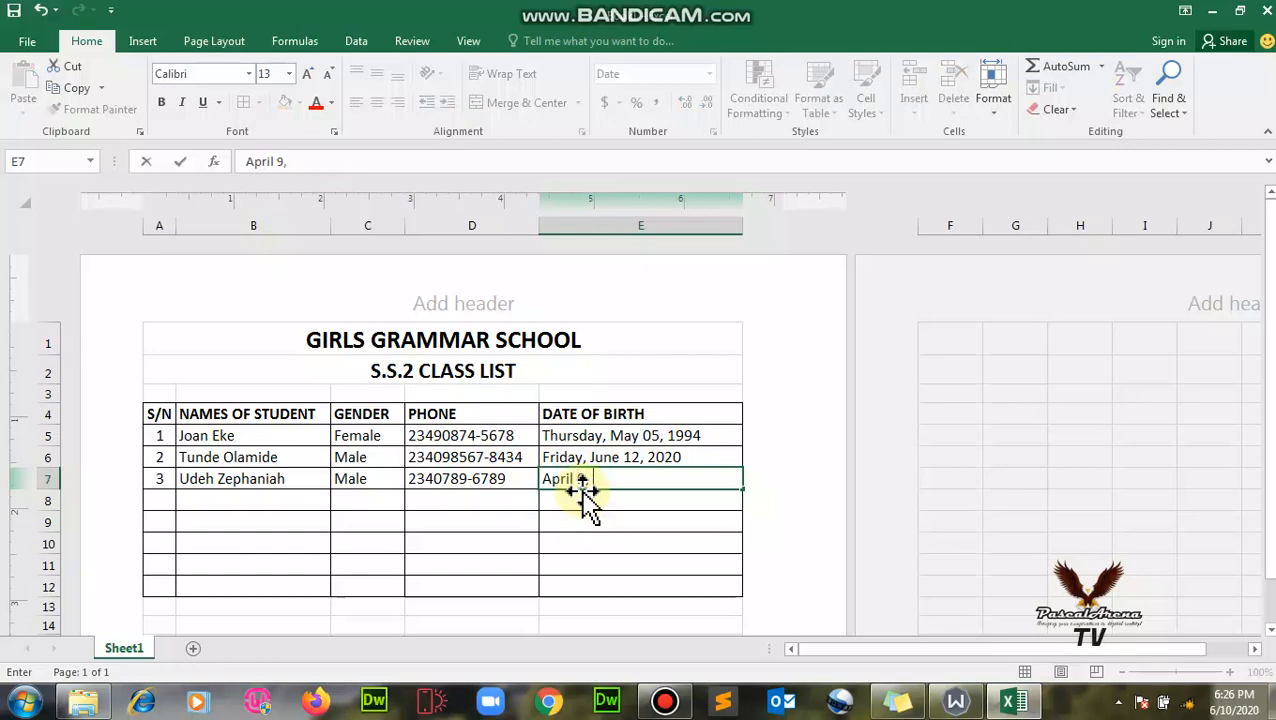
{"action": "left_click", "coordinate": [649, 501]}
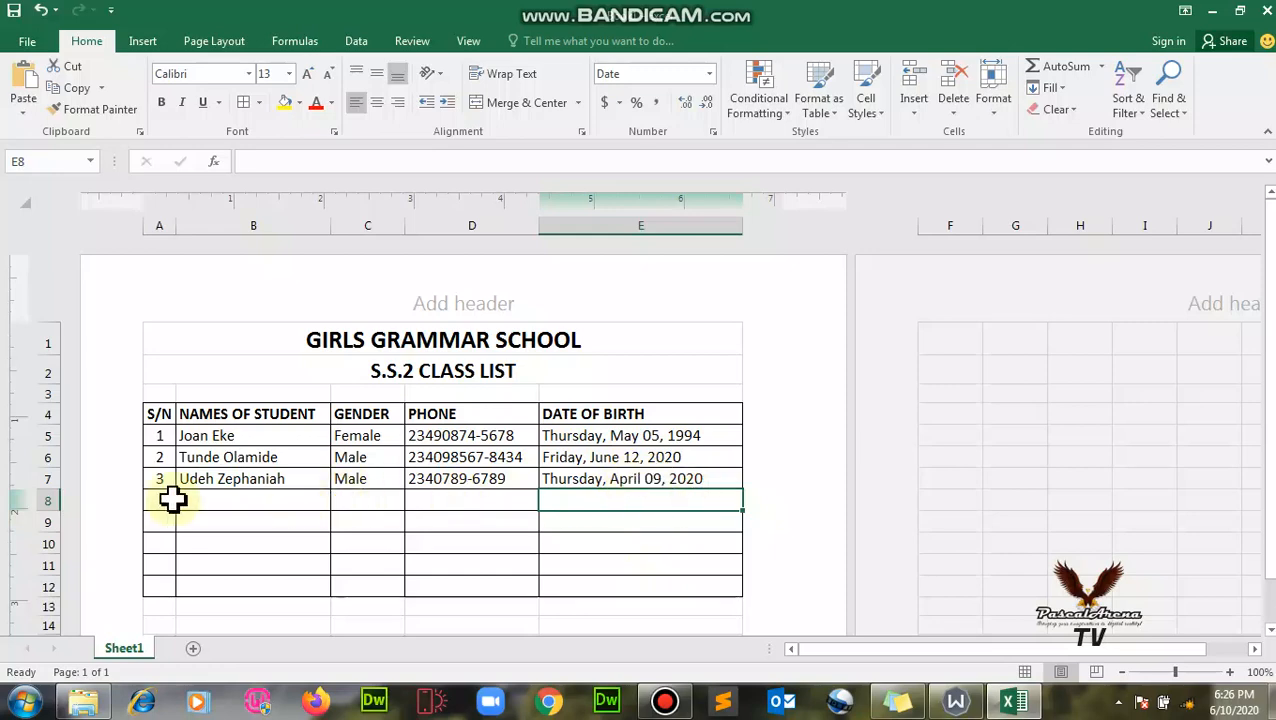
{"action": "left_click", "coordinate": [320, 500]}
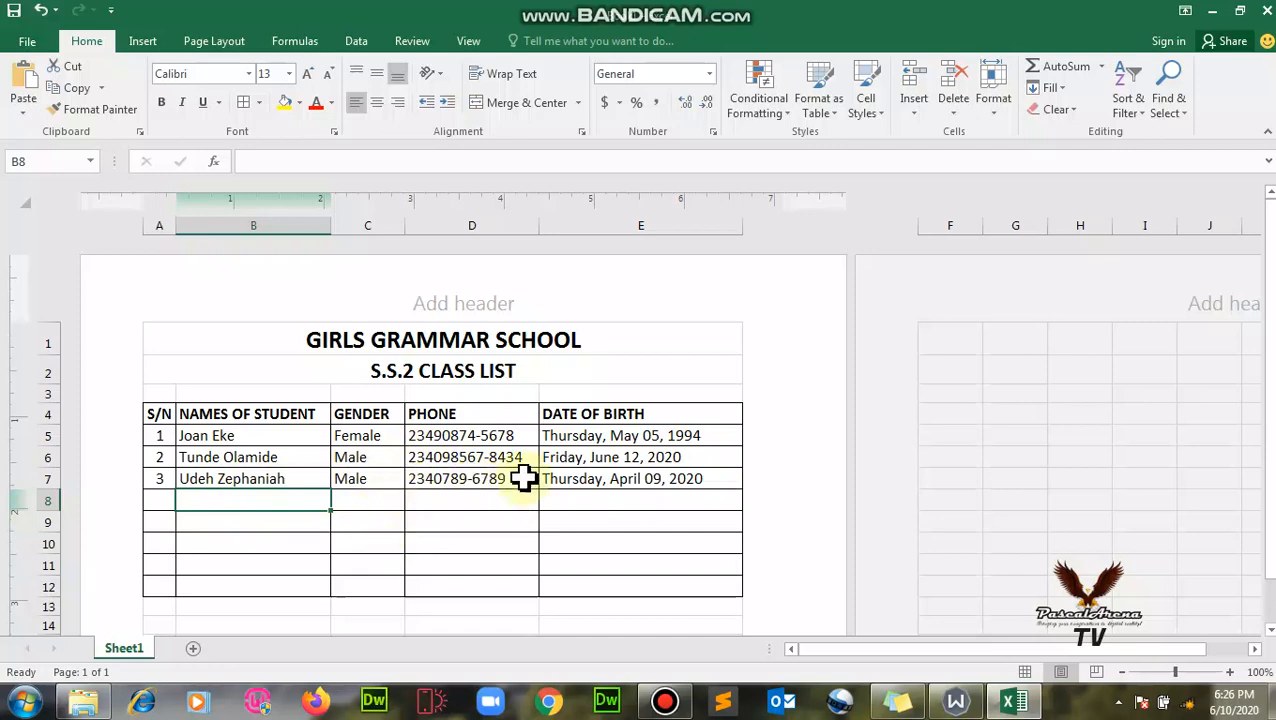
{"action": "left_click", "coordinate": [190, 457]}
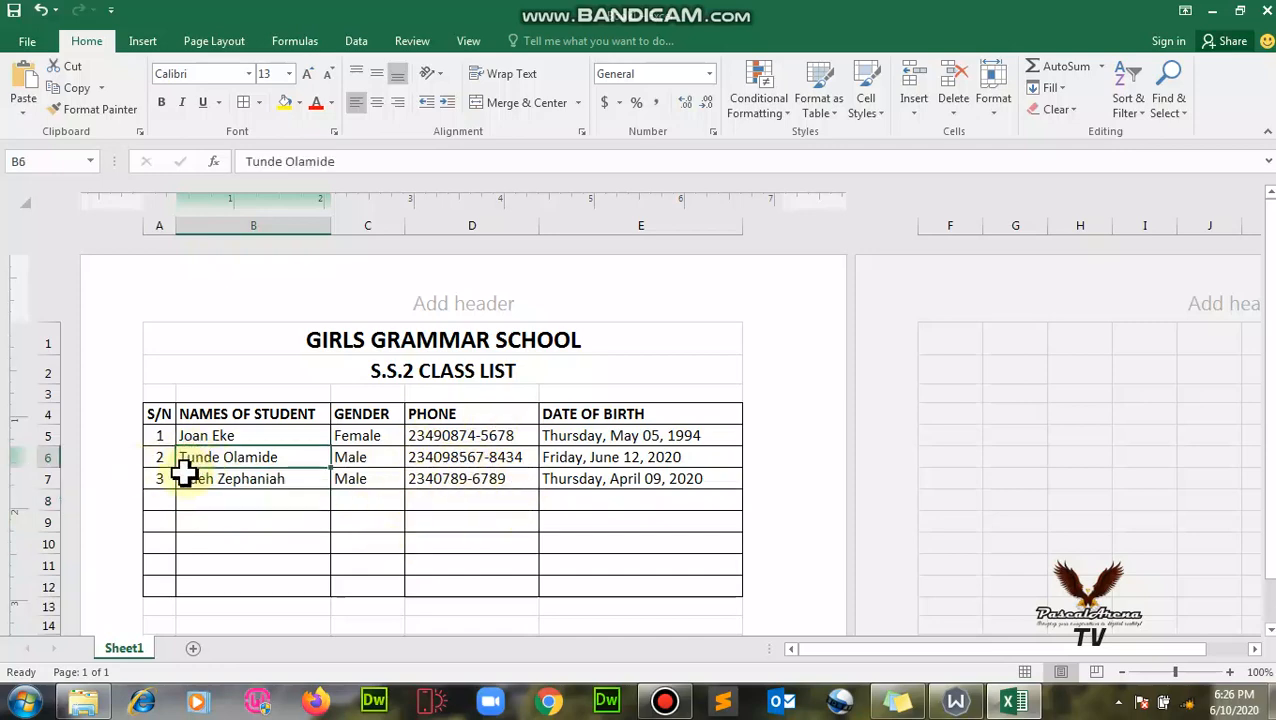
{"action": "left_click", "coordinate": [165, 481]}
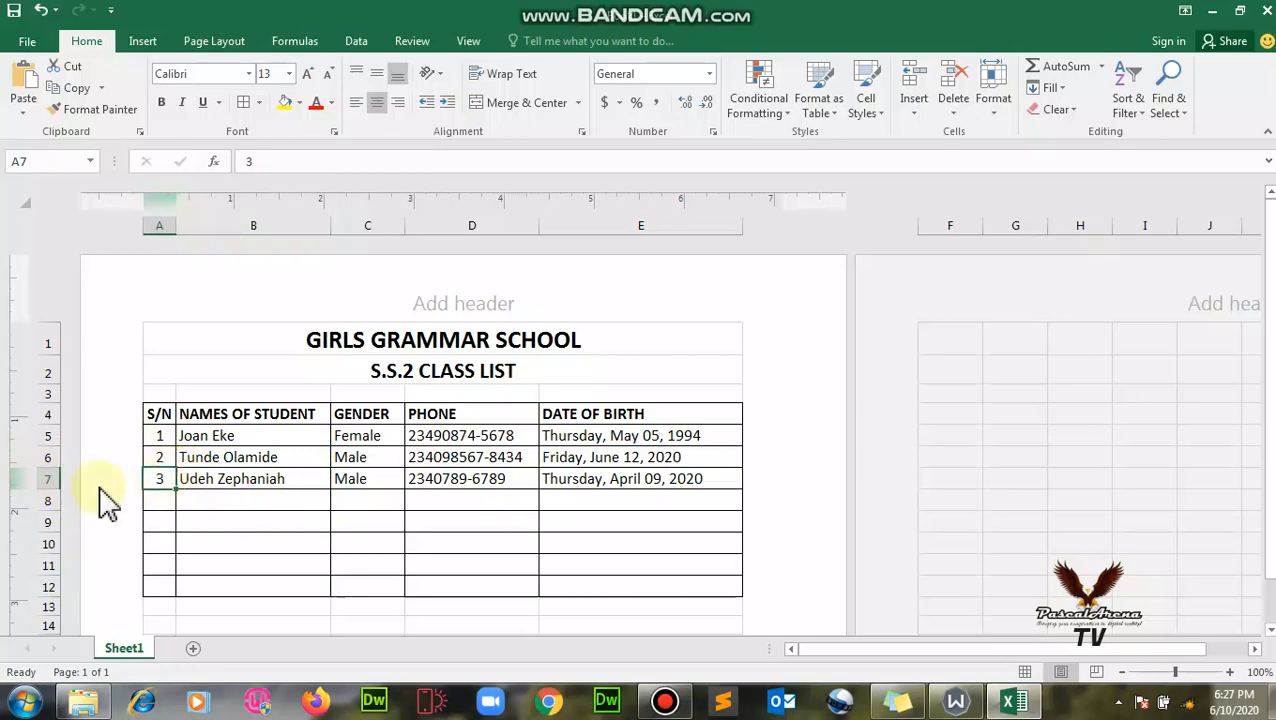
{"action": "right_click", "coordinate": [44, 479]}
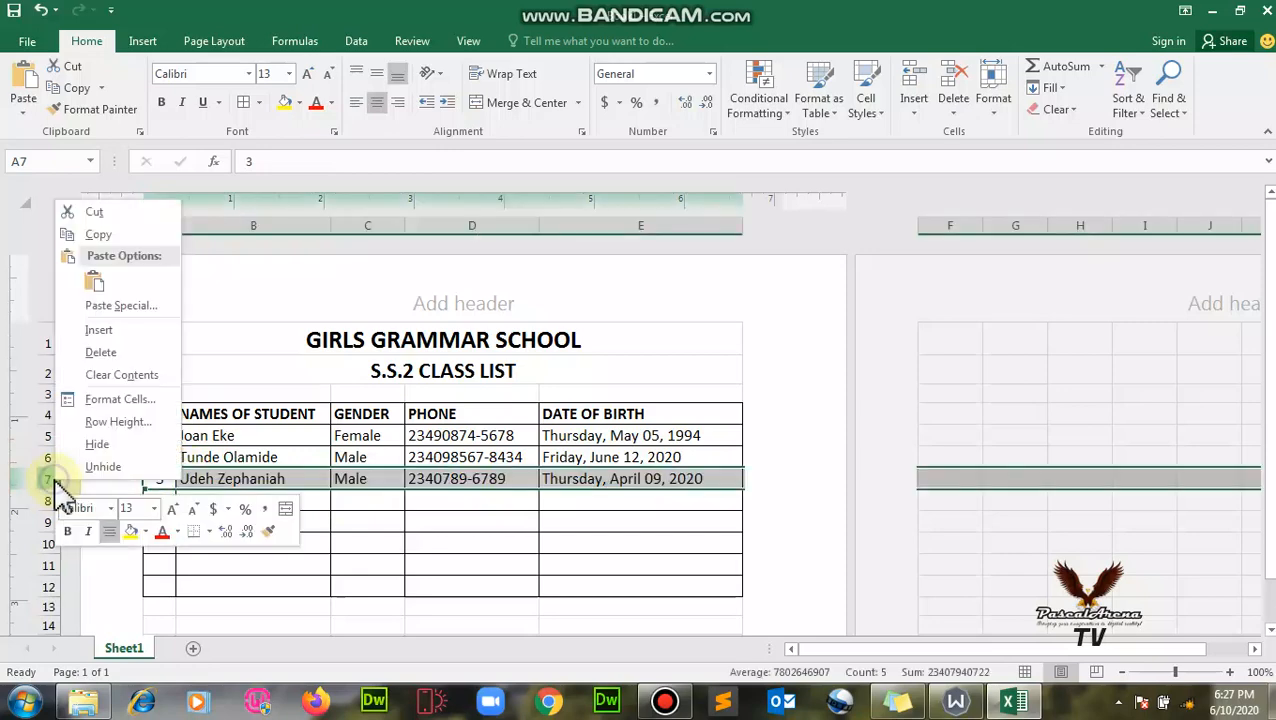
{"action": "left_click", "coordinate": [119, 423]}
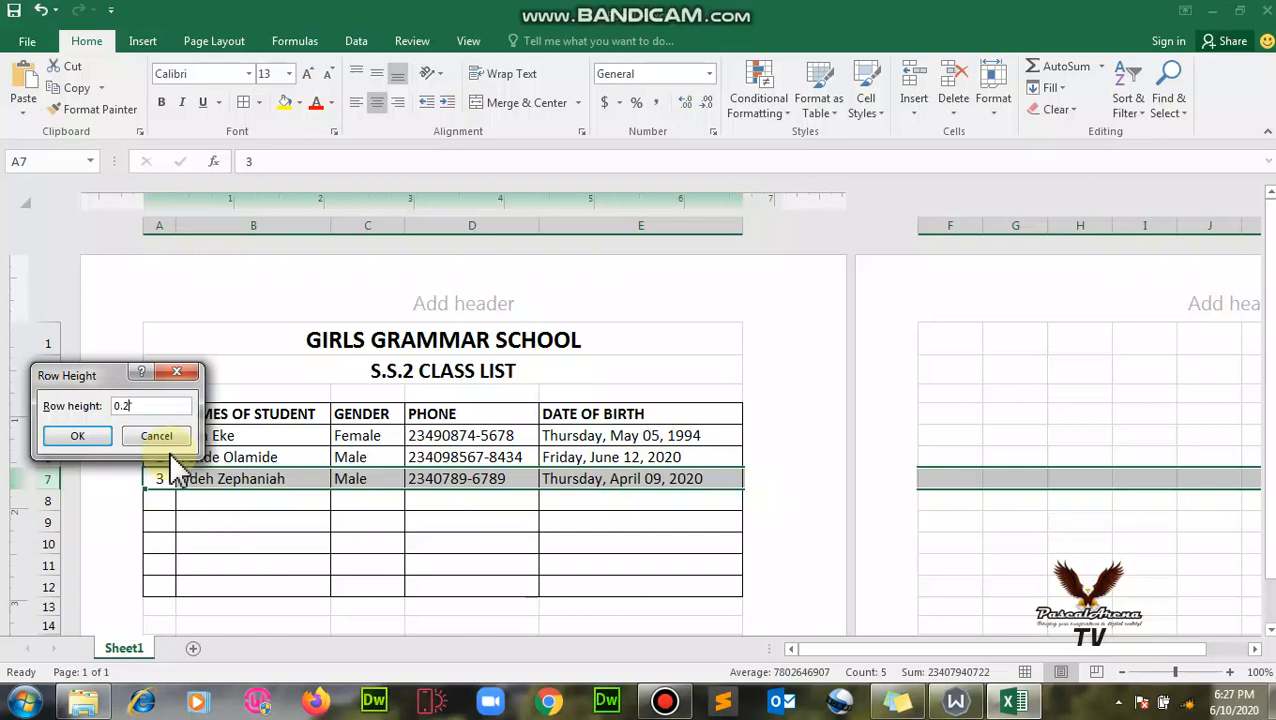
{"action": "left_click", "coordinate": [82, 437]}
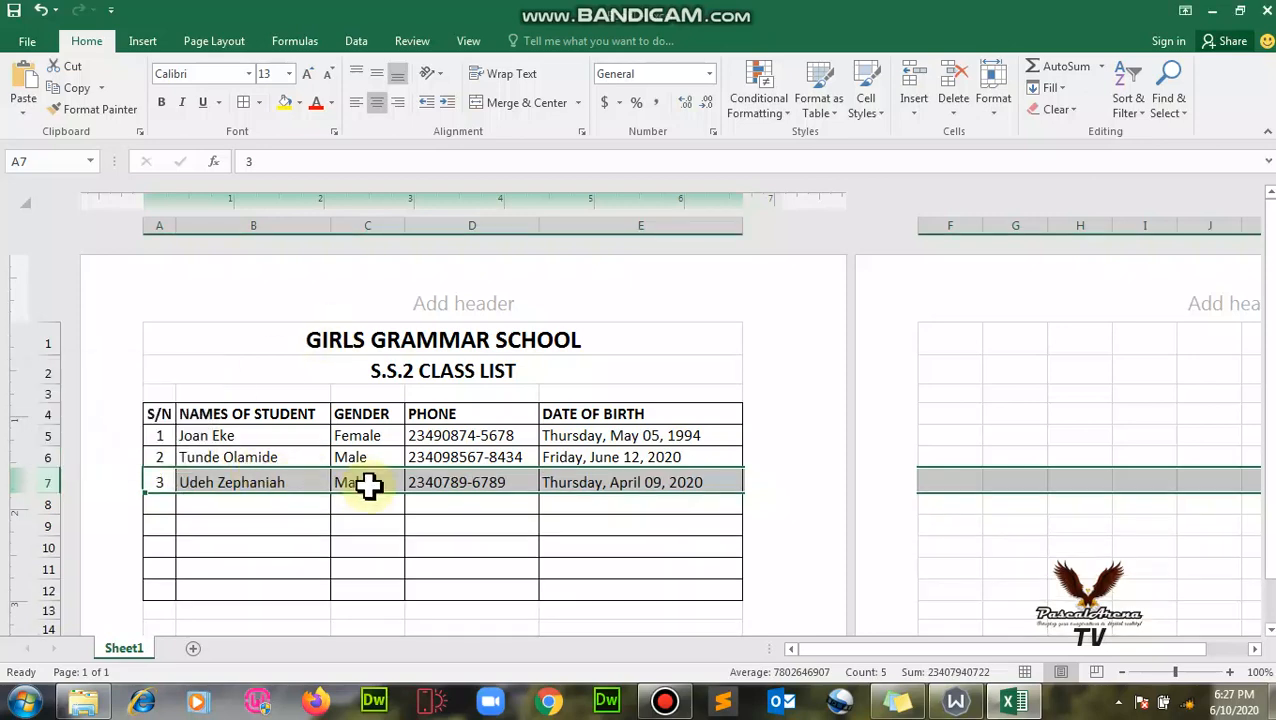
{"action": "left_click", "coordinate": [297, 460]}
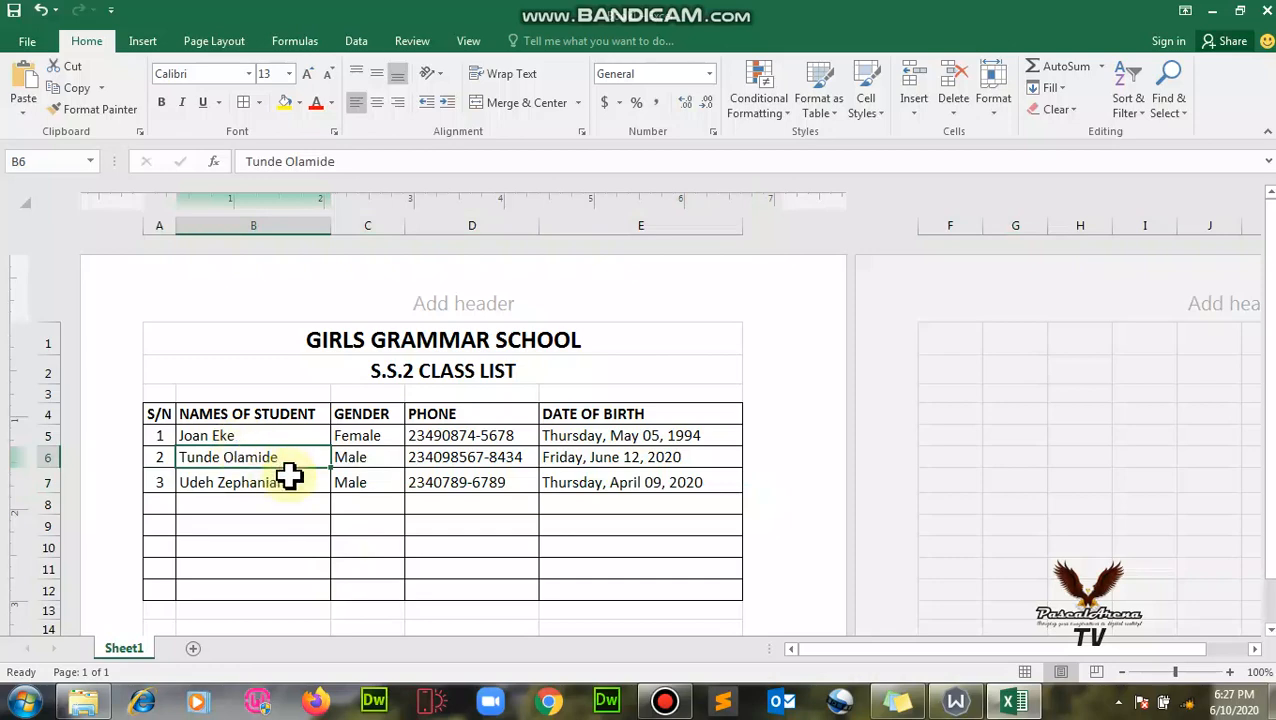
{"action": "key", "text": "ctrl+z"}
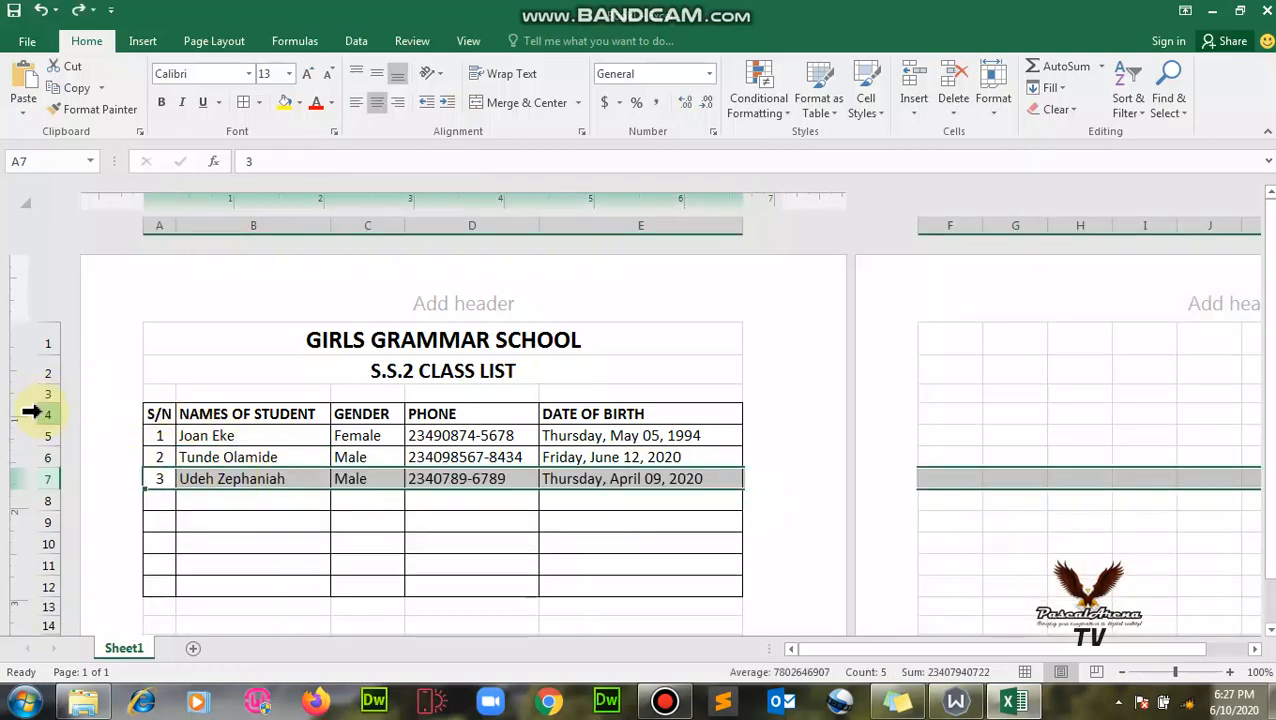
- Set the row height of rows 4–12 to 0.30 inches
{"action": "left_click_drag", "start_coordinate": [32, 412], "coordinate": [48, 589]}
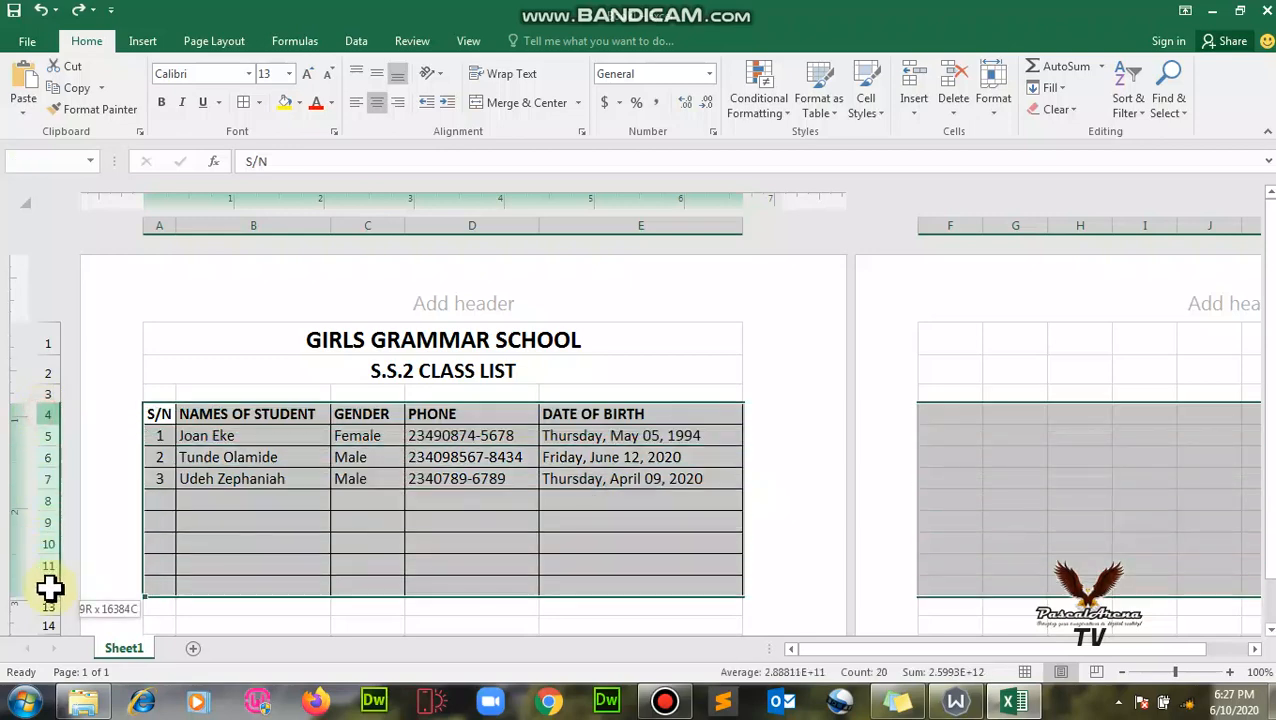
{"action": "right_click", "coordinate": [40, 476]}
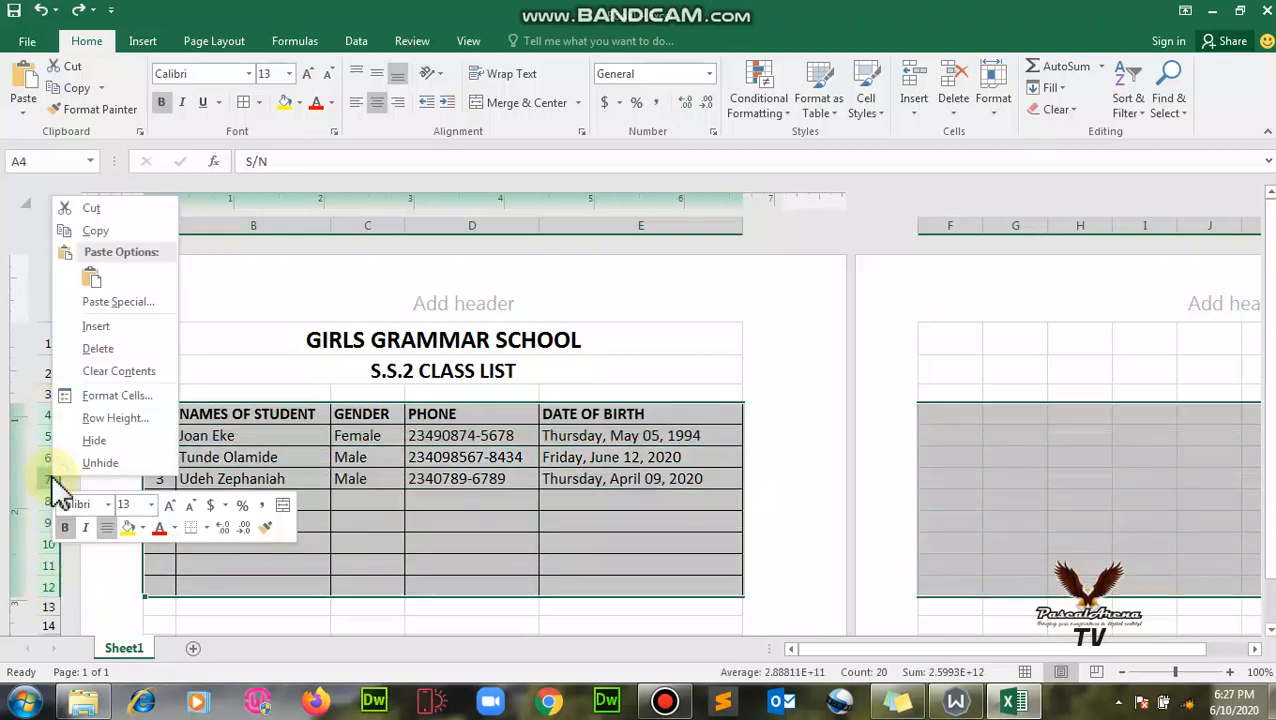
{"action": "left_click", "coordinate": [103, 418]}
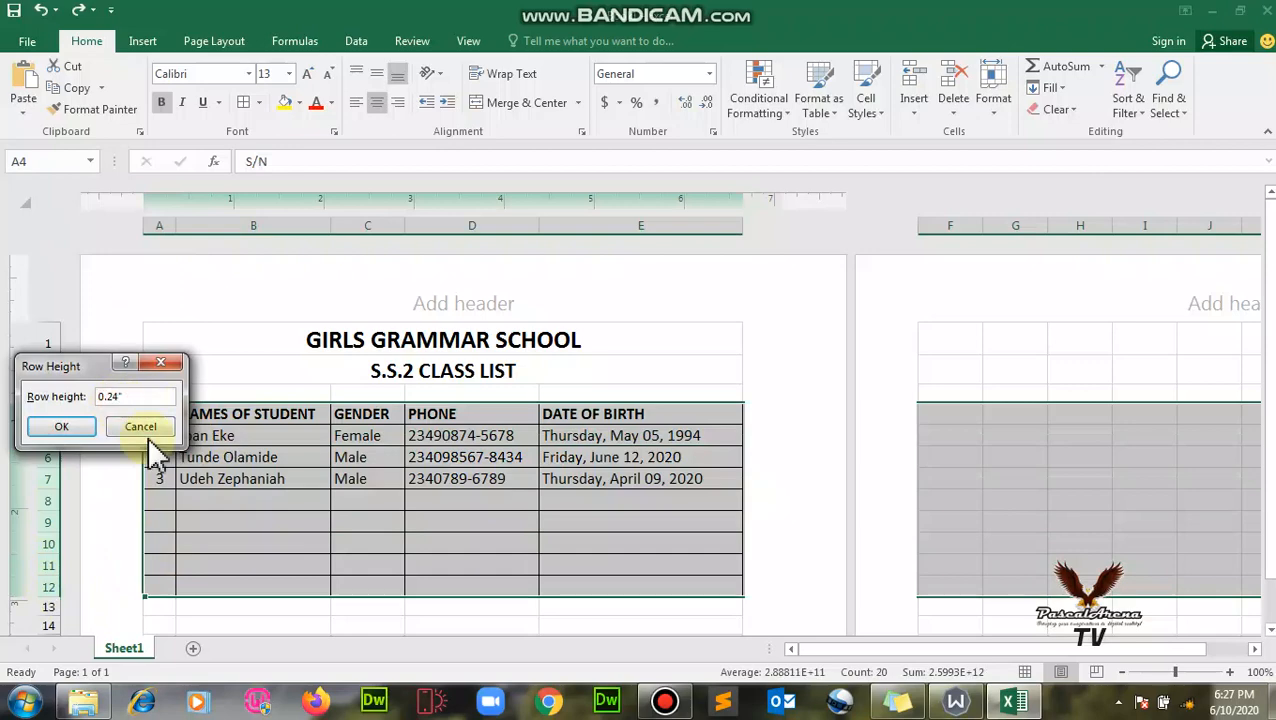
{"action": "key", "text": "BackSpace"}
{"action": "key", "text": "BackSpace"}
{"action": "type", "text": "340"}
{"action": "key", "text": "Return"}
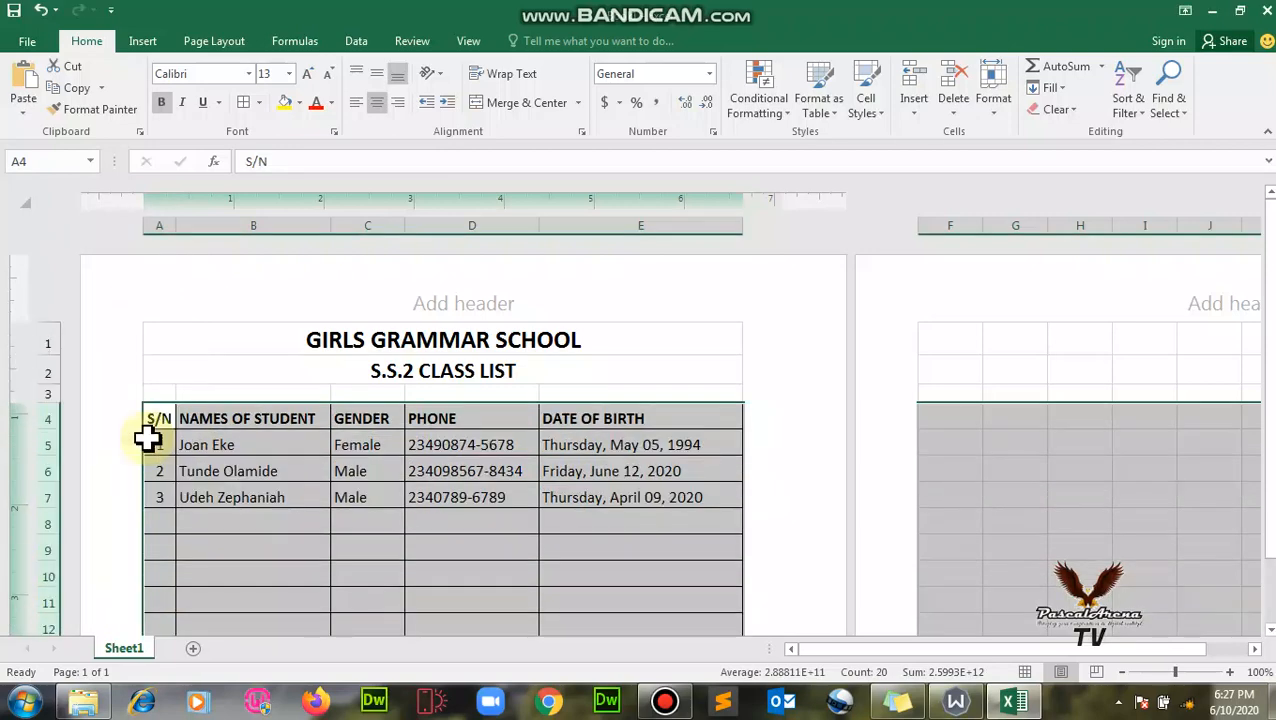
{"action": "left_click", "coordinate": [425, 499]}
{"action": "scroll", "coordinate": [464, 478], "scroll_direction": "down", "scroll_amount": 3}
{"action": "scroll", "coordinate": [465, 474], "scroll_direction": "up", "scroll_amount": 2}
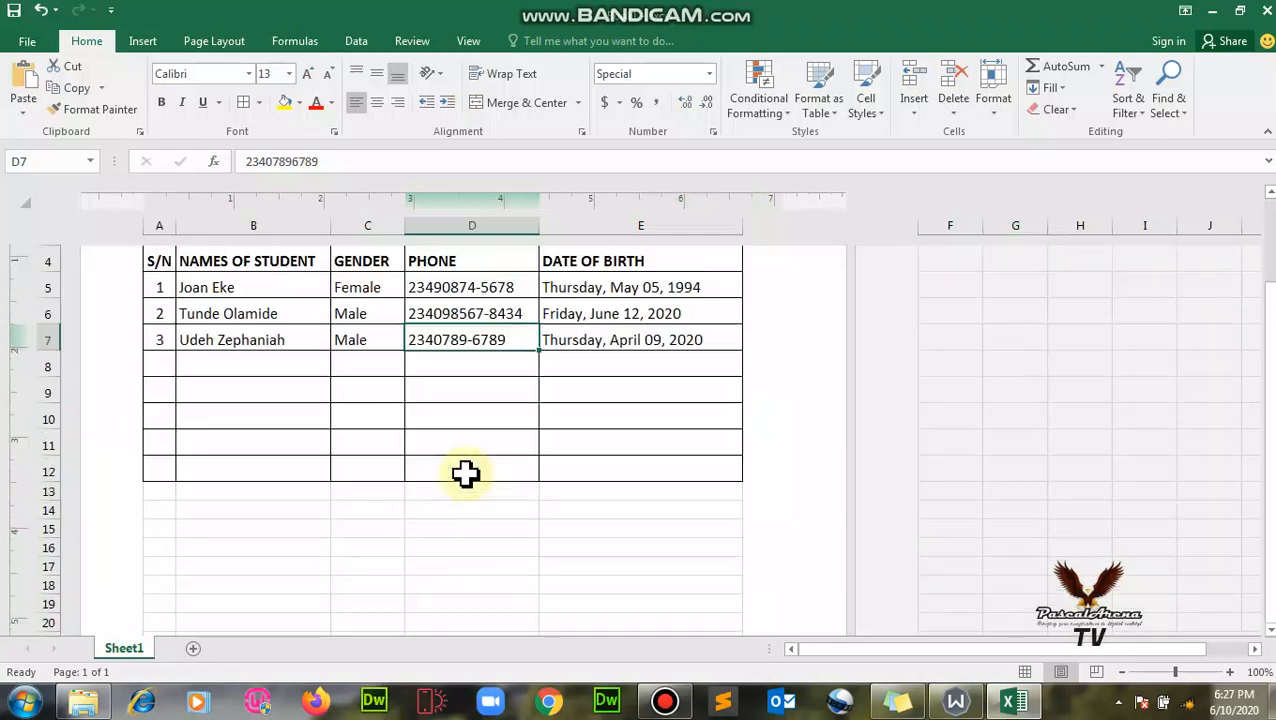
{"action": "scroll", "coordinate": [362, 444], "scroll_direction": "up", "scroll_amount": 2}
{"action": "scroll", "coordinate": [249, 471], "scroll_direction": "down", "scroll_amount": 2}
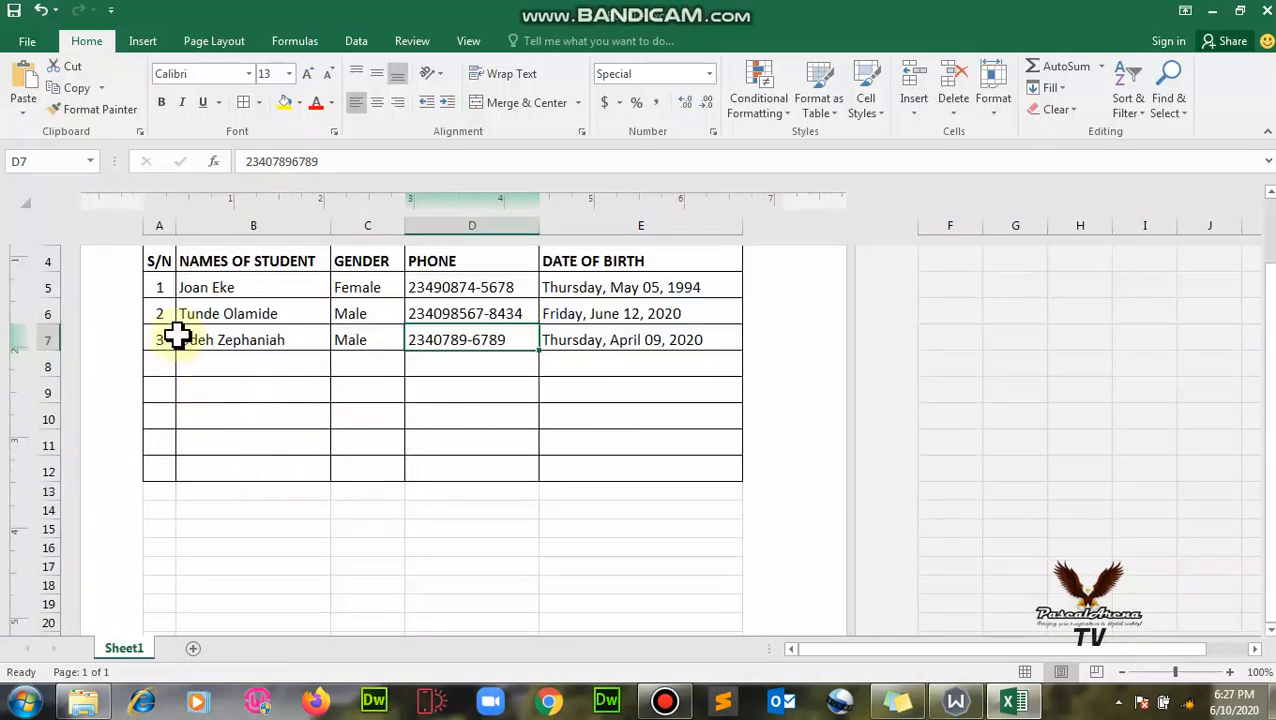
{"action": "scroll", "coordinate": [259, 441], "scroll_direction": "up", "scroll_amount": 2}
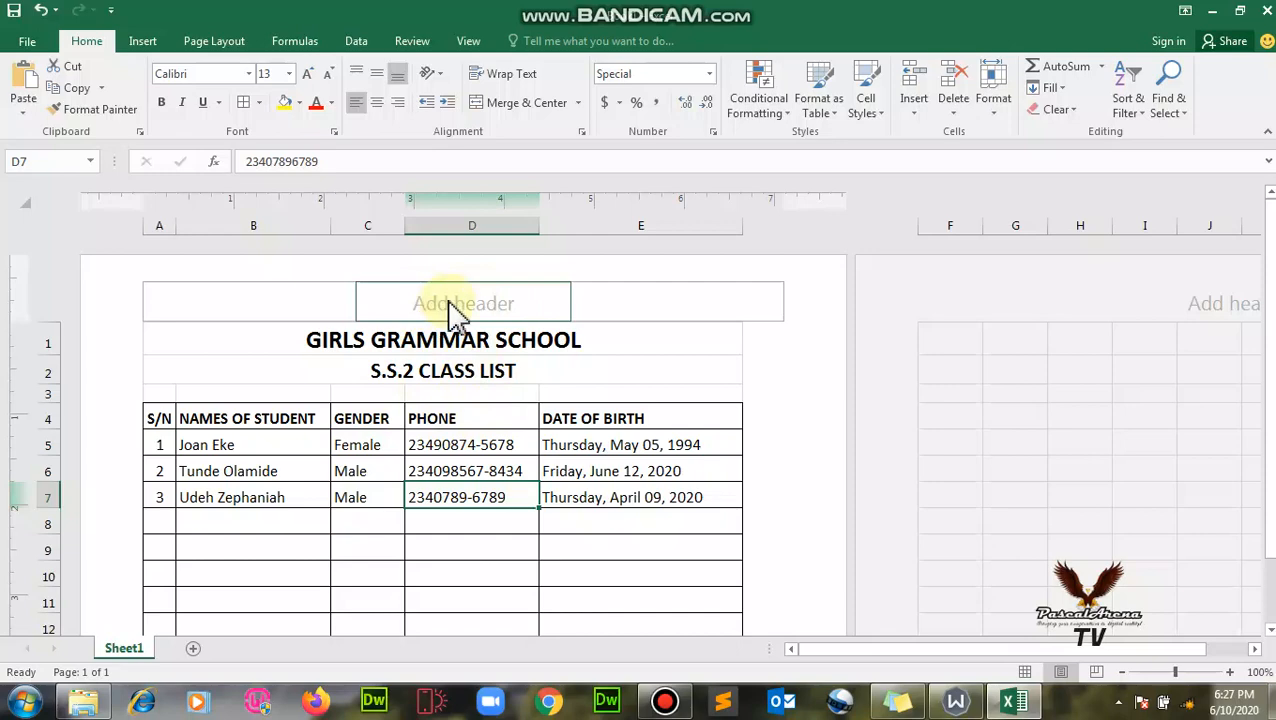
{"action": "scroll", "coordinate": [555, 497], "scroll_direction": "down", "scroll_amount": 3}
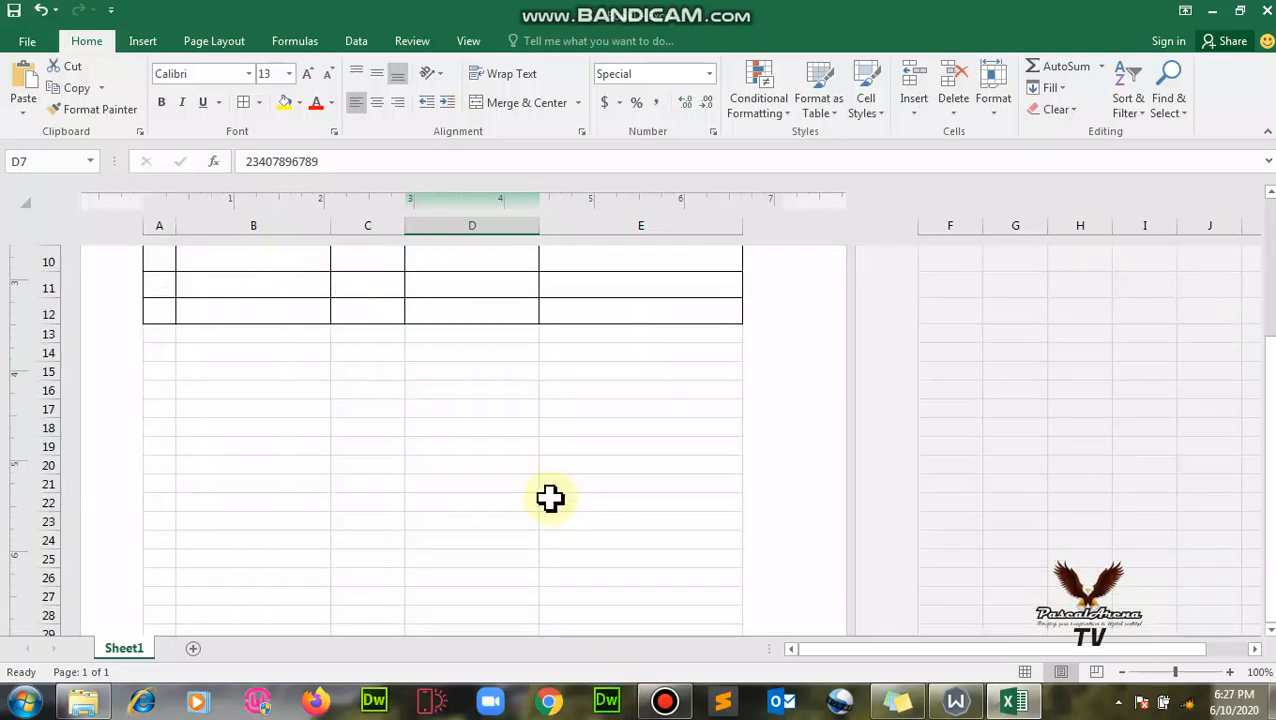
{"action": "scroll", "coordinate": [550, 497], "scroll_direction": "up", "scroll_amount": 3}
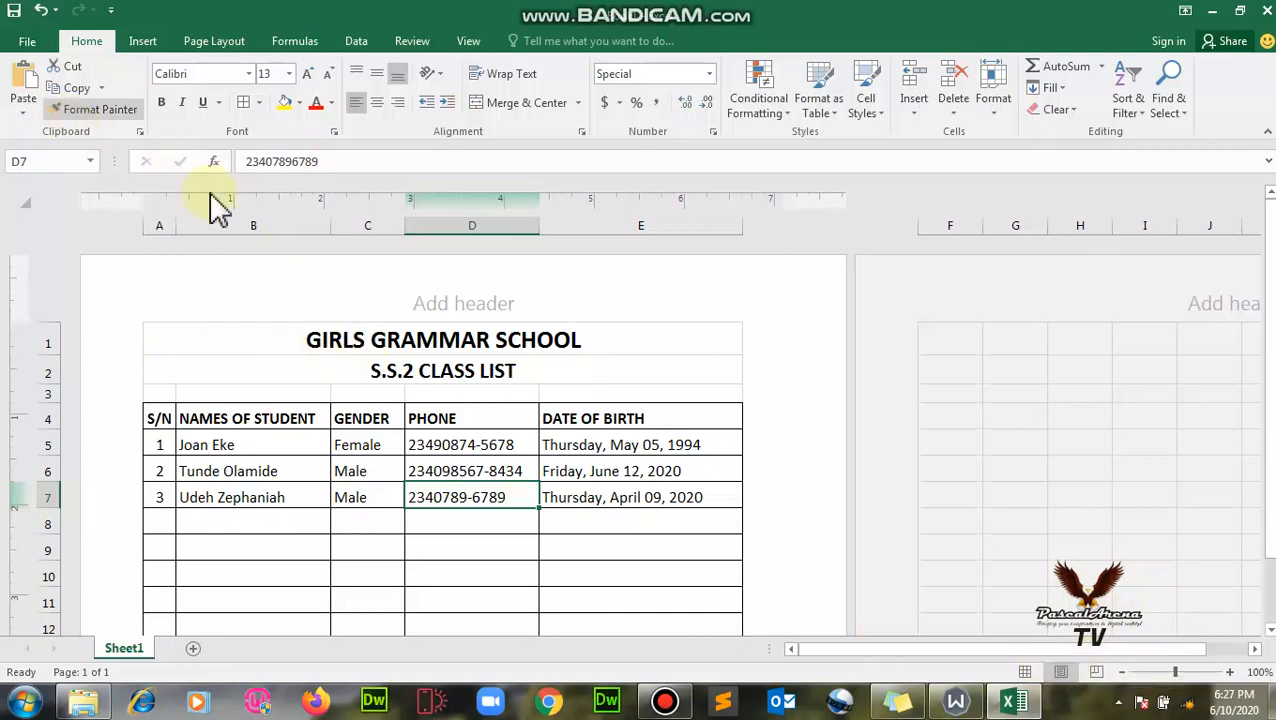
{"action": "scroll", "coordinate": [387, 393], "scroll_direction": "down", "scroll_amount": 2}
{"action": "left_click", "coordinate": [30, 45]}
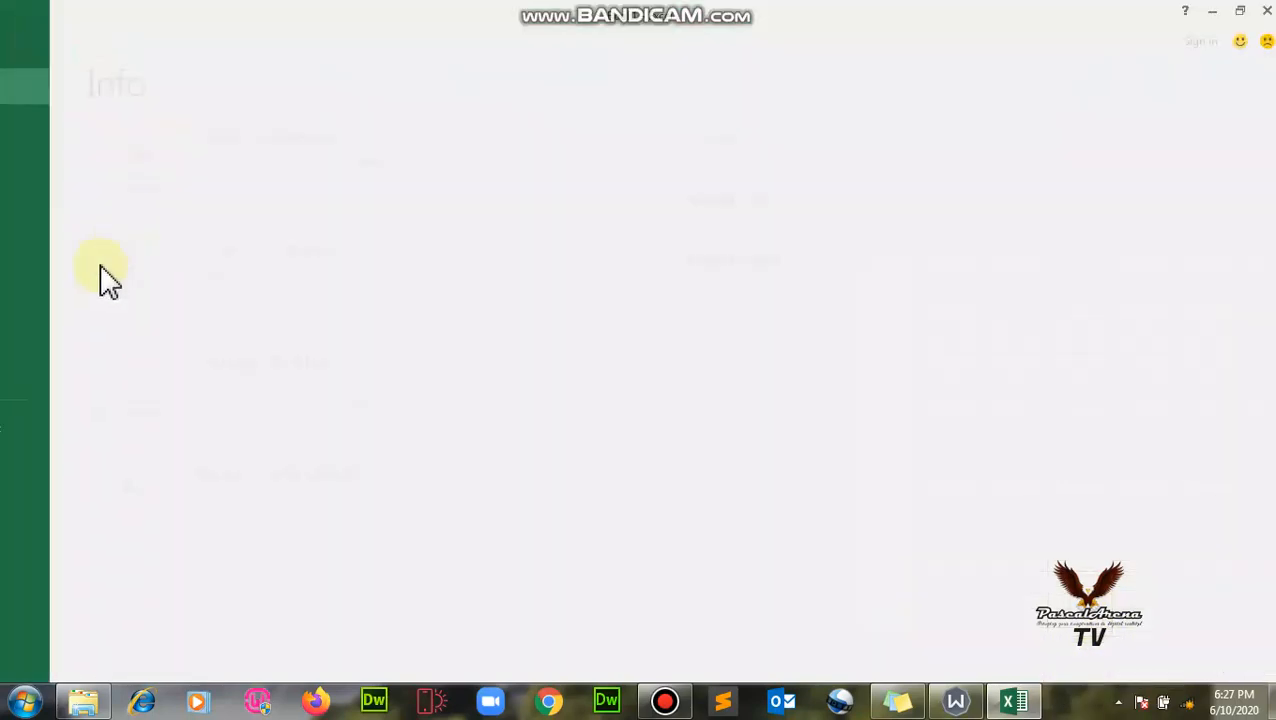
{"action": "left_click", "coordinate": [38, 265]}
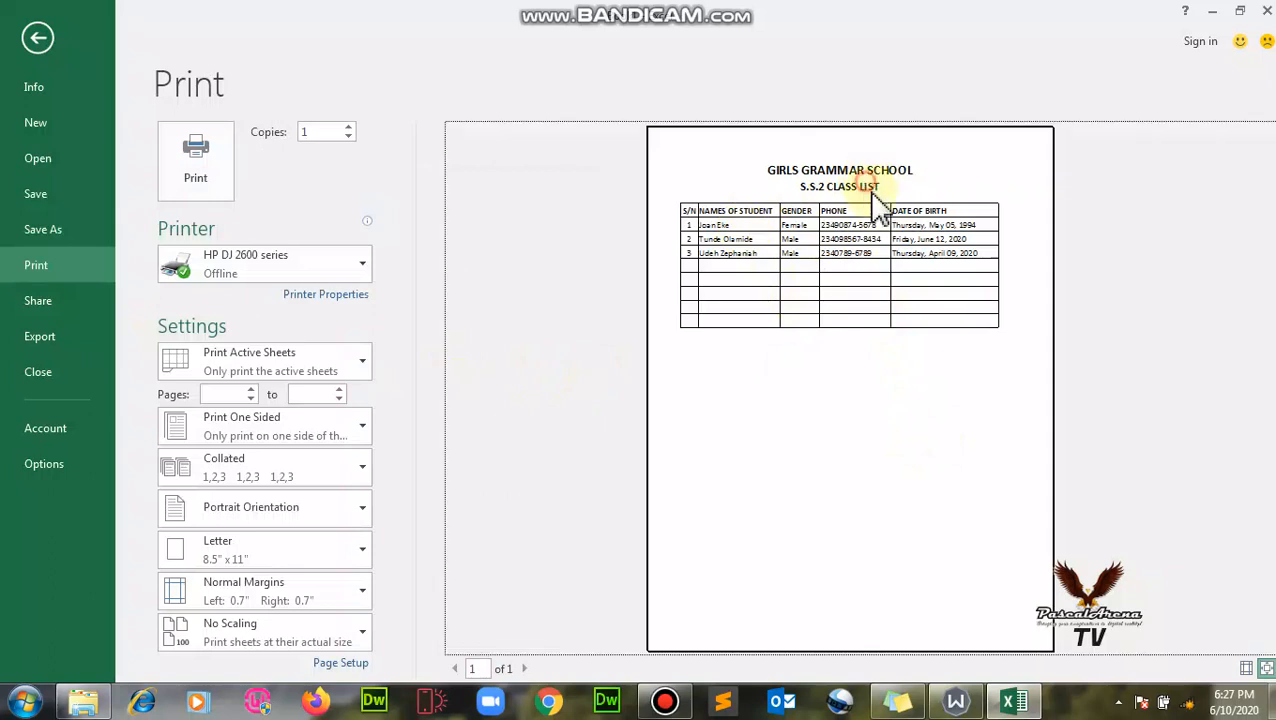
{"action": "left_click", "coordinate": [1246, 668]}
{"action": "left_click", "coordinate": [1246, 668]}
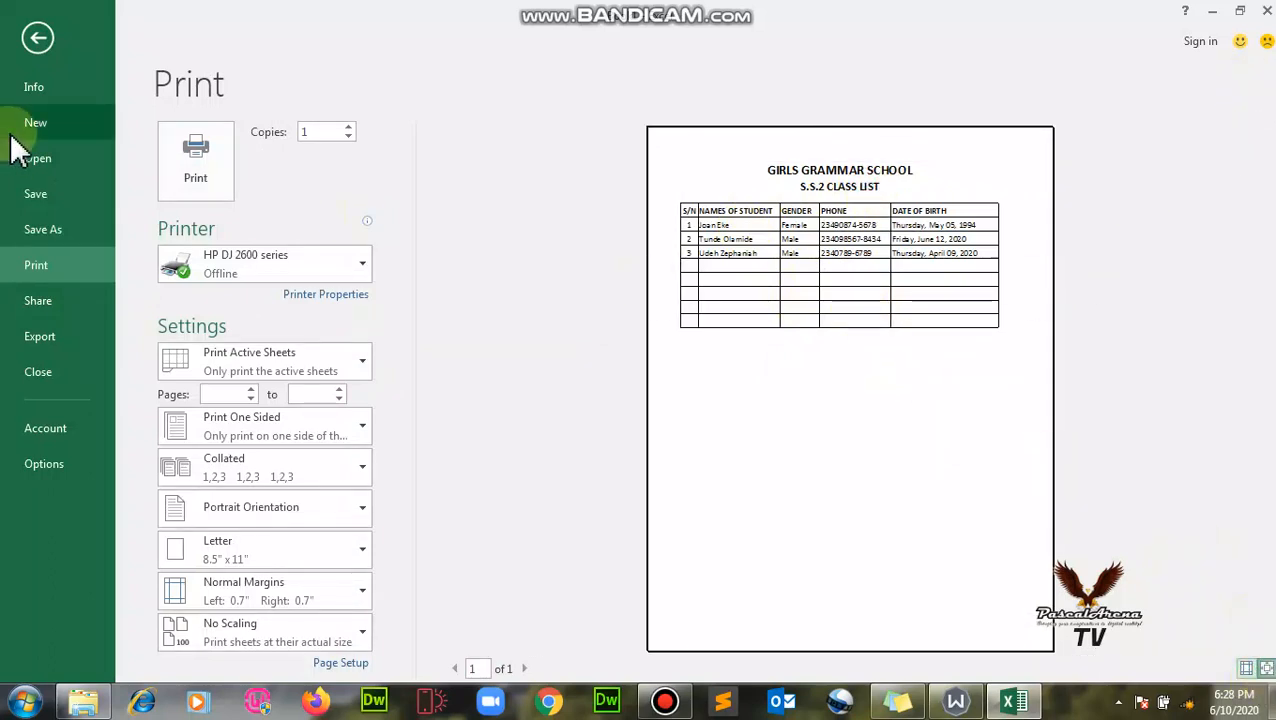
{"action": "left_click", "coordinate": [37, 38]}
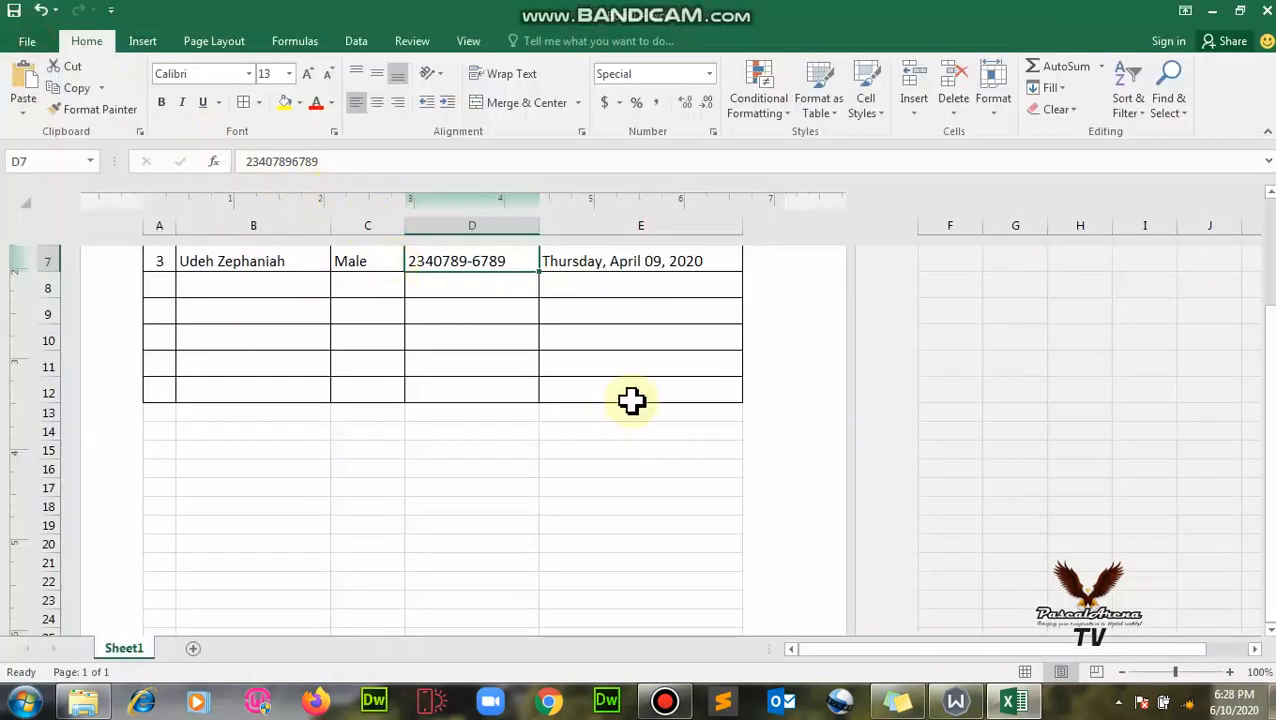
{"action": "scroll", "coordinate": [660, 476], "scroll_direction": "up", "scroll_amount": 3}
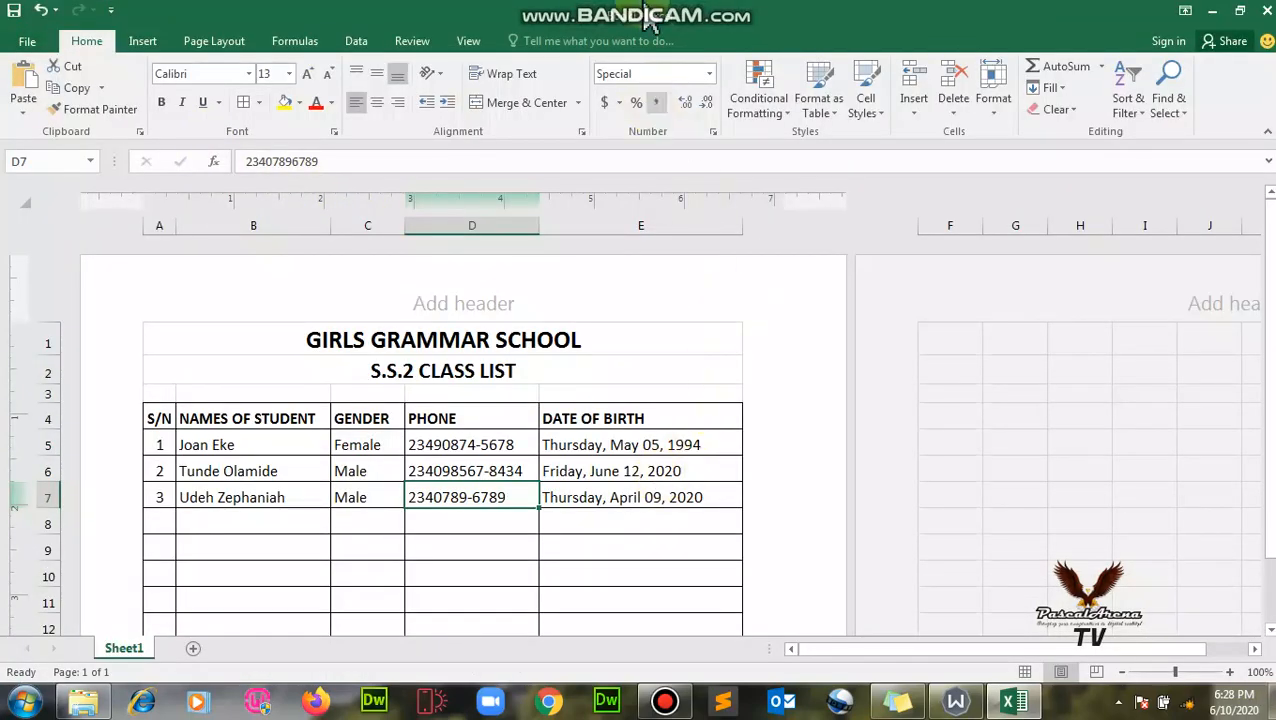